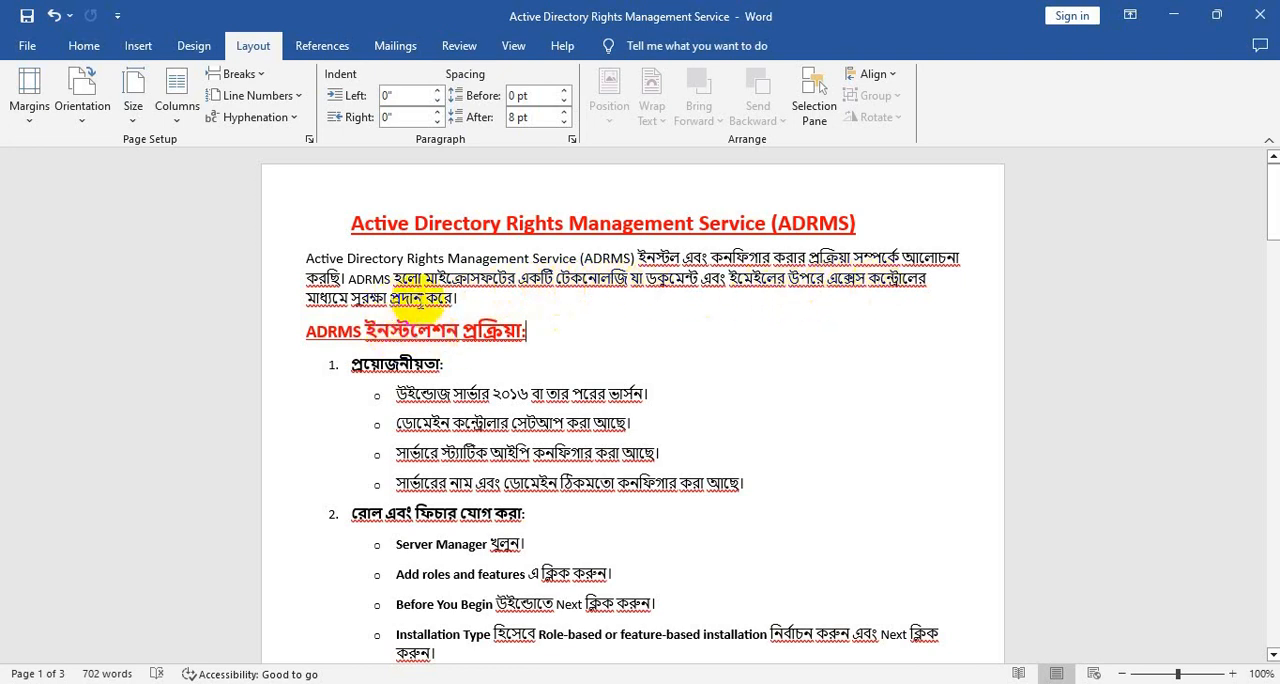
# - Read the ADRMS installation section of the document, covering the prerequisites and the adding of roles and features
pyautogui.scroll(-1, 494, 312)
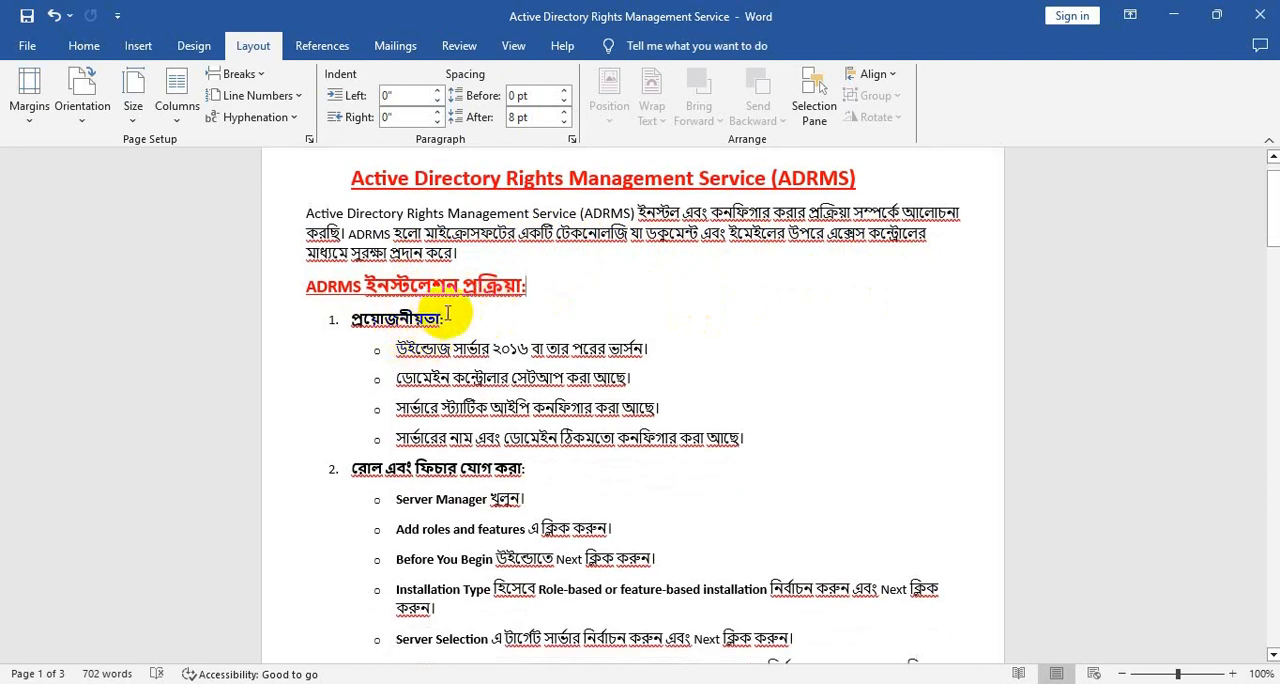
pyautogui.scroll(-1, 505, 305)
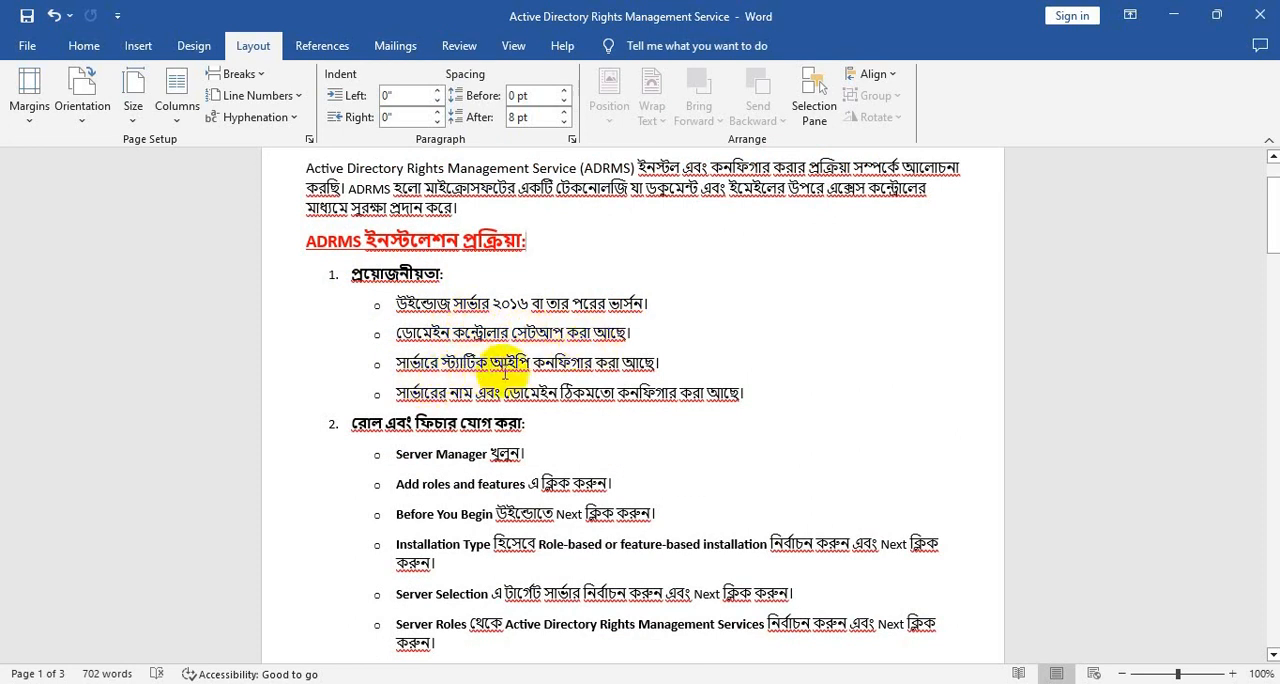
pyautogui.scroll(-1, 560, 400)
pyautogui.scroll(-1, 560, 403)
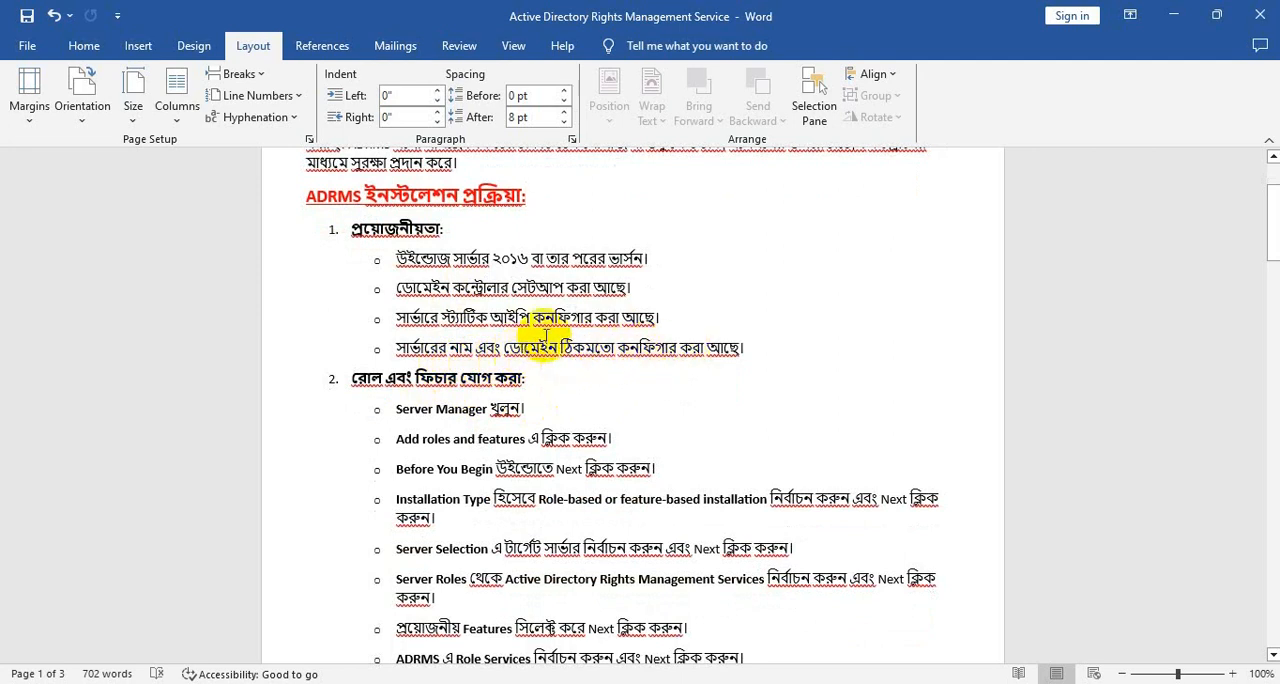
pyautogui.scroll(-3, 505, 297)
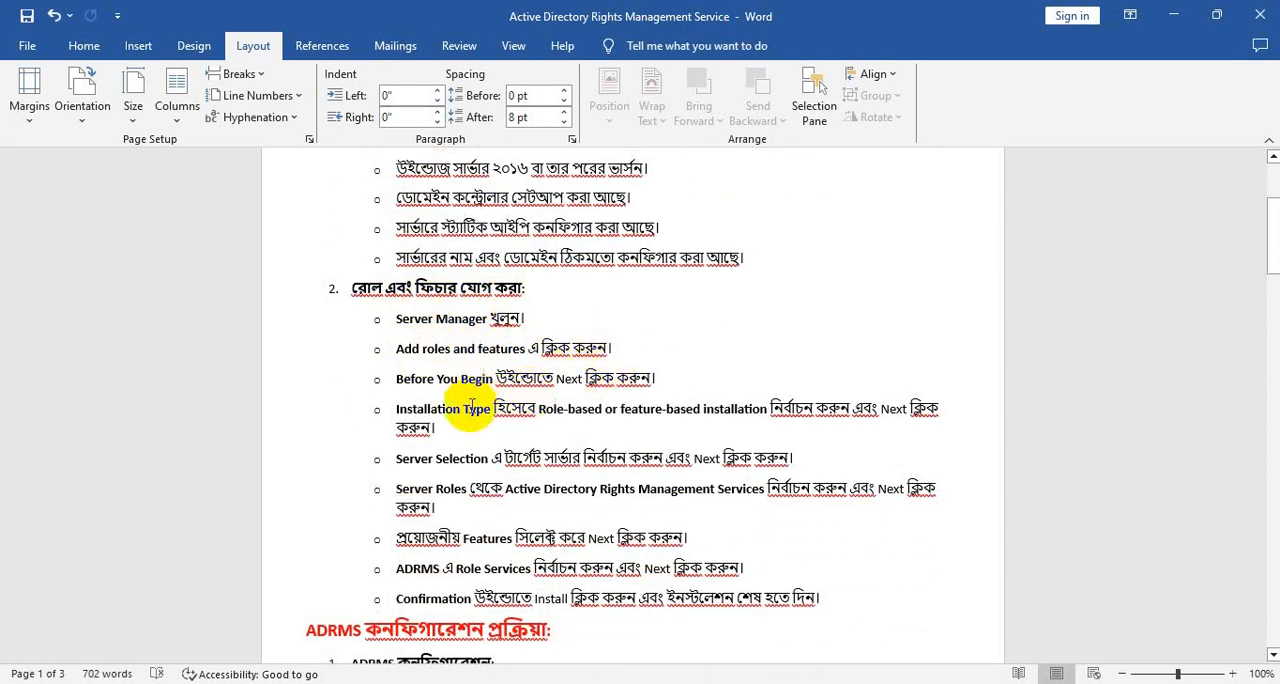
pyautogui.scroll(-1, 465, 450)
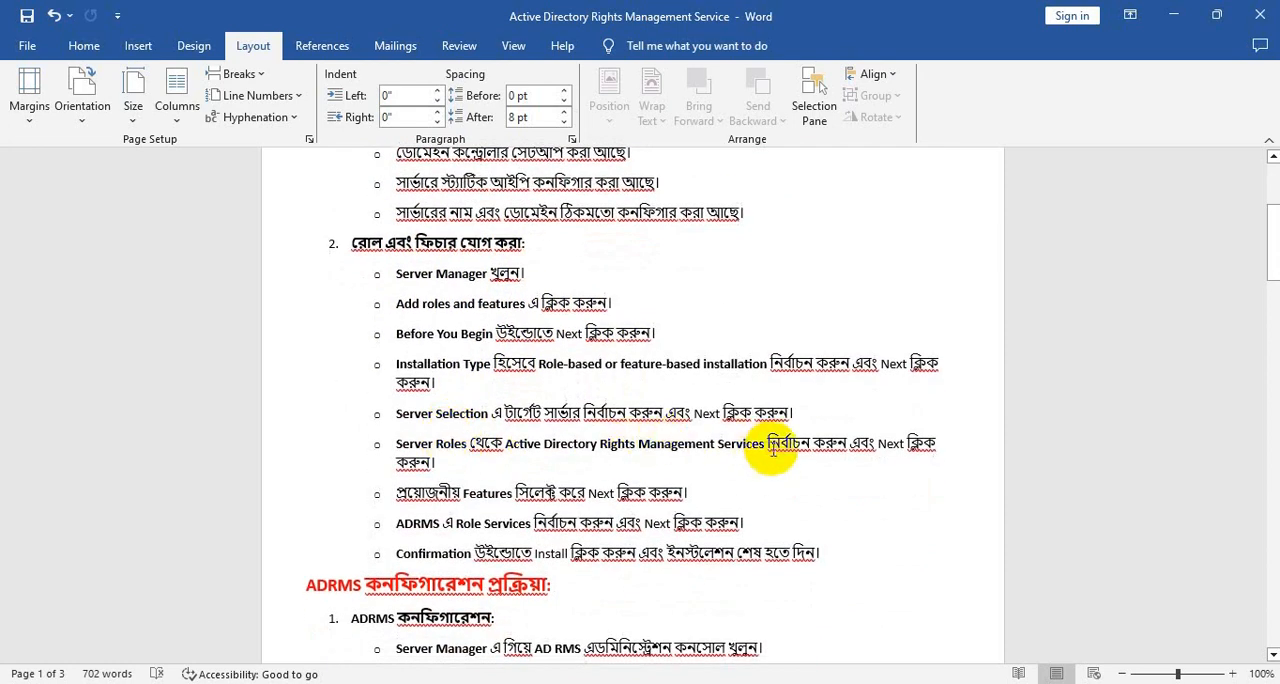
pyautogui.scroll(-2, 640, 455)
pyautogui.scroll(-1, 478, 450)
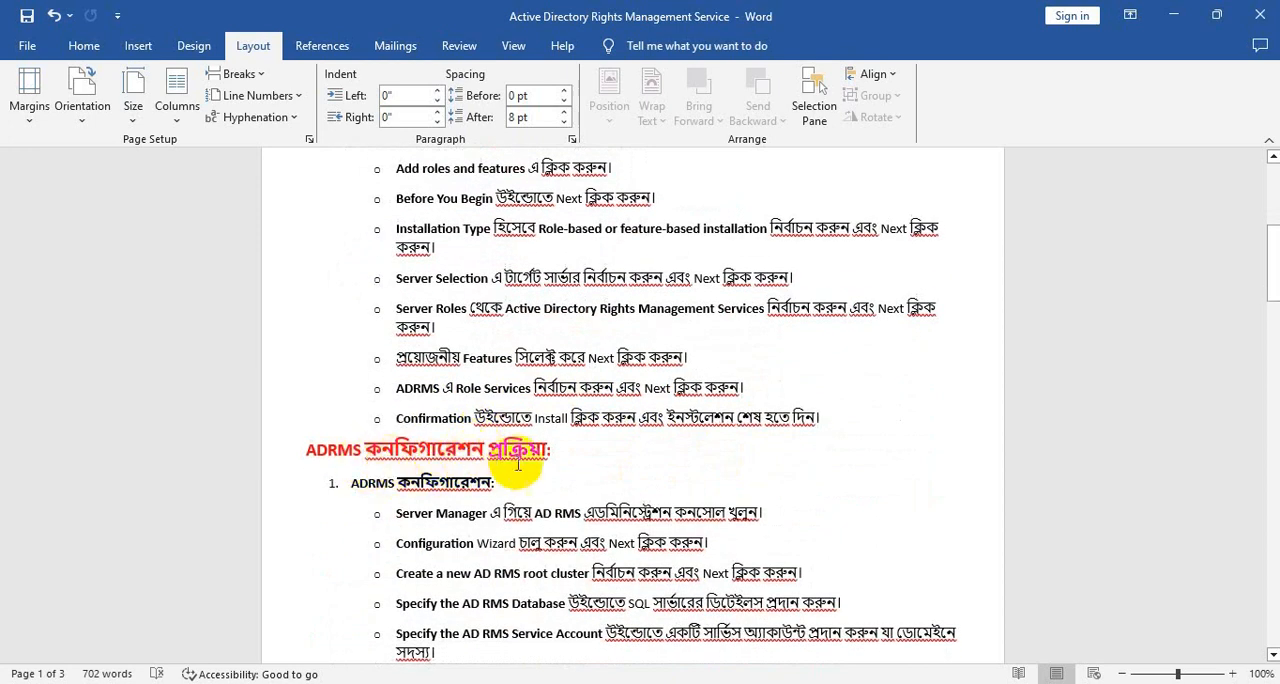
# - Review the ADRMS configuration procedure and the checklist that follows it in the document
pyautogui.scroll(-2, 518, 463)
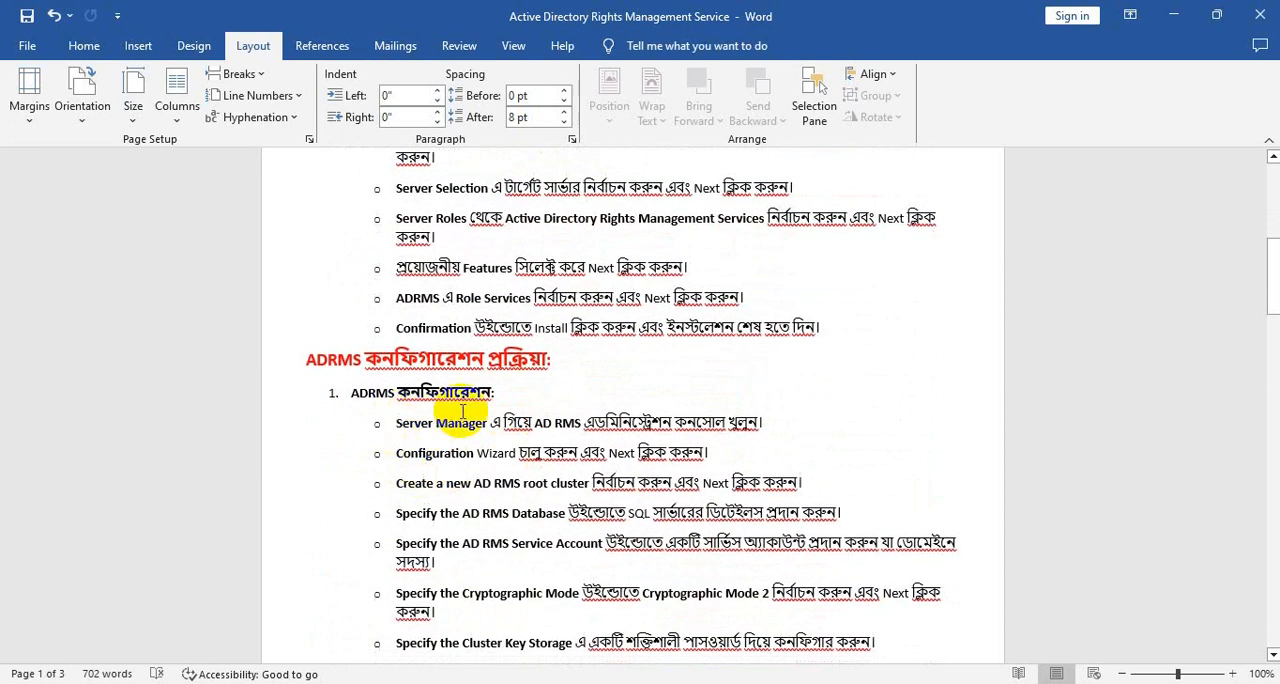
pyautogui.scroll(-1, 445, 408)
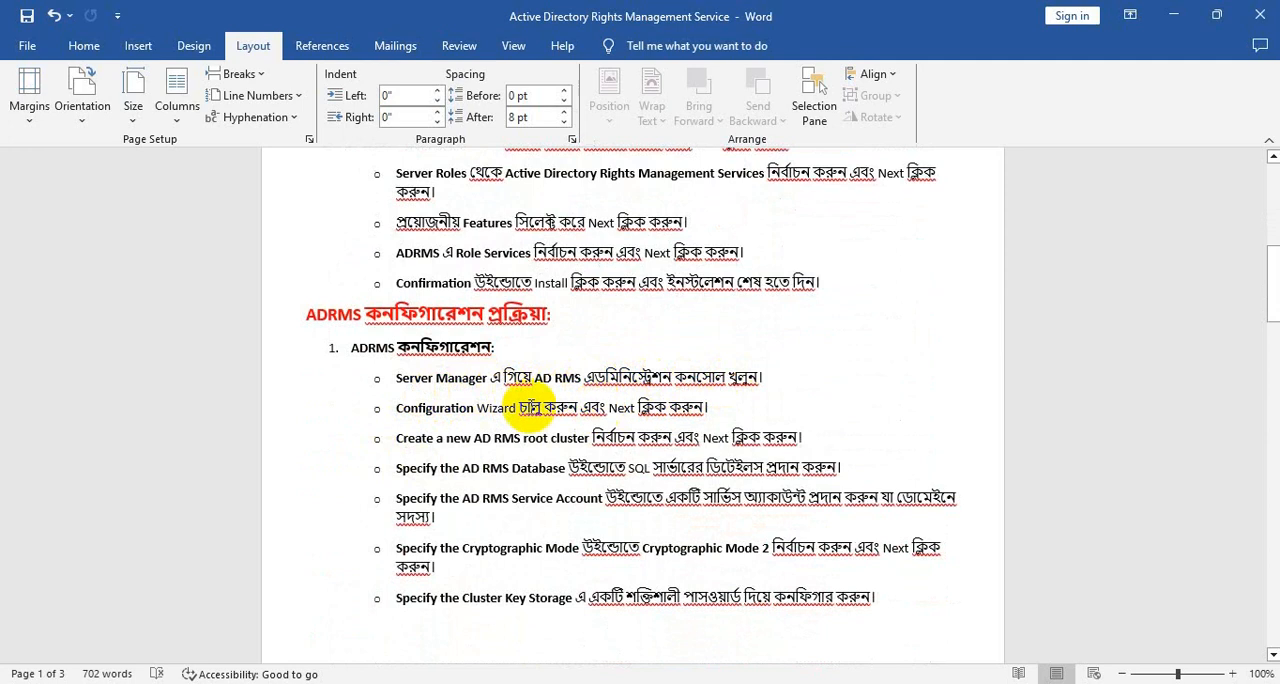
pyautogui.scroll(-3, 480, 428)
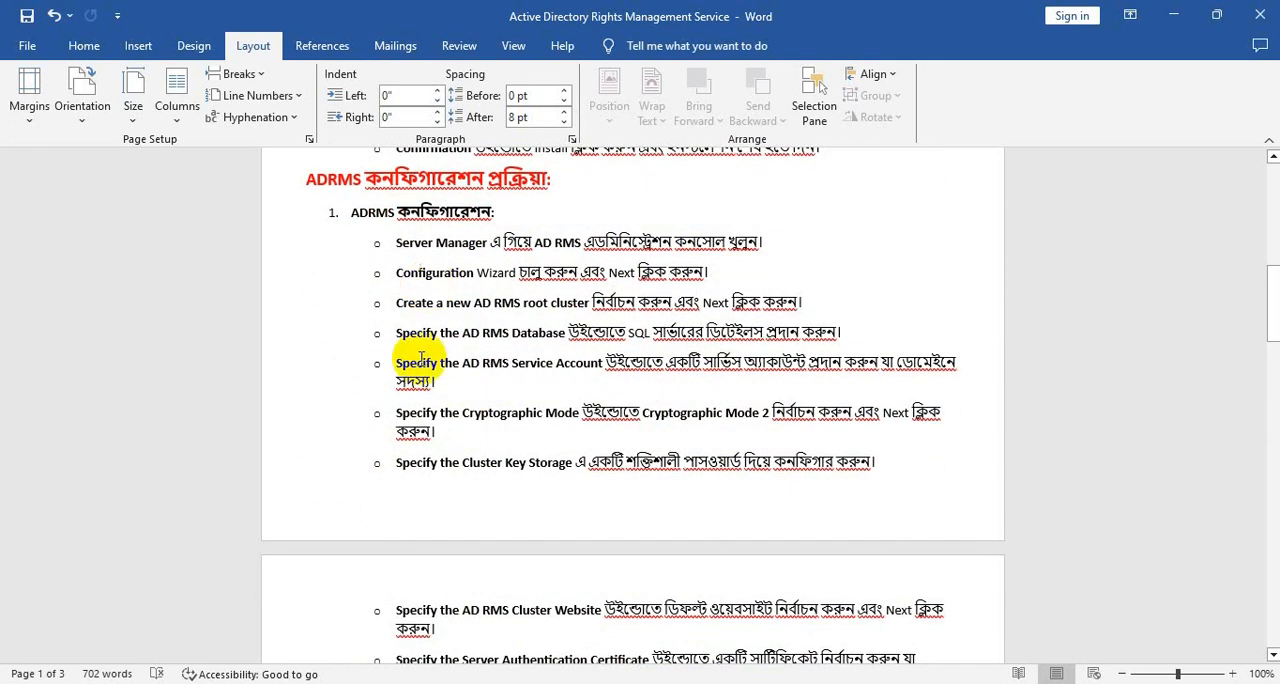
pyautogui.scroll(-9, 543, 437)
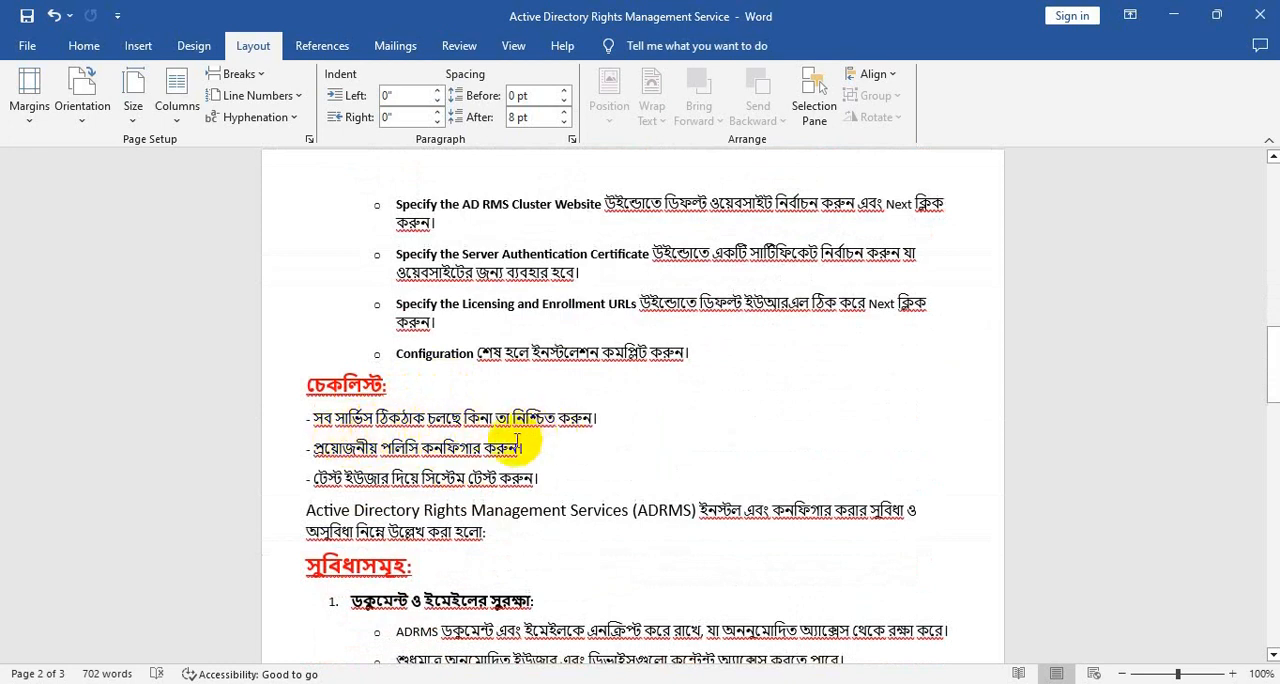
pyautogui.scroll(-2, 530, 500)
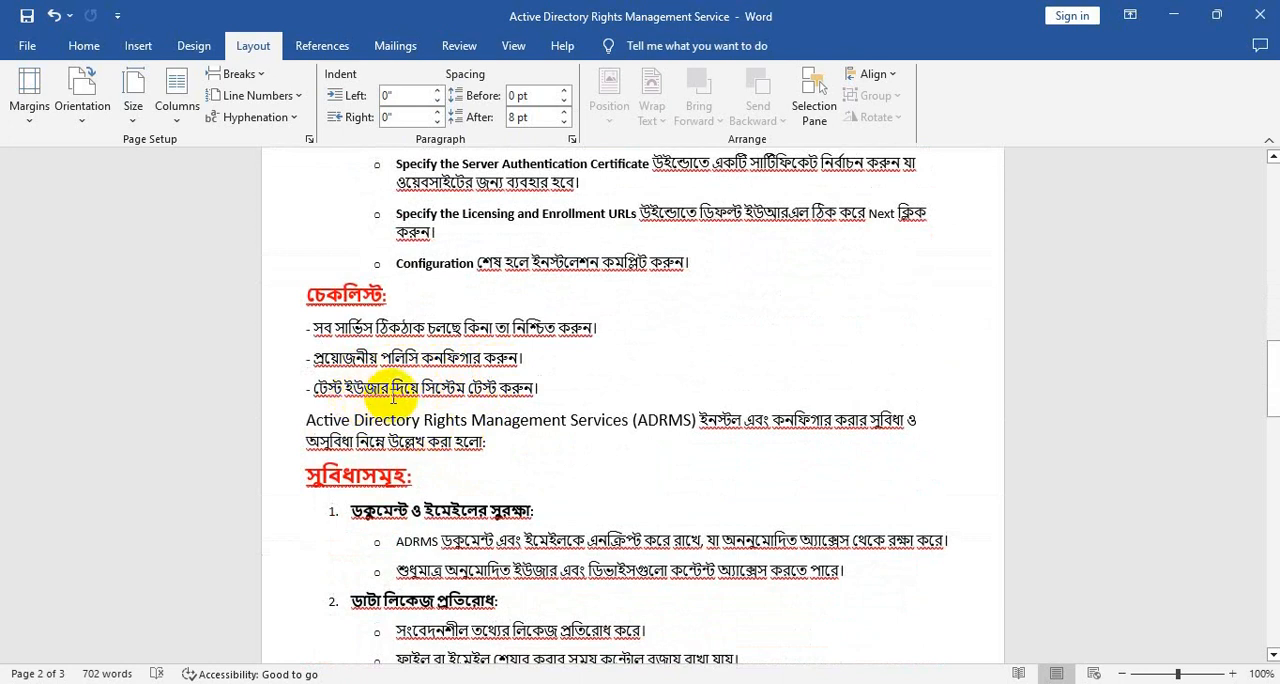
pyautogui.scroll(-1, 522, 392)
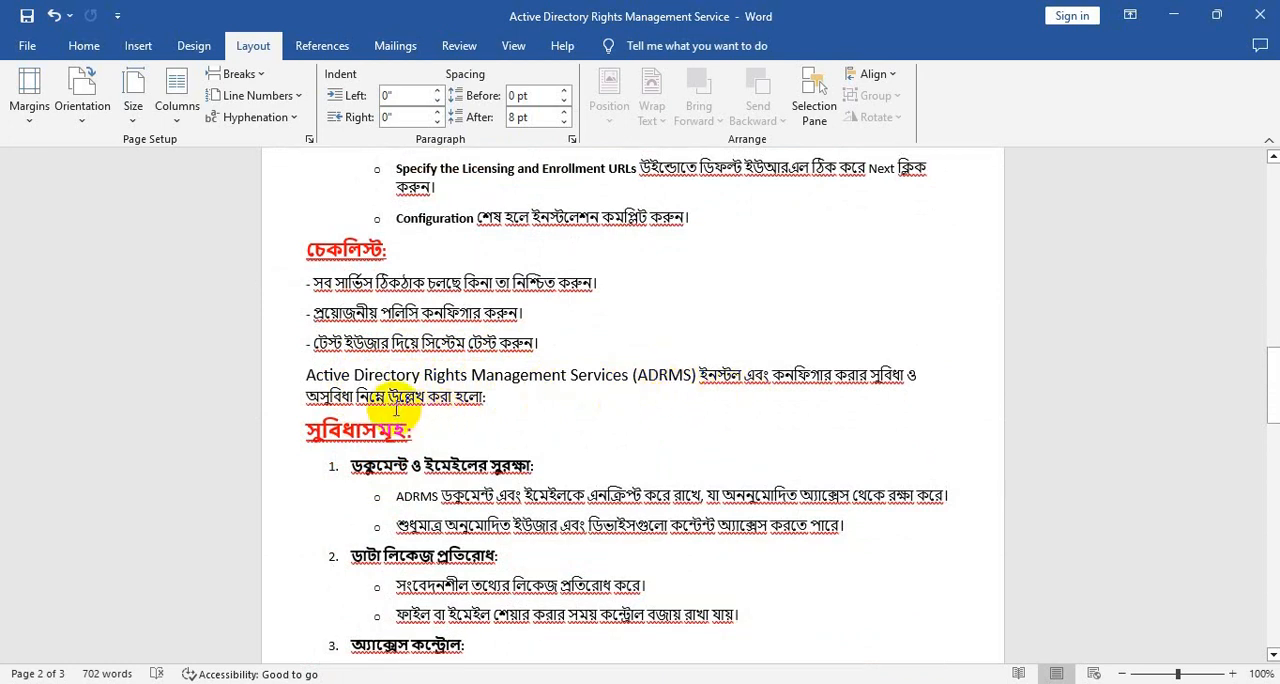
# - Read through the numbered list of ADRMS advantages, from document and e-mail protection to automated policy application
pyautogui.scroll(-3, 425, 400)
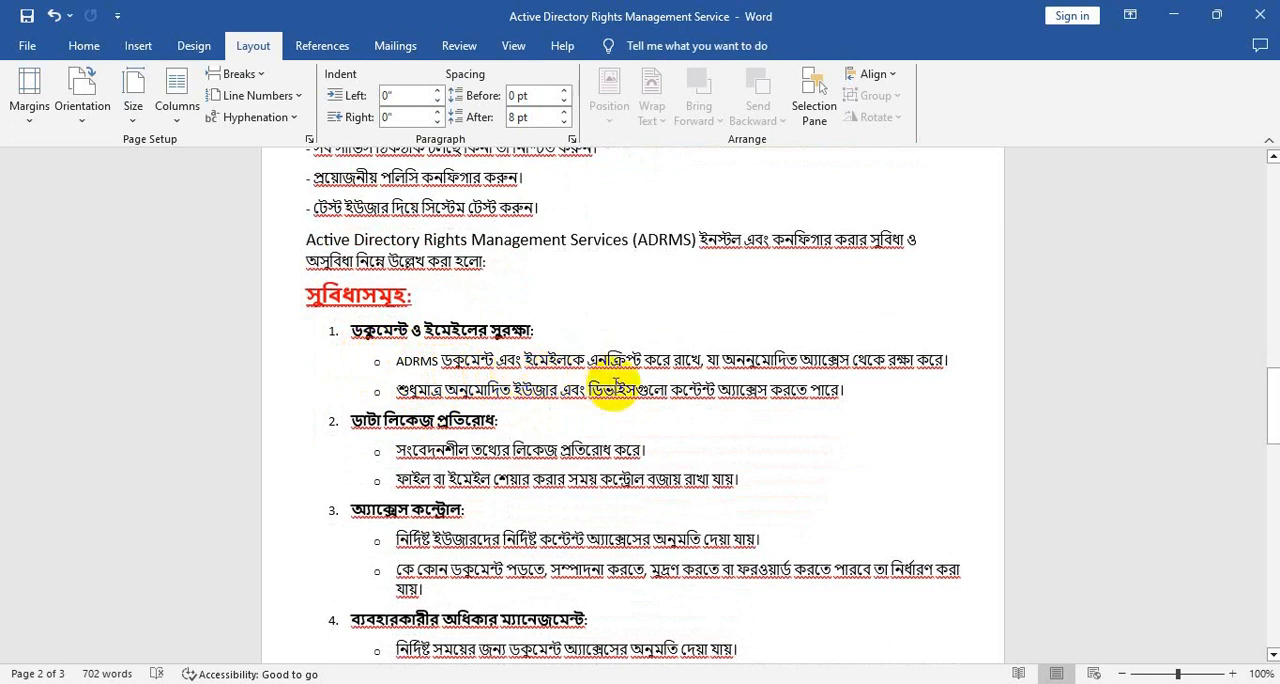
pyautogui.scroll(-1, 445, 372)
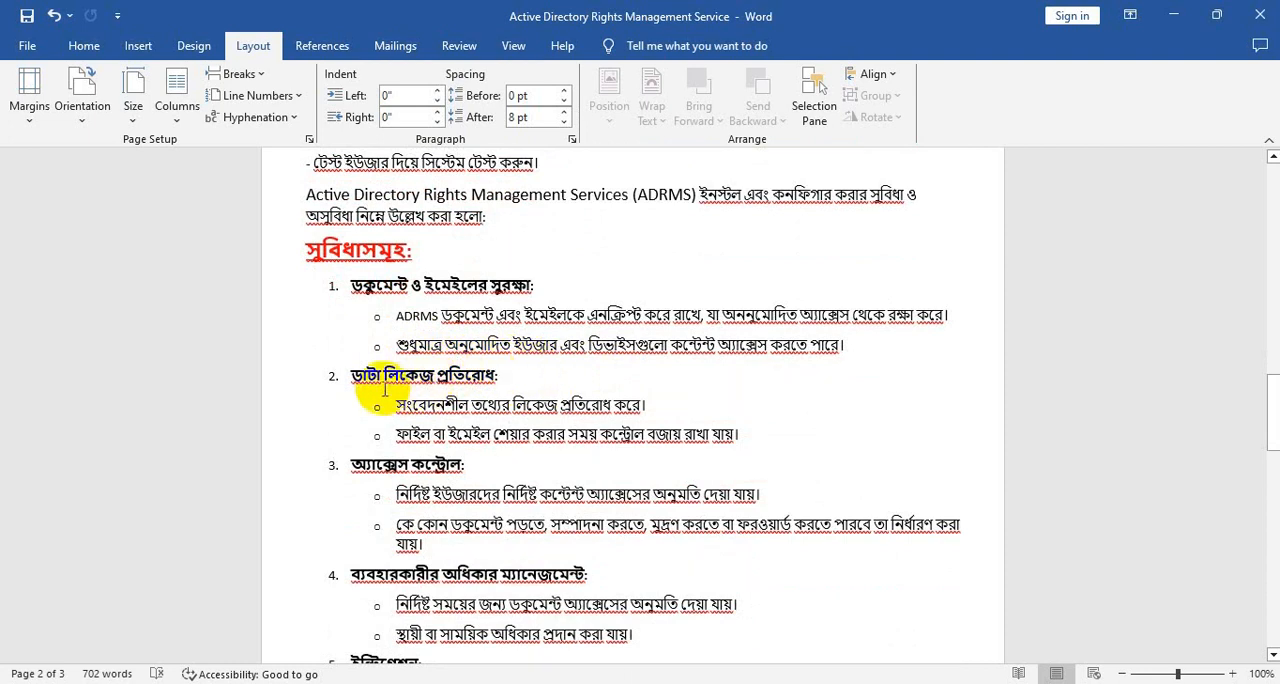
pyautogui.scroll(-1, 465, 388)
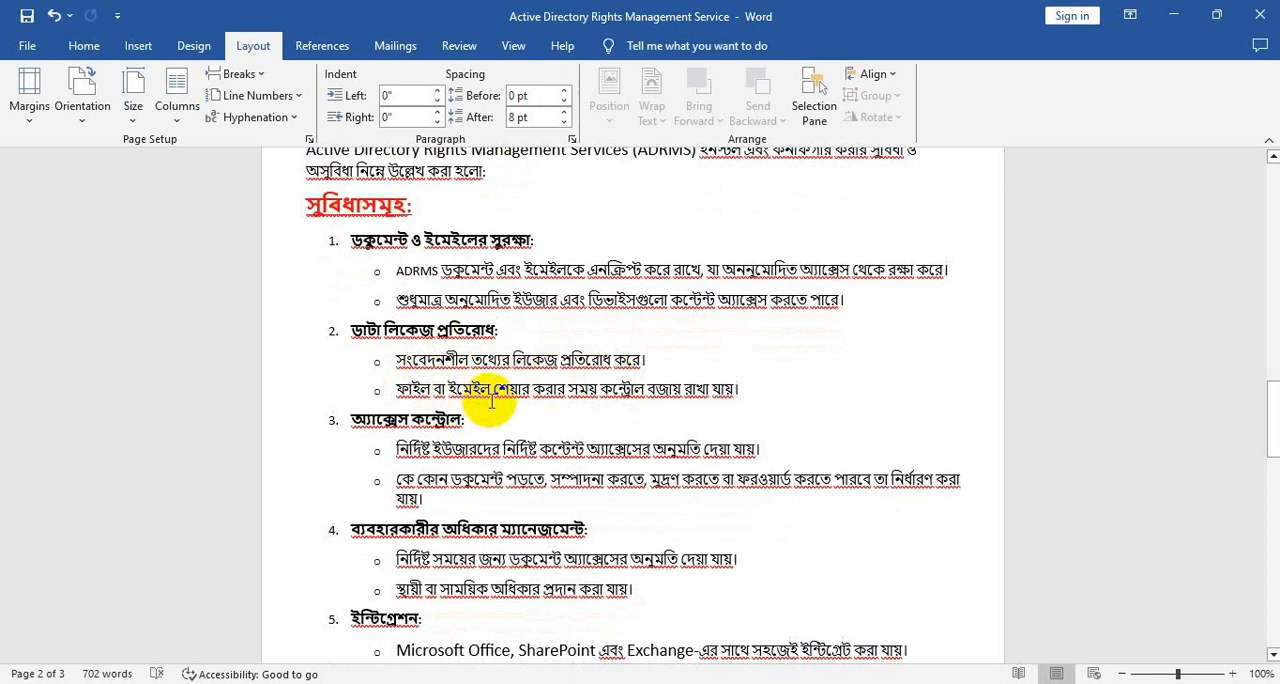
pyautogui.scroll(-2, 501, 403)
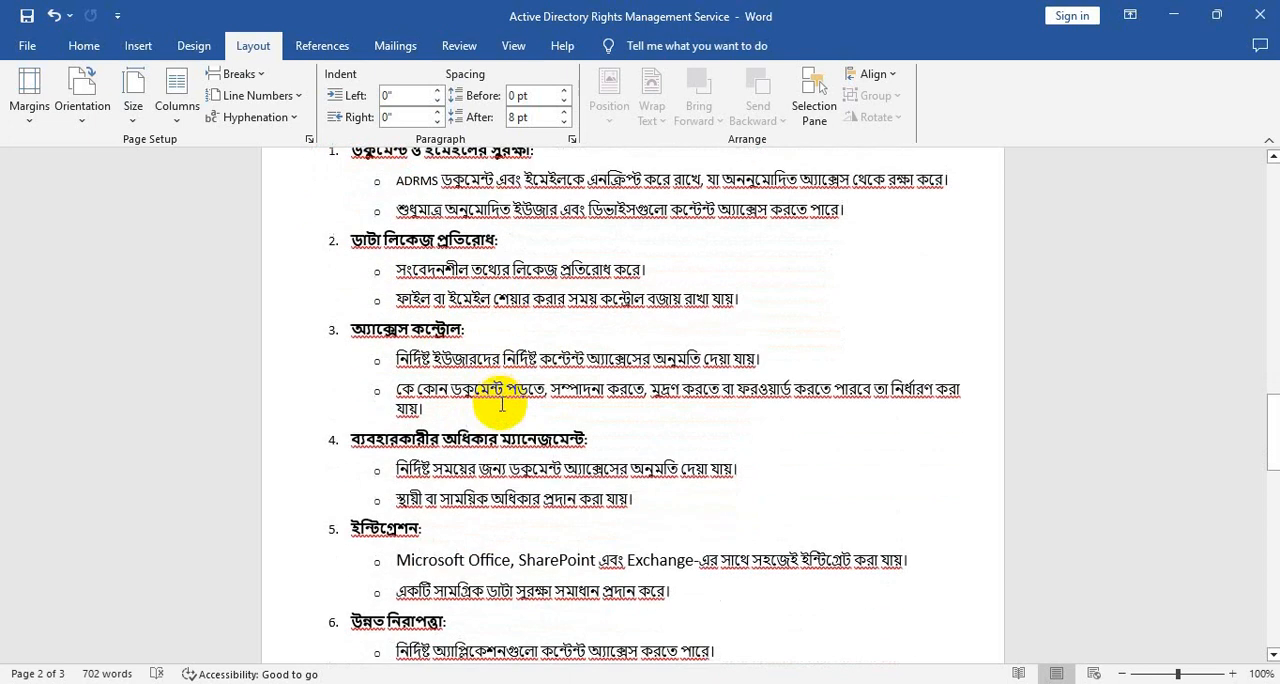
pyautogui.scroll(-1, 501, 403)
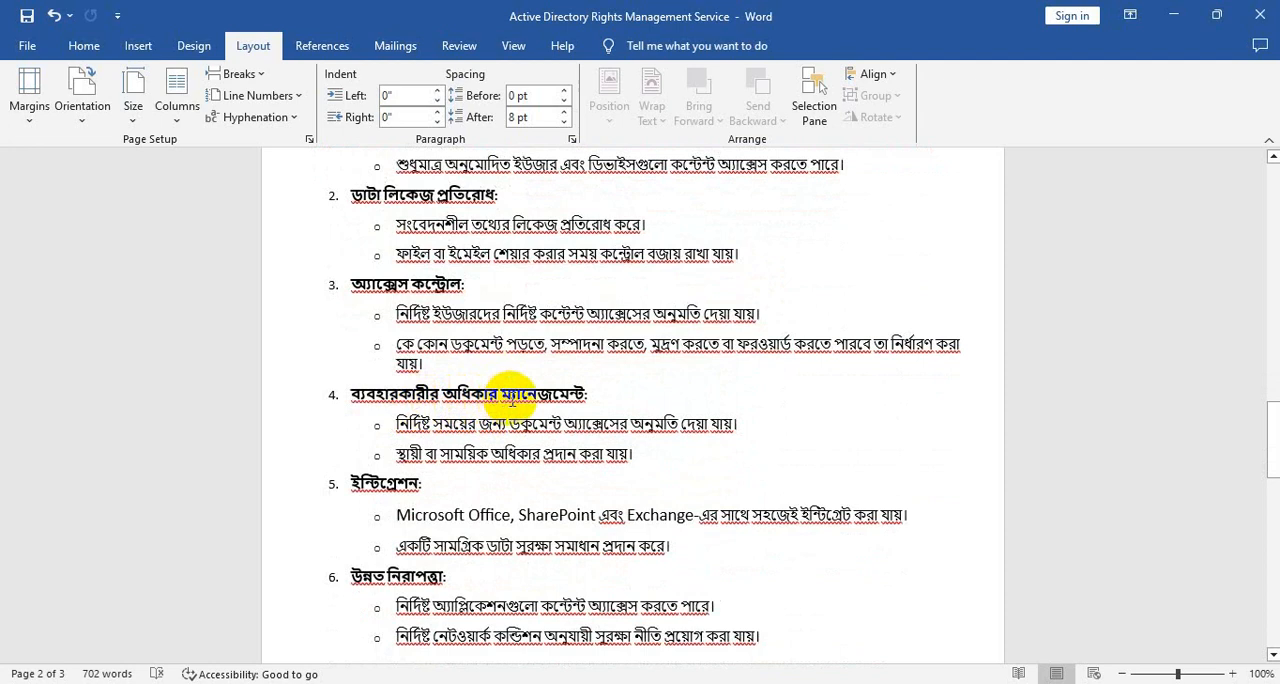
pyautogui.scroll(-2, 512, 401)
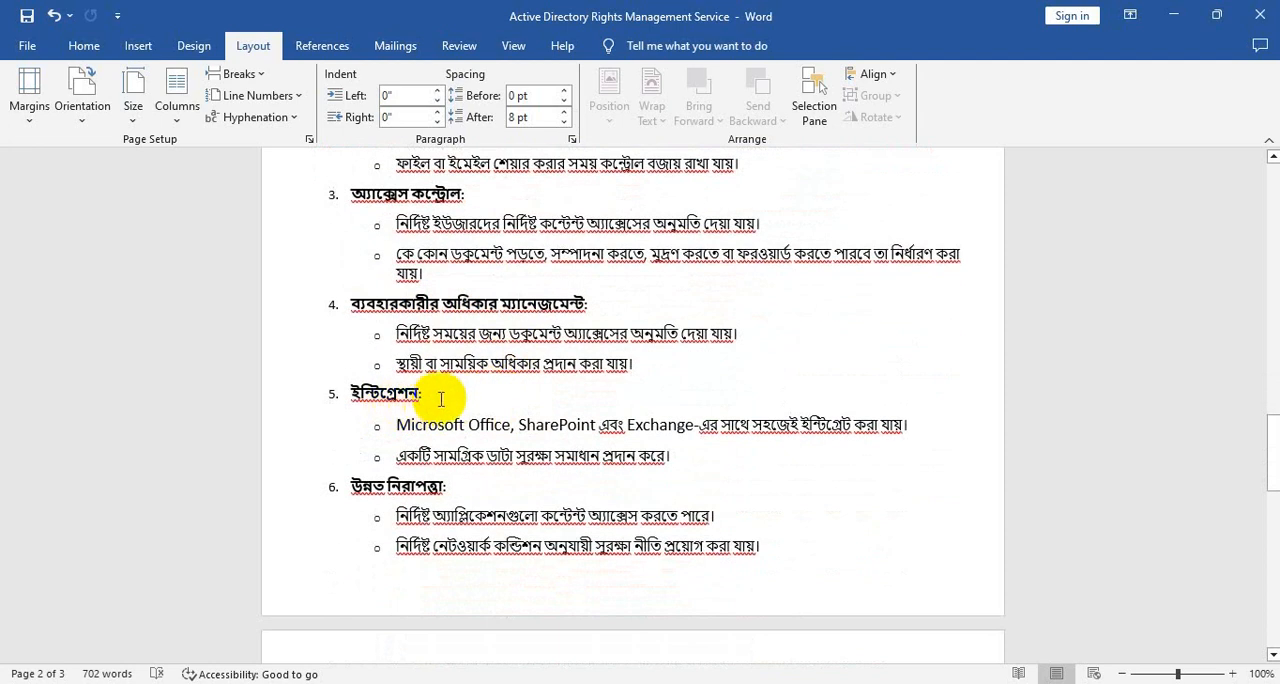
pyautogui.scroll(-2, 430, 403)
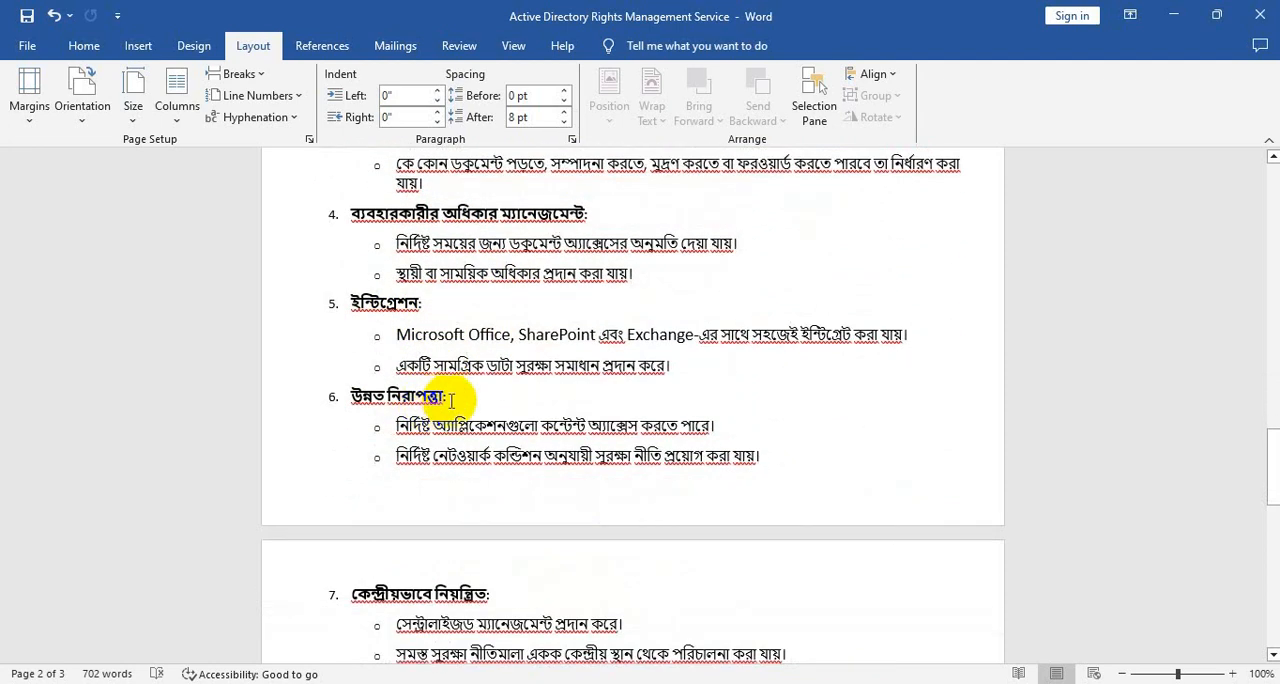
pyautogui.scroll(-5, 451, 400)
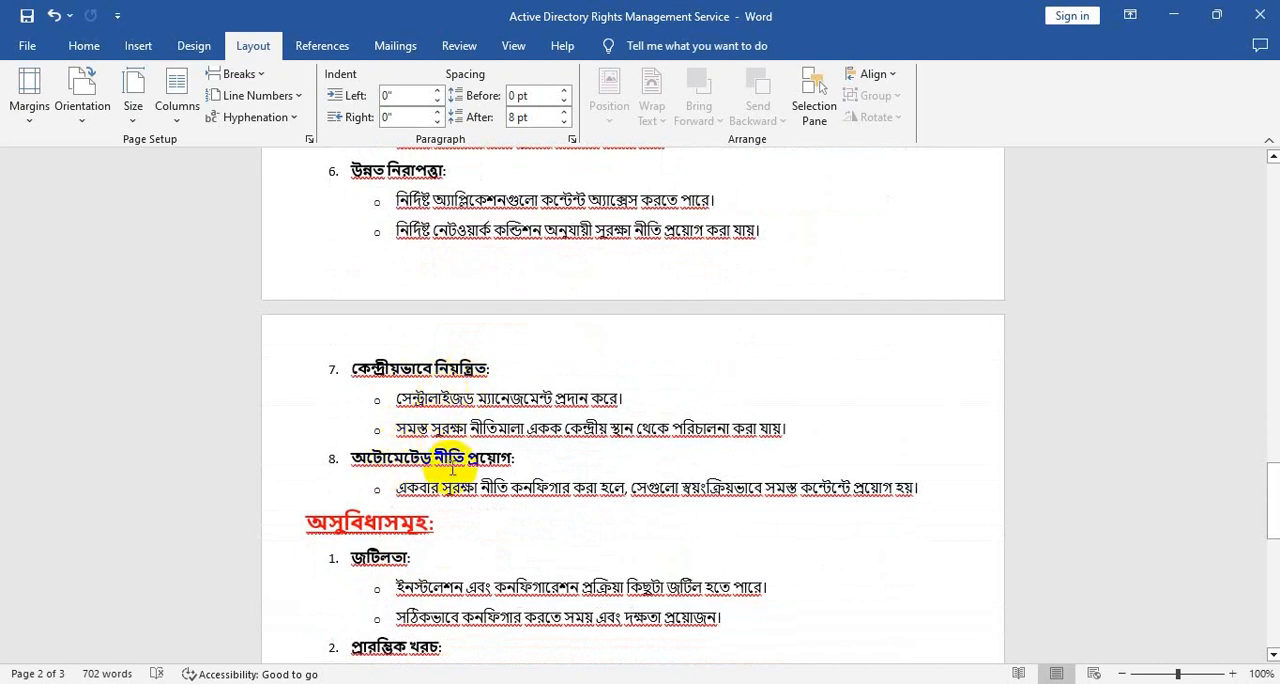
# - Examine the numbered list of ADRMS disadvantages and the concluding paragraph of the document
pyautogui.scroll(-4, 465, 460)
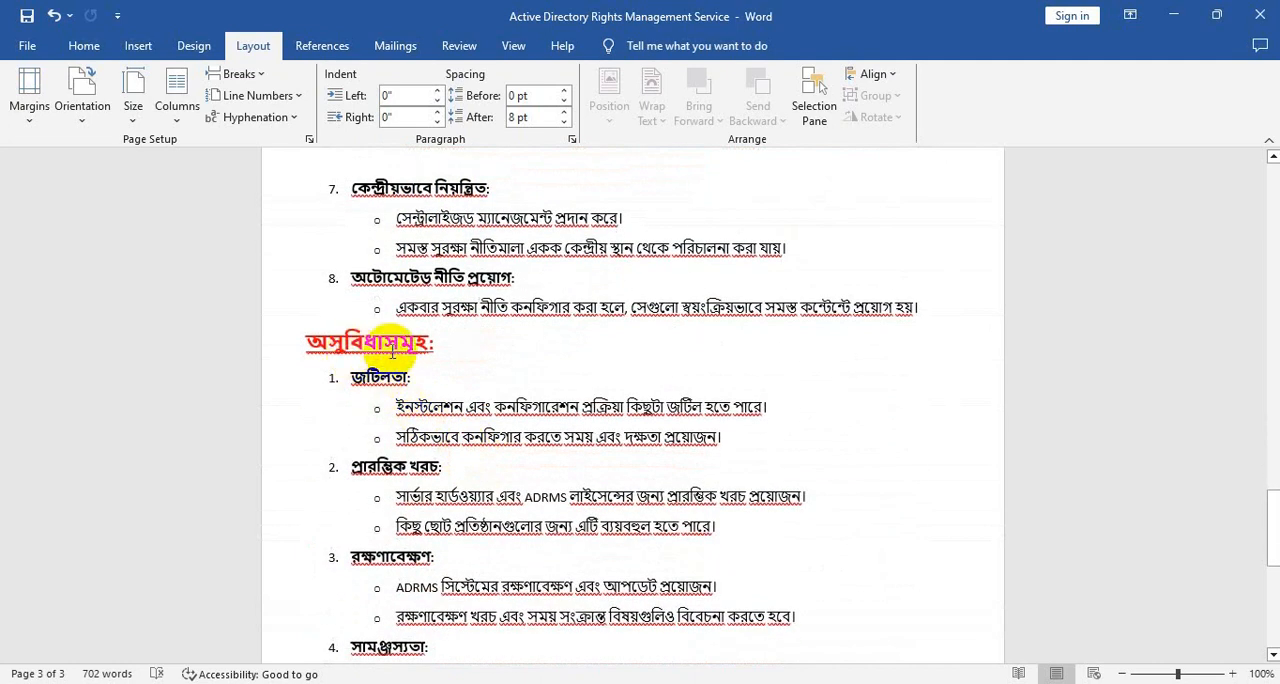
pyautogui.scroll(-2, 395, 345)
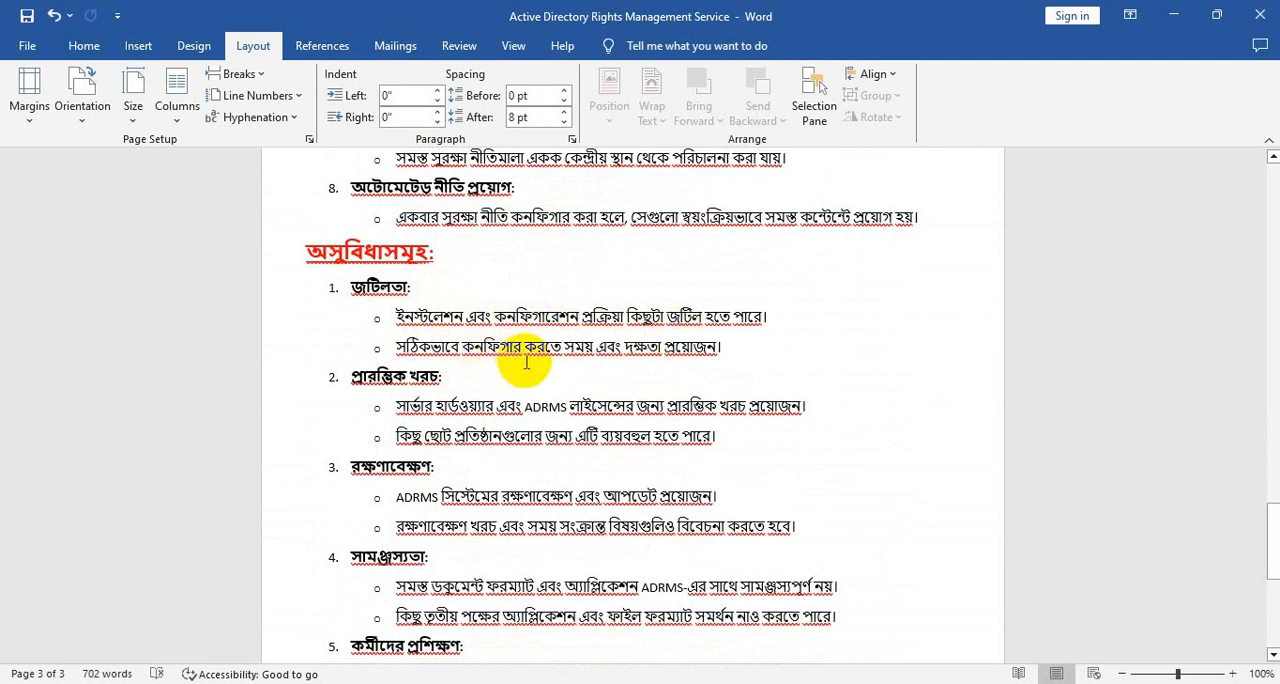
pyautogui.scroll(-1, 524, 352)
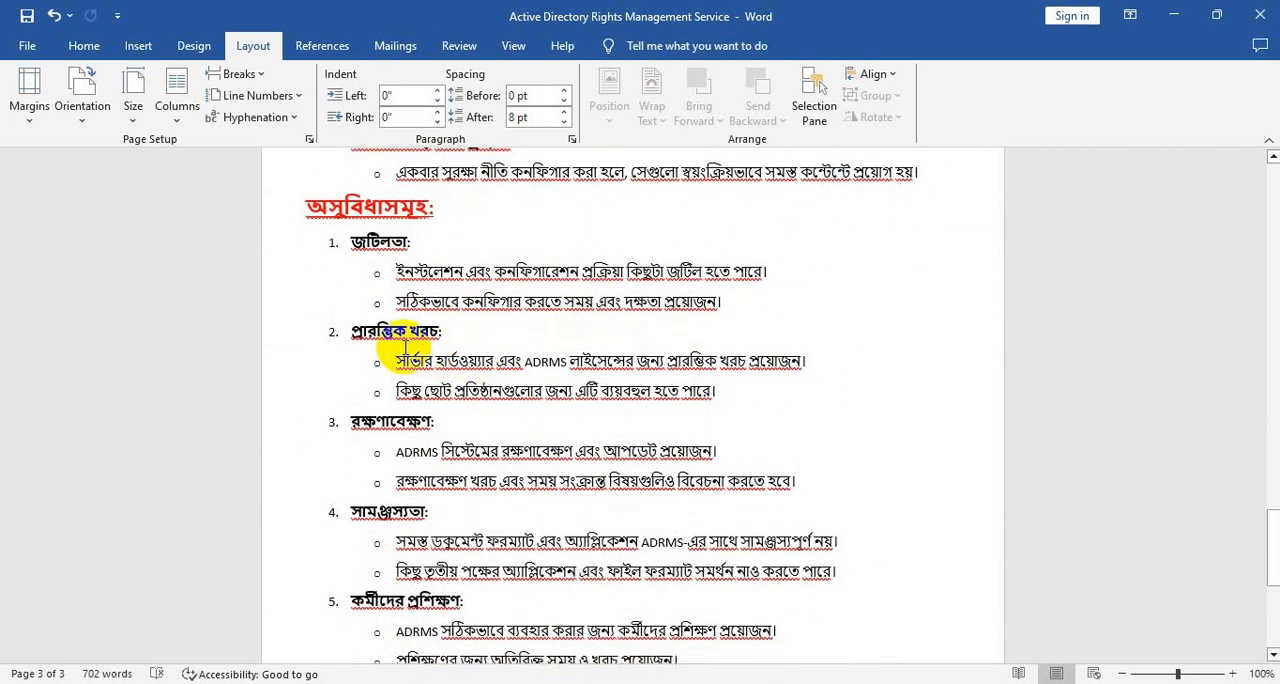
pyautogui.scroll(-1, 405, 347)
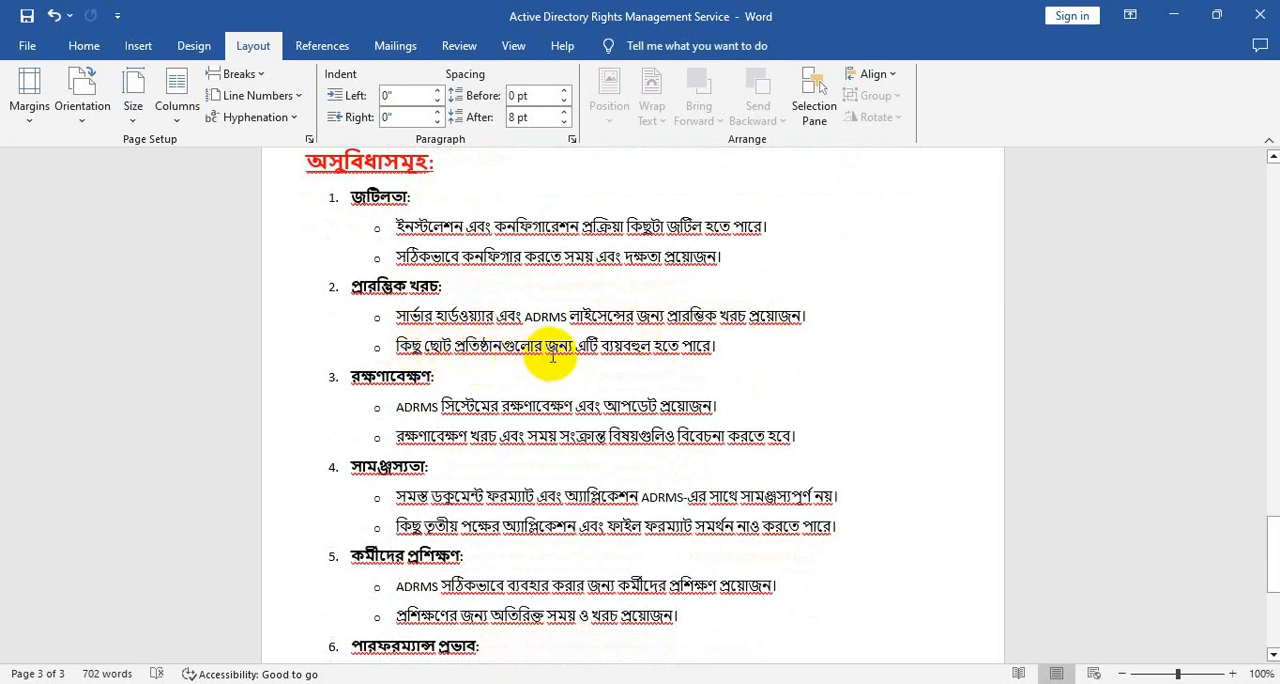
pyautogui.scroll(-1, 556, 358)
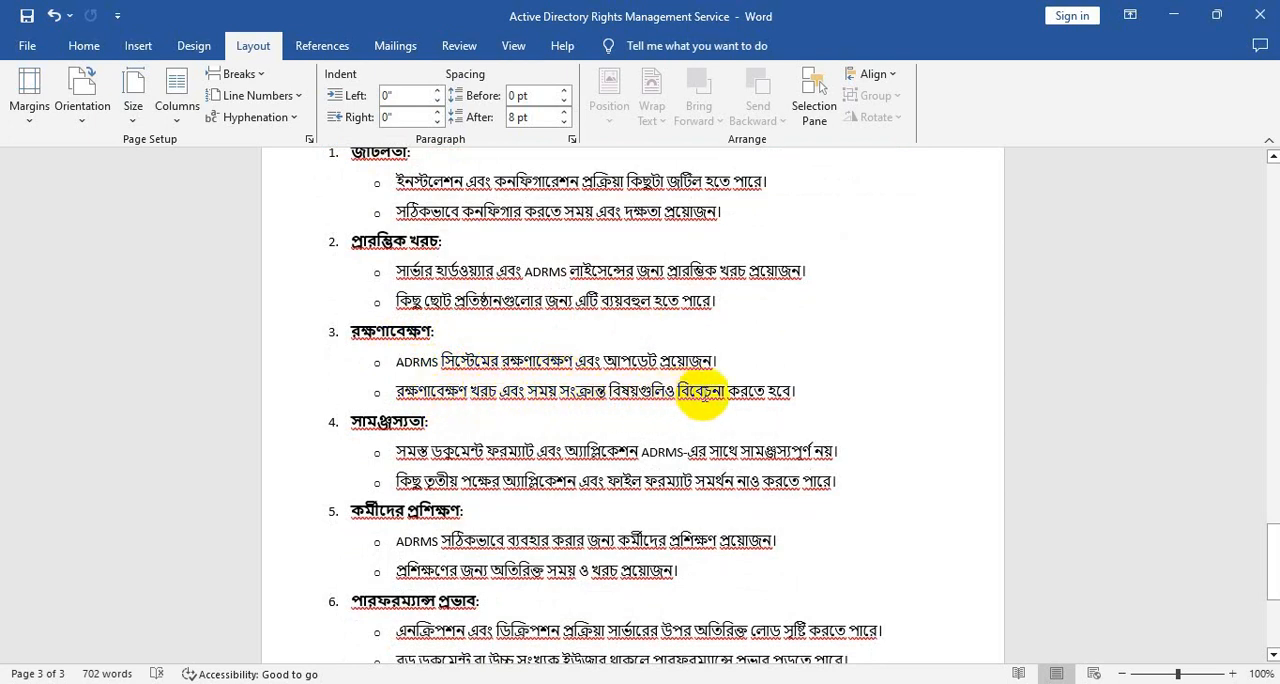
pyautogui.scroll(-1, 490, 372)
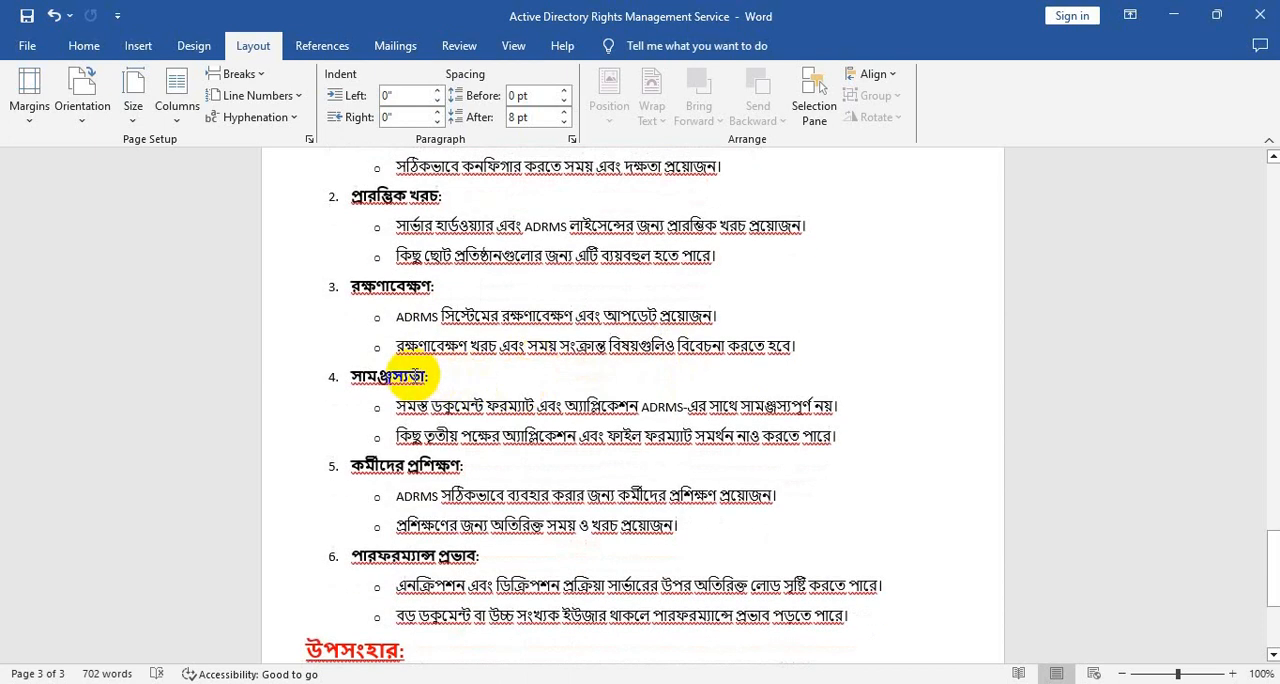
pyautogui.scroll(-1, 393, 378)
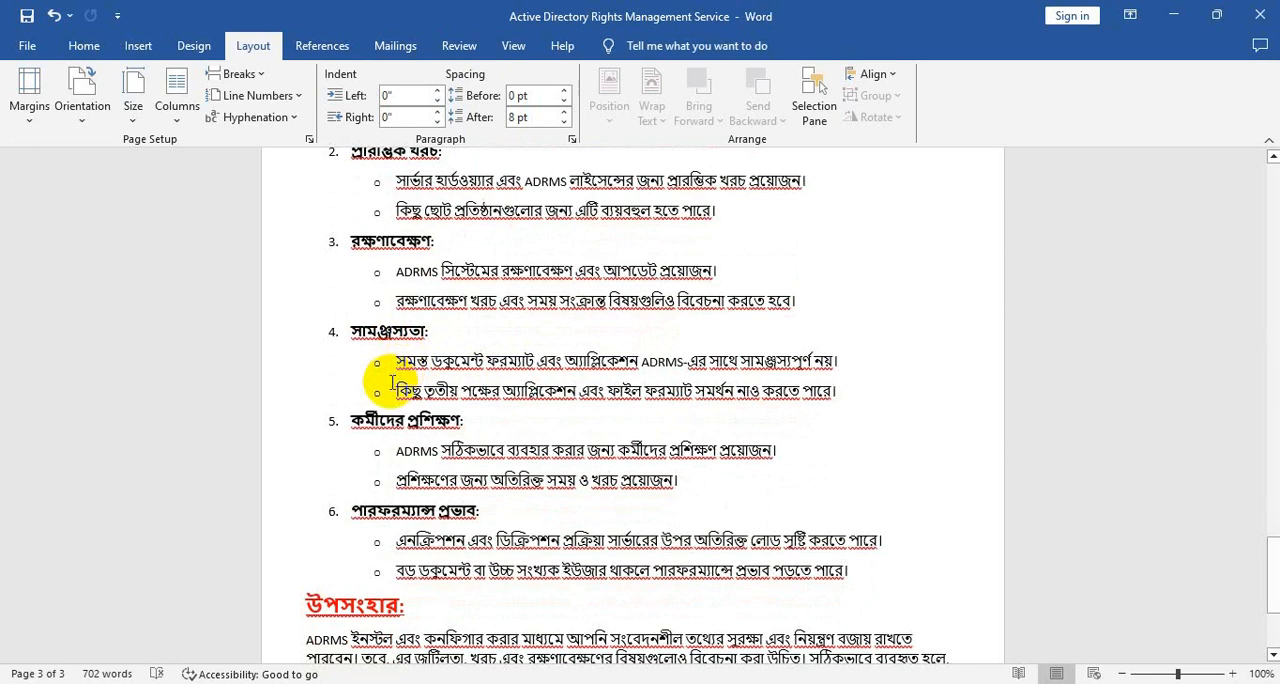
pyautogui.scroll(-2, 392, 382)
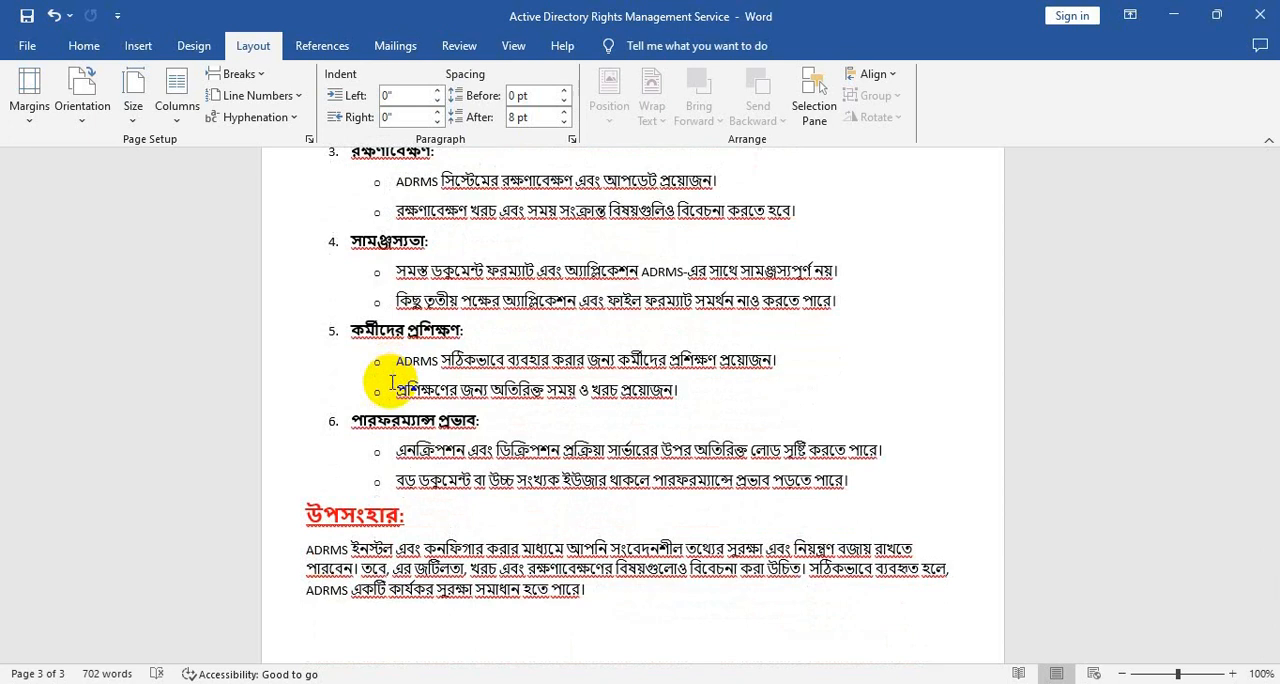
pyautogui.scroll(-1, 405, 392)
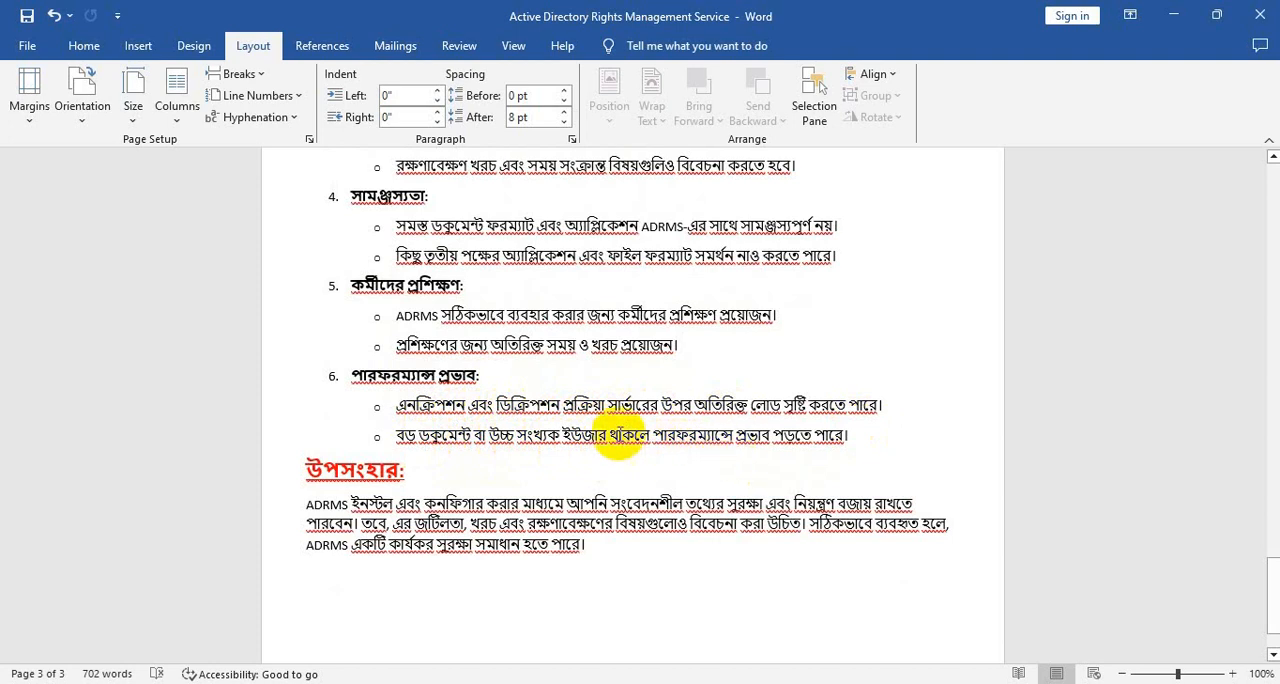
pyautogui.scroll(-2, 486, 414)
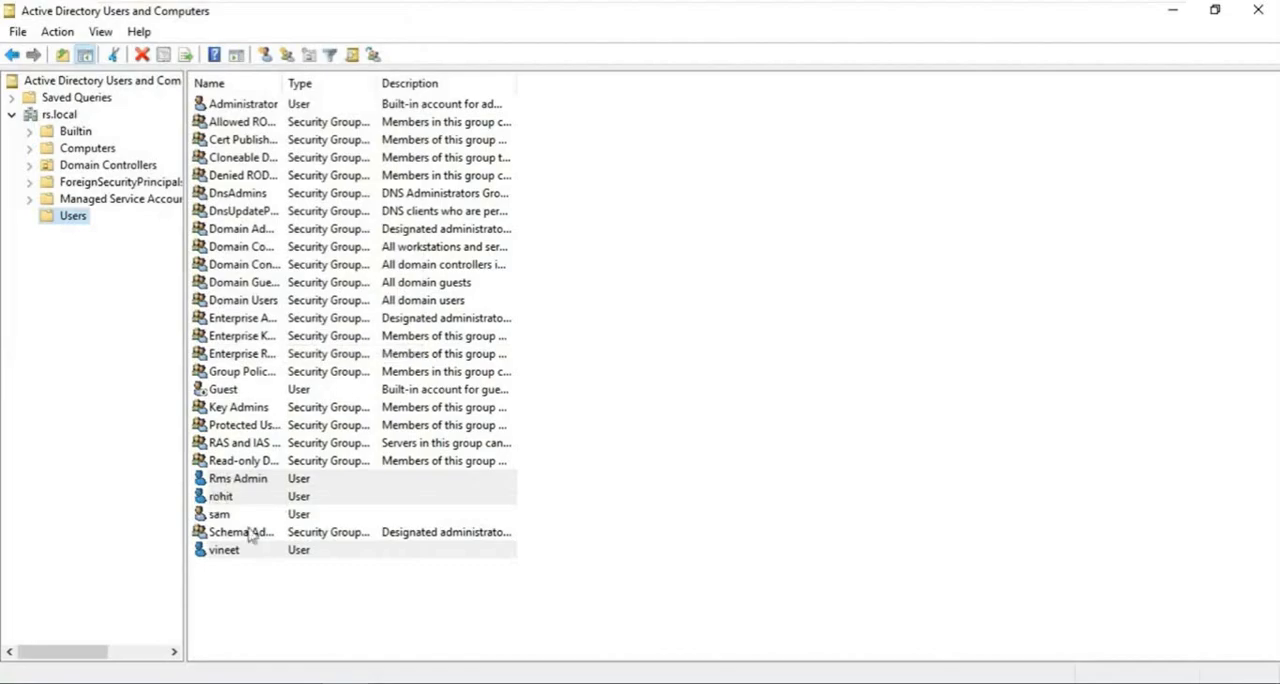
pyautogui.click(240, 484)
pyautogui.click(222, 498)
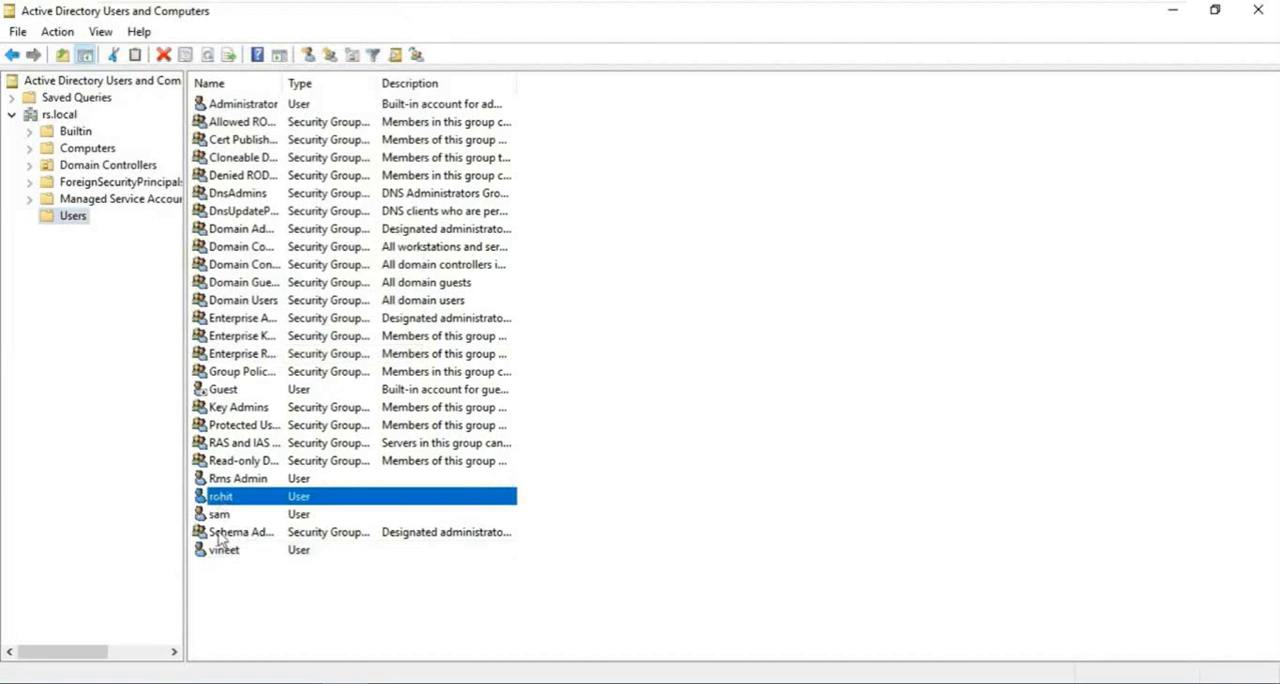
pyautogui.click(220, 550)
pyautogui.click(680, 478)
# - Open the shared properties of the Rms Admin account and the three ordinary user accounts in the domain's Users container
pyautogui.click(257, 484)
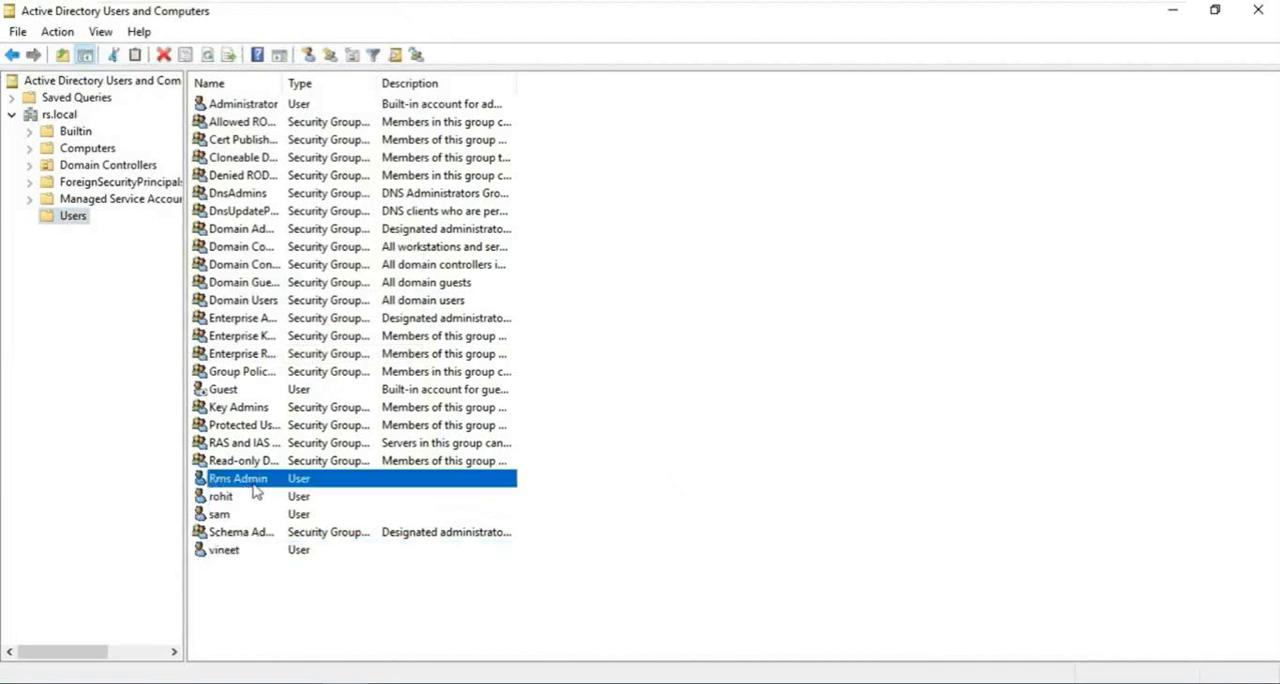
pyautogui.keyDown('ctrl'); pyautogui.click(223, 500); pyautogui.keyUp('ctrl')
pyautogui.keyDown('ctrl'); pyautogui.click(214, 552); pyautogui.keyUp('ctrl')
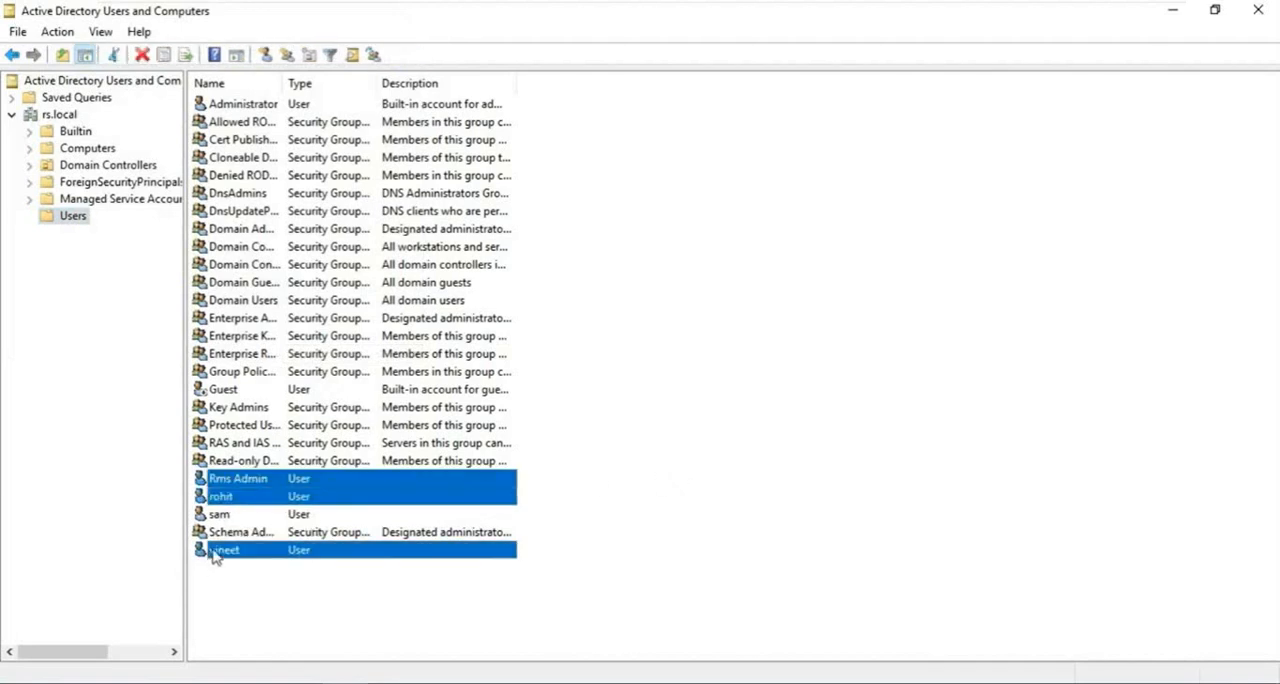
pyautogui.keyDown('ctrl'); pyautogui.click(220, 516); pyautogui.keyUp('ctrl')
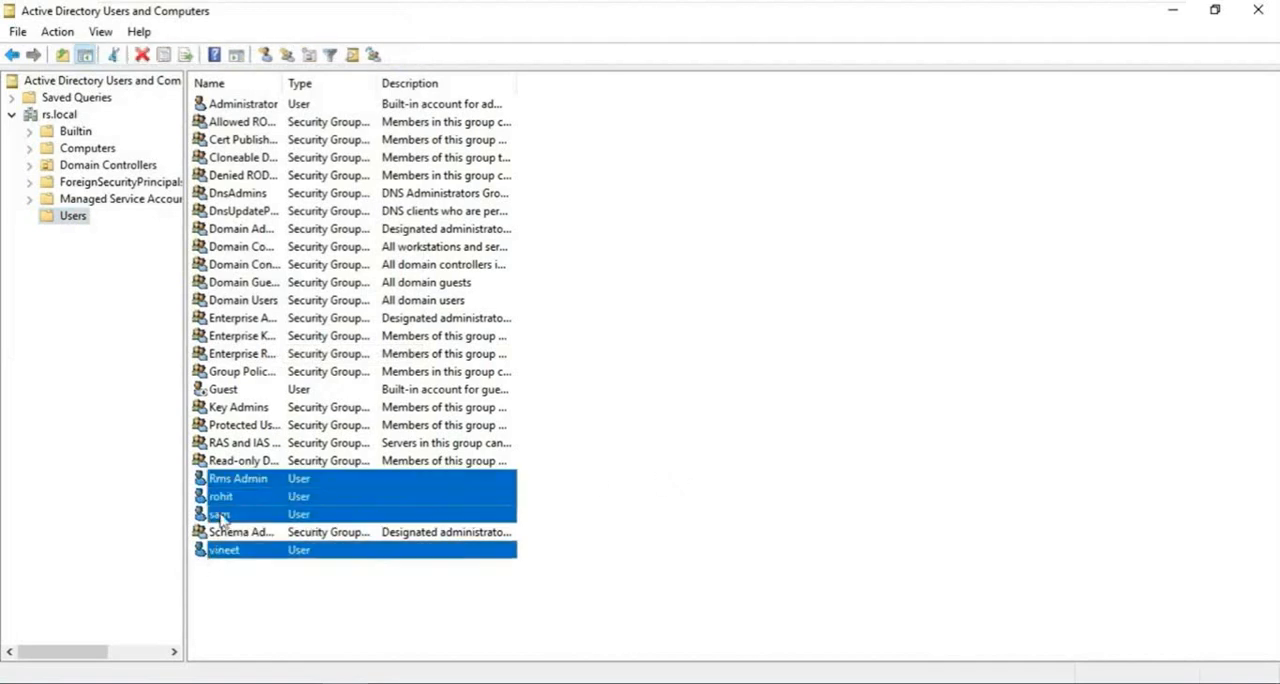
pyautogui.rightClick(228, 492)
pyautogui.click(318, 444)
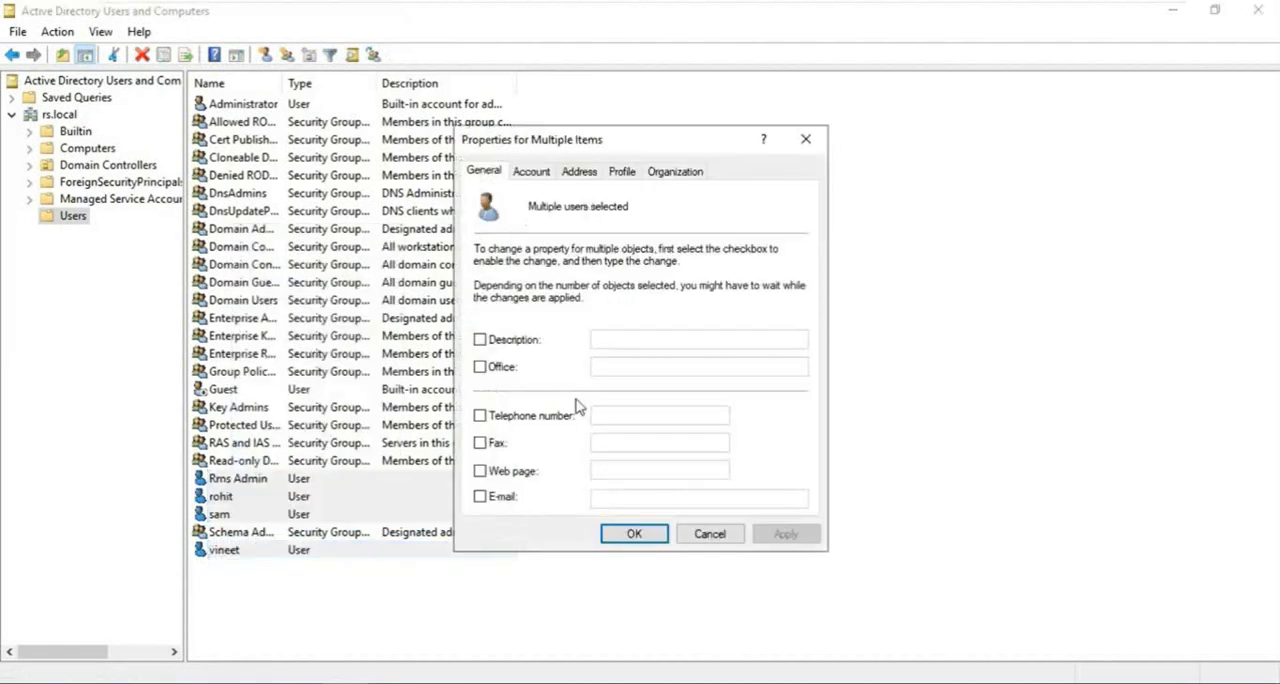
pyautogui.click(479, 497)
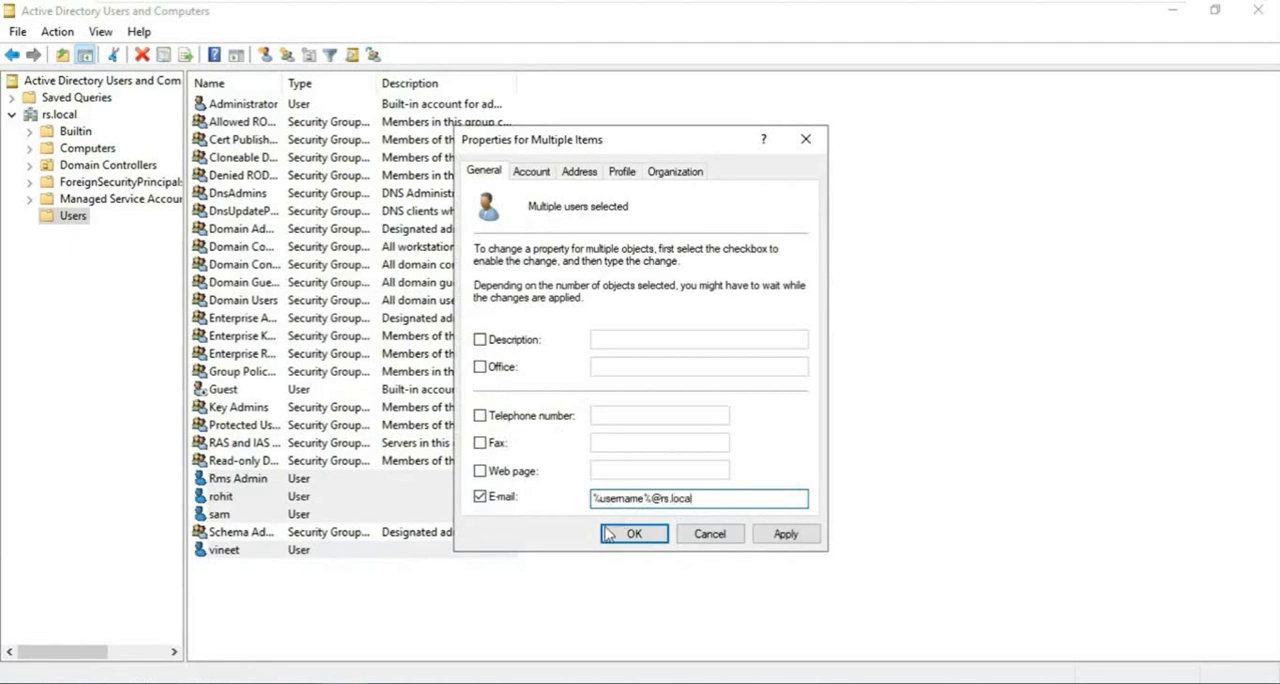
pyautogui.click(787, 540)
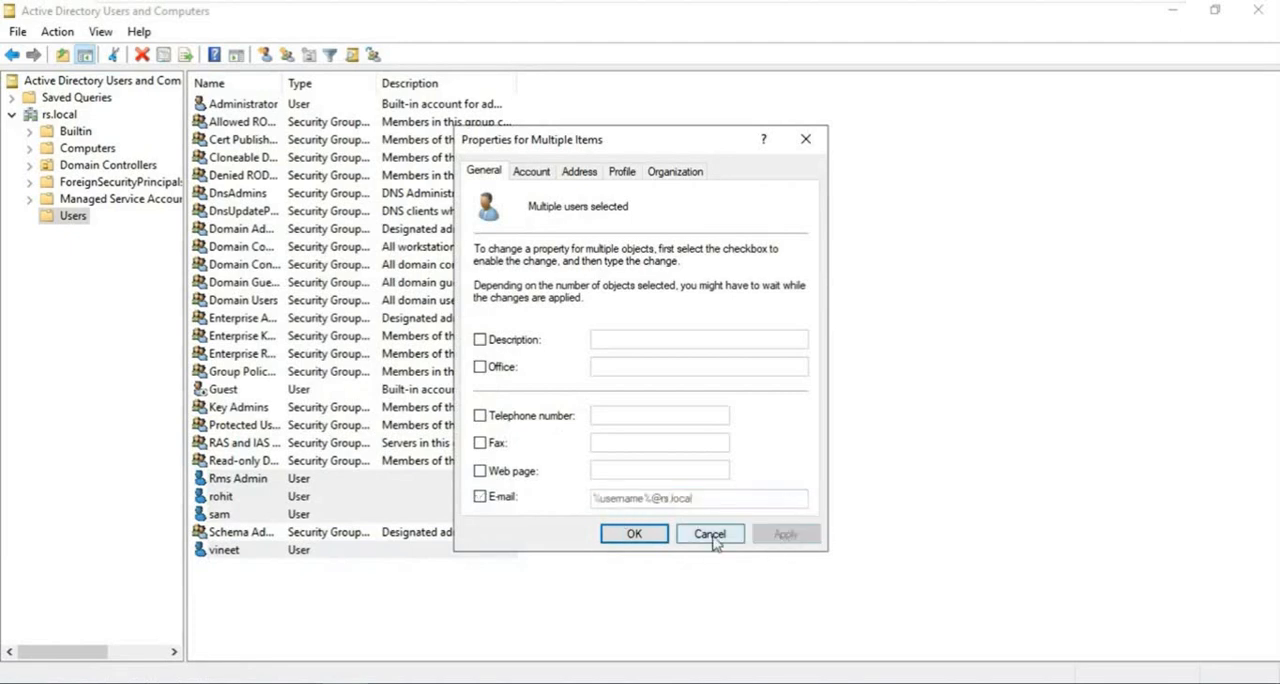
pyautogui.click(640, 537)
pyautogui.click(677, 489)
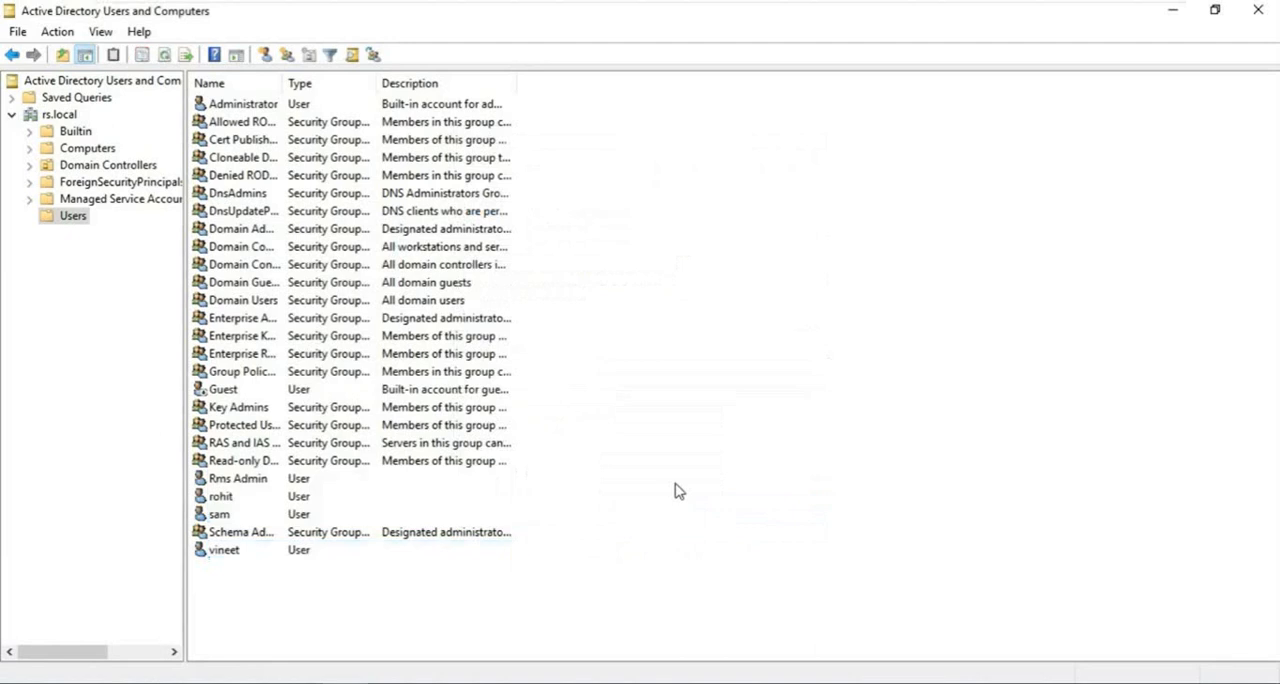
# - Check the e-mail address in the properties of the user account listed directly below Rms Admin
pyautogui.click(233, 503)
pyautogui.rightClick(233, 500)
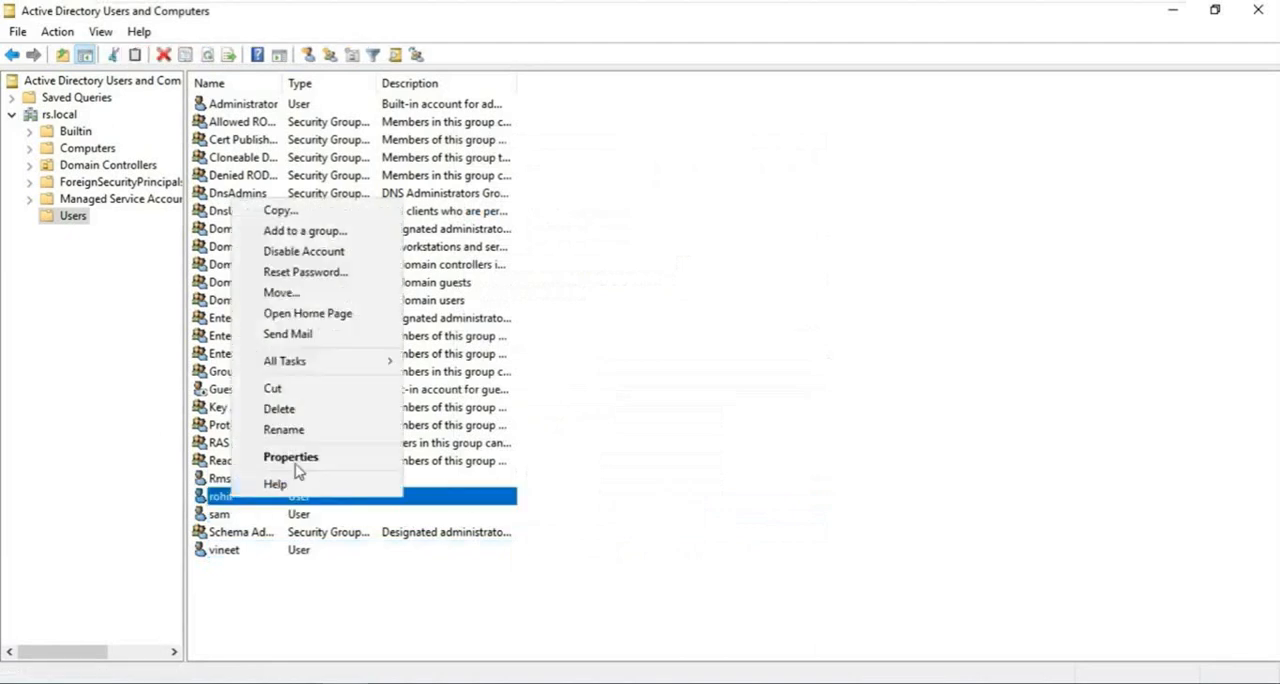
pyautogui.click(300, 458)
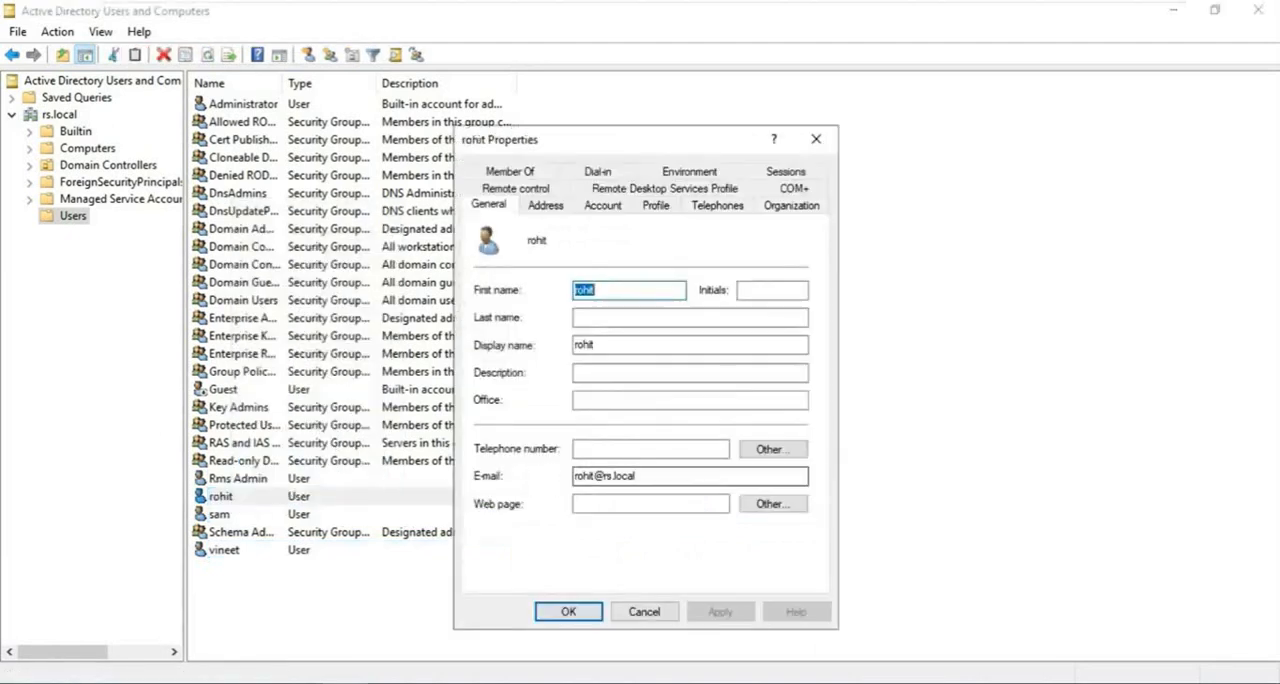
pyautogui.click(644, 611)
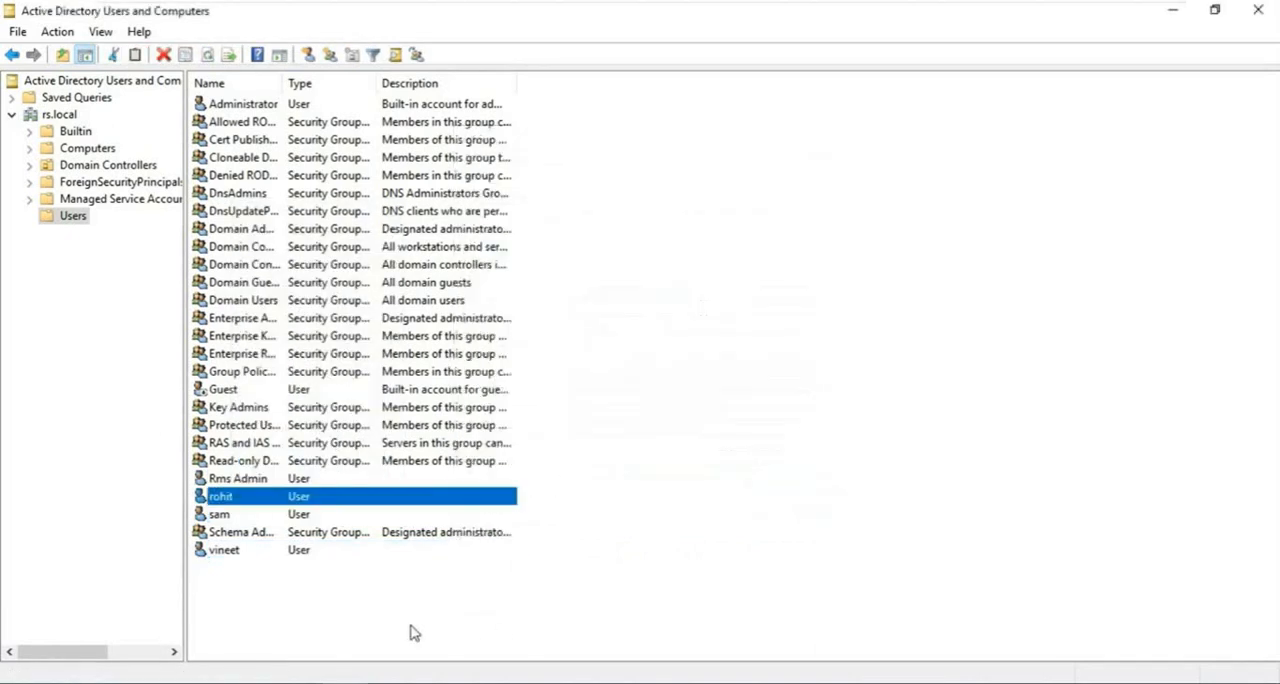
# - Add the Rms Admin account to the Enterprise Admins and Schema Admins groups
pyautogui.click(330, 577)
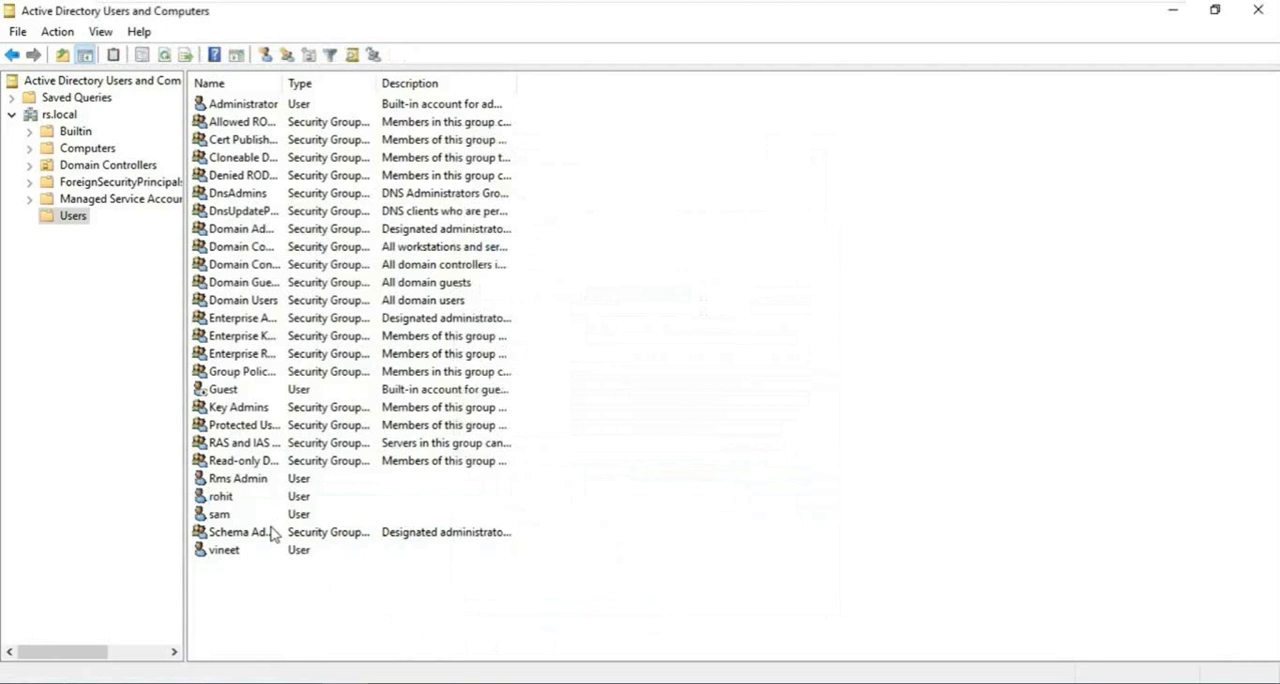
pyautogui.rightClick(240, 484)
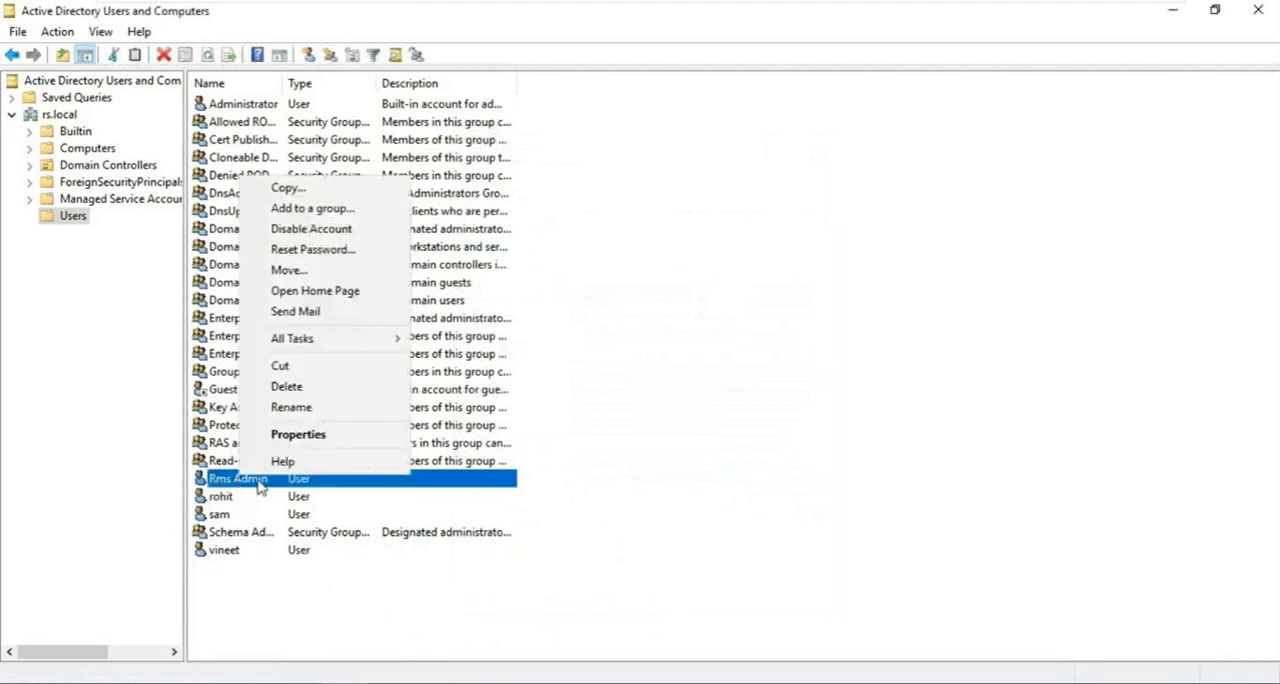
pyautogui.click(354, 211)
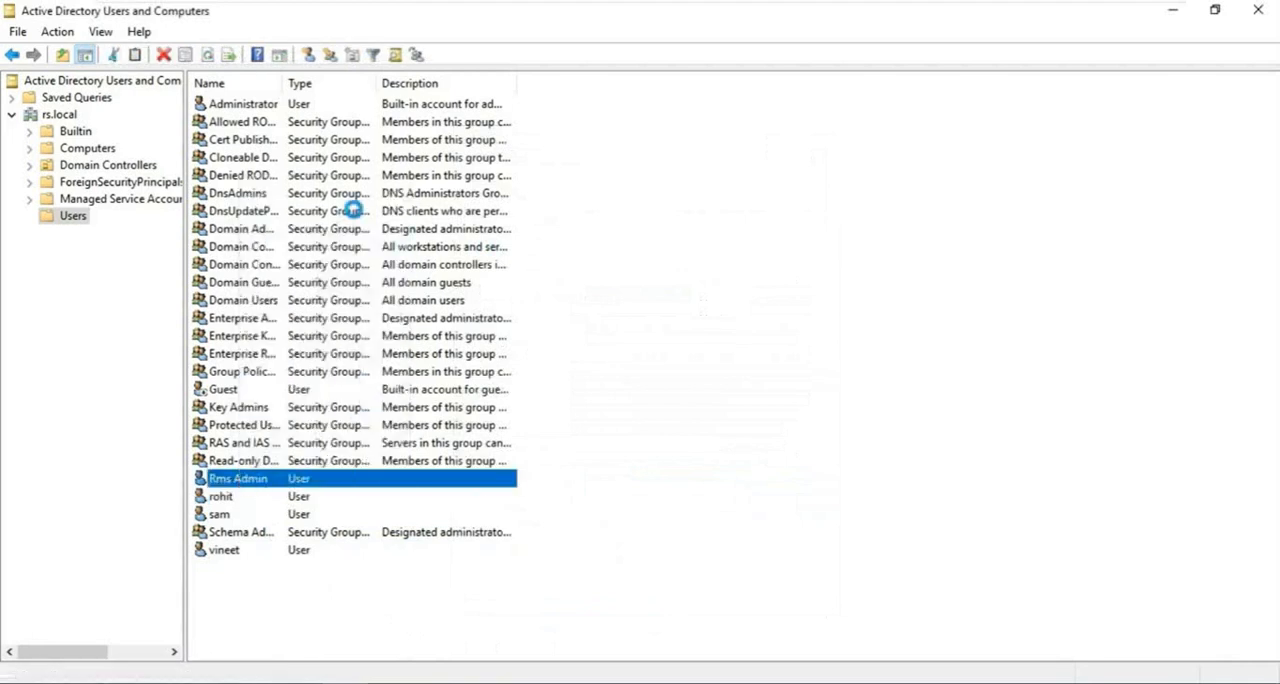
pyautogui.write('ent')
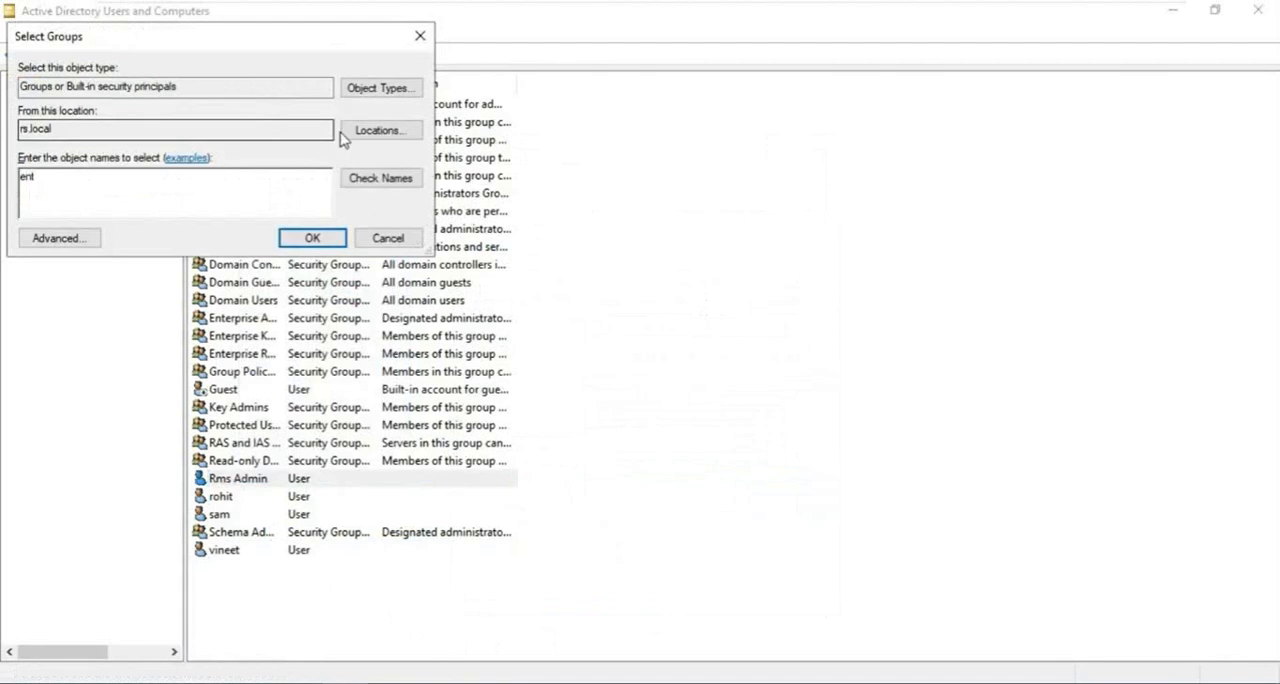
pyautogui.click(381, 186)
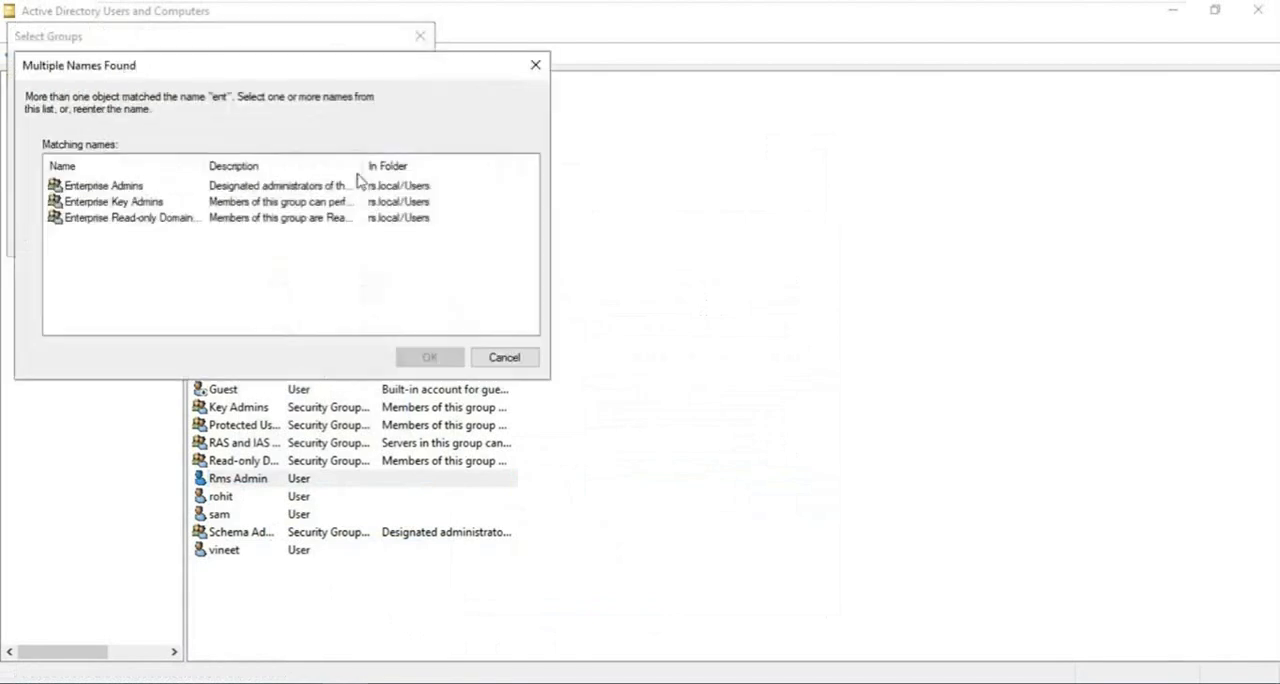
pyautogui.click(104, 188)
pyautogui.click(425, 357)
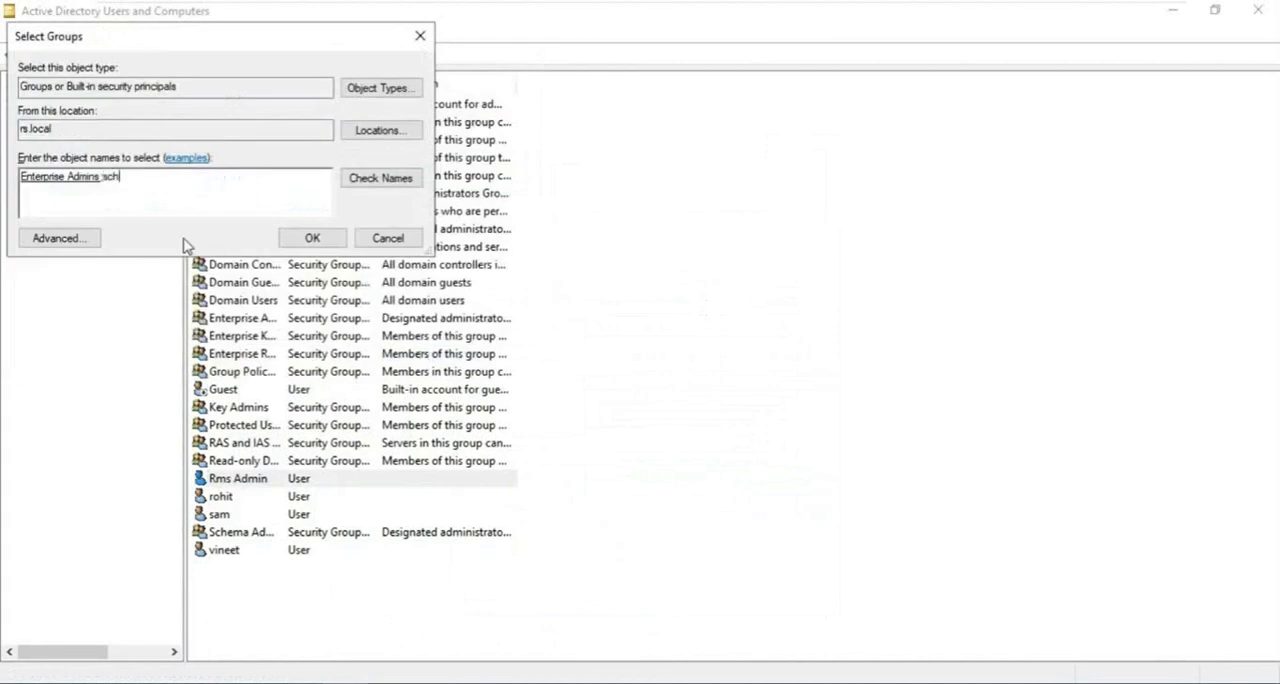
pyautogui.click(358, 180)
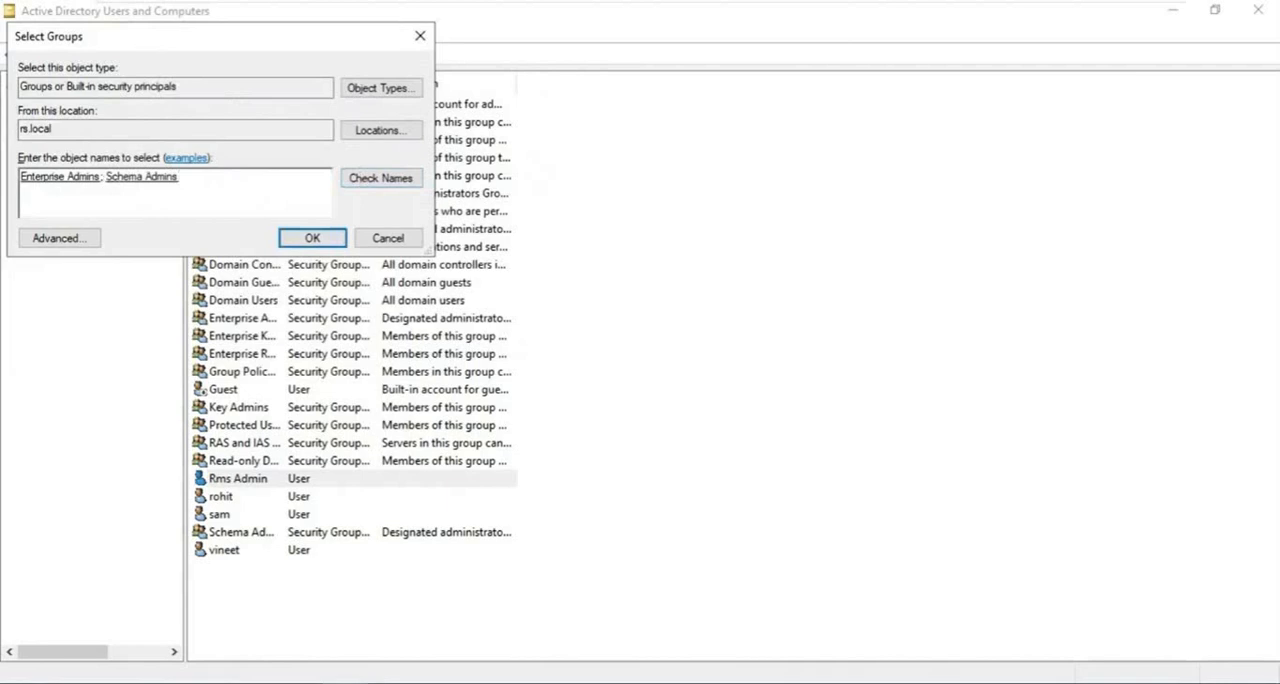
pyautogui.click(300, 240)
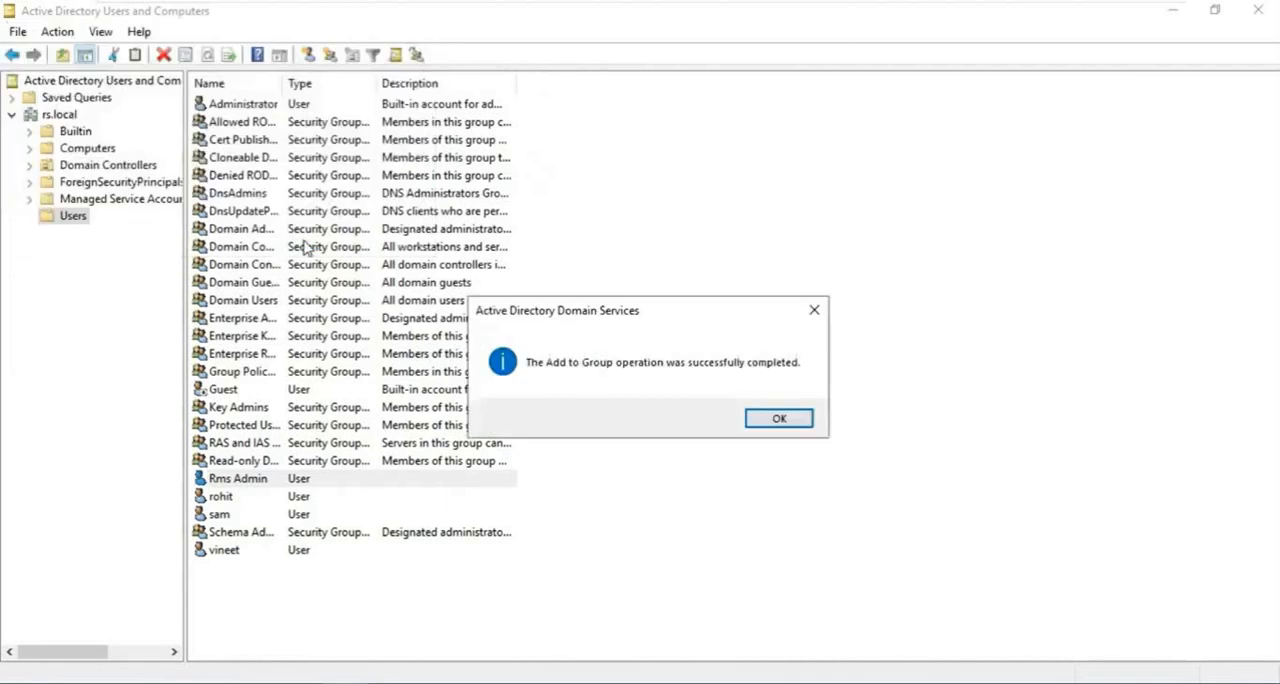
pyautogui.click(779, 419)
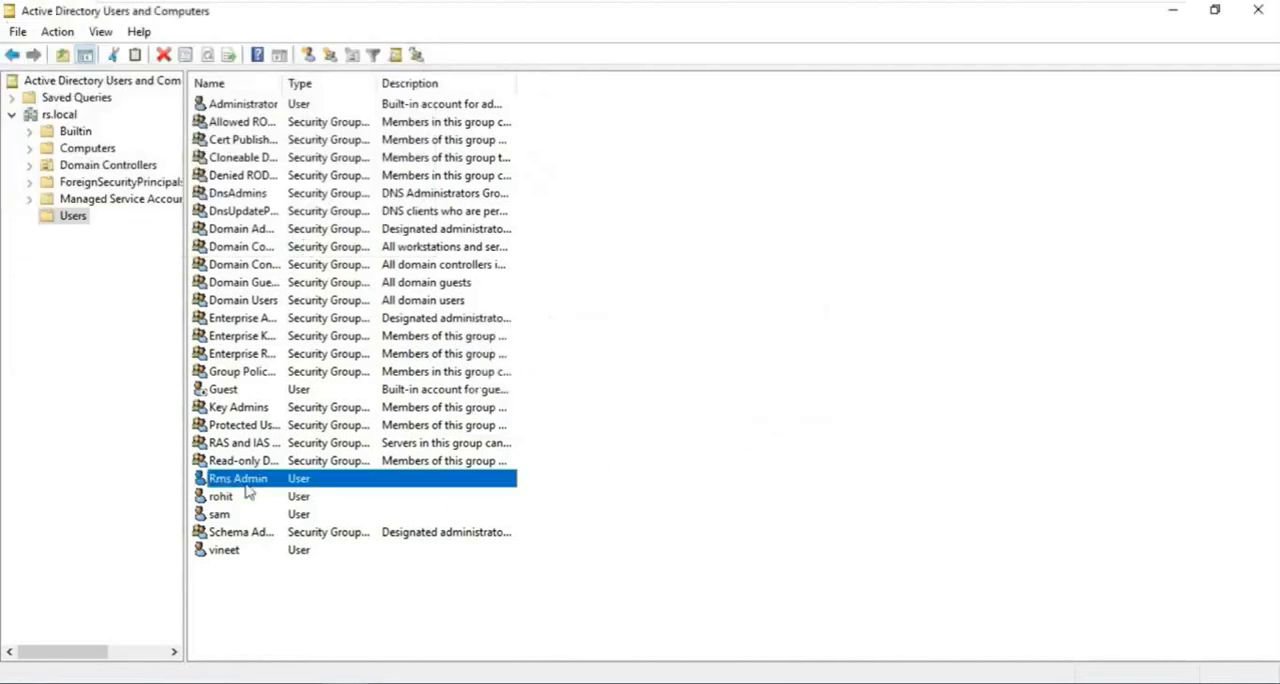
# - Refresh the server's group policy by running gpupdate, and close its console window
pyautogui.press('super+x')
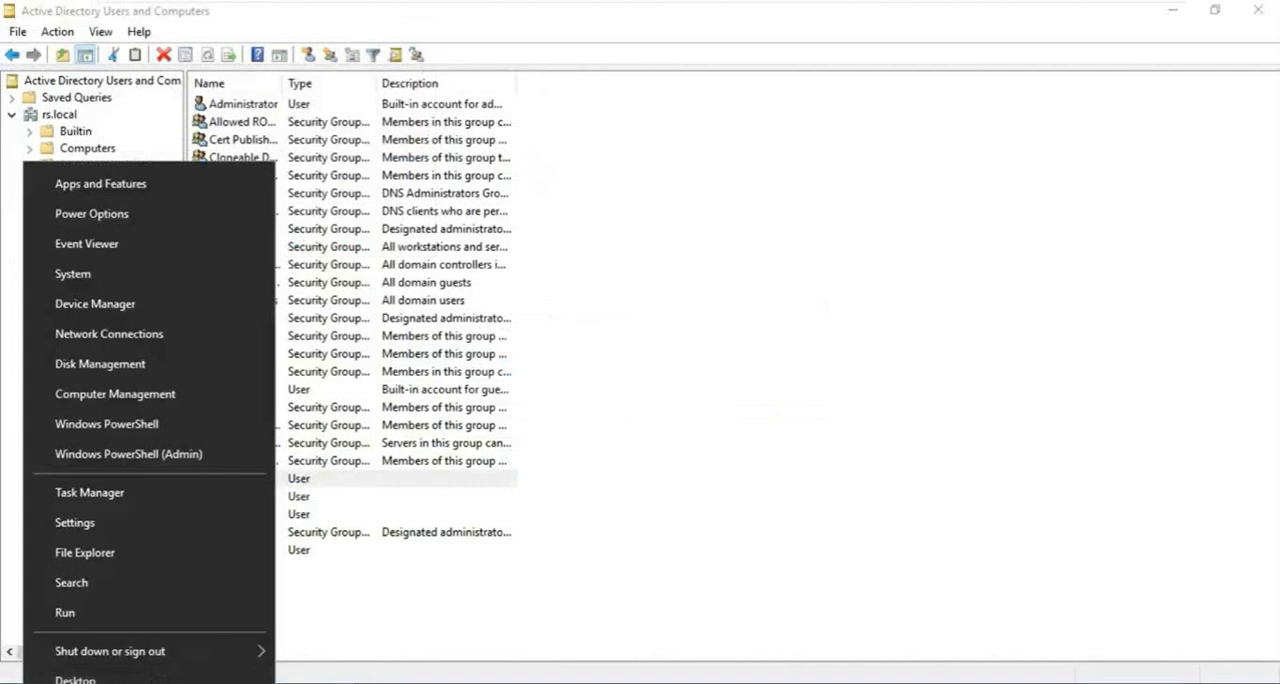
pyautogui.click(87, 616)
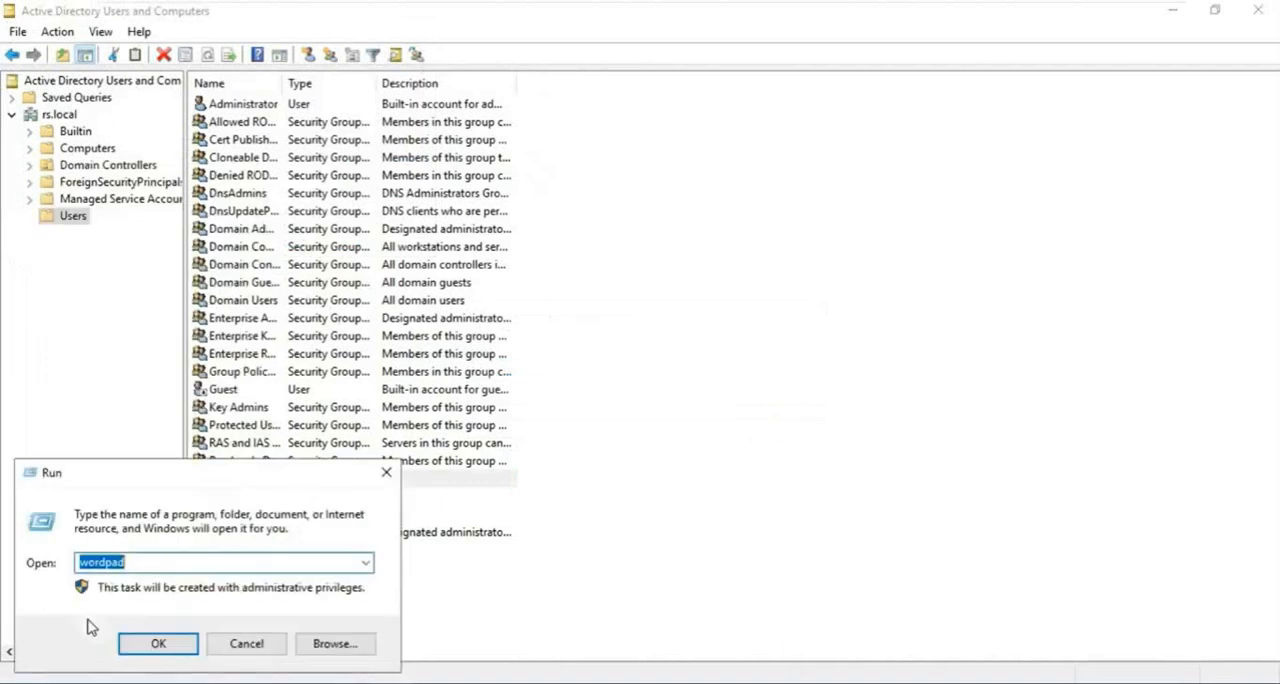
pyautogui.write('gpupdate')
pyautogui.press('Return')
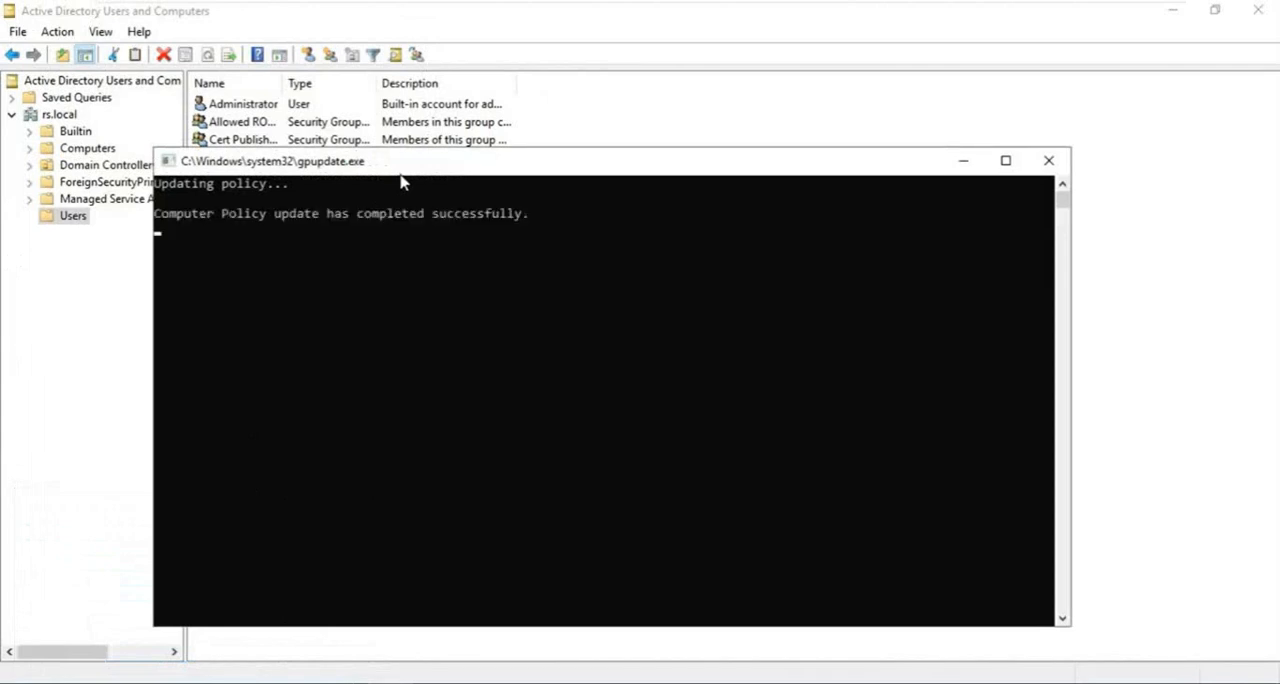
pyautogui.click(1046, 165)
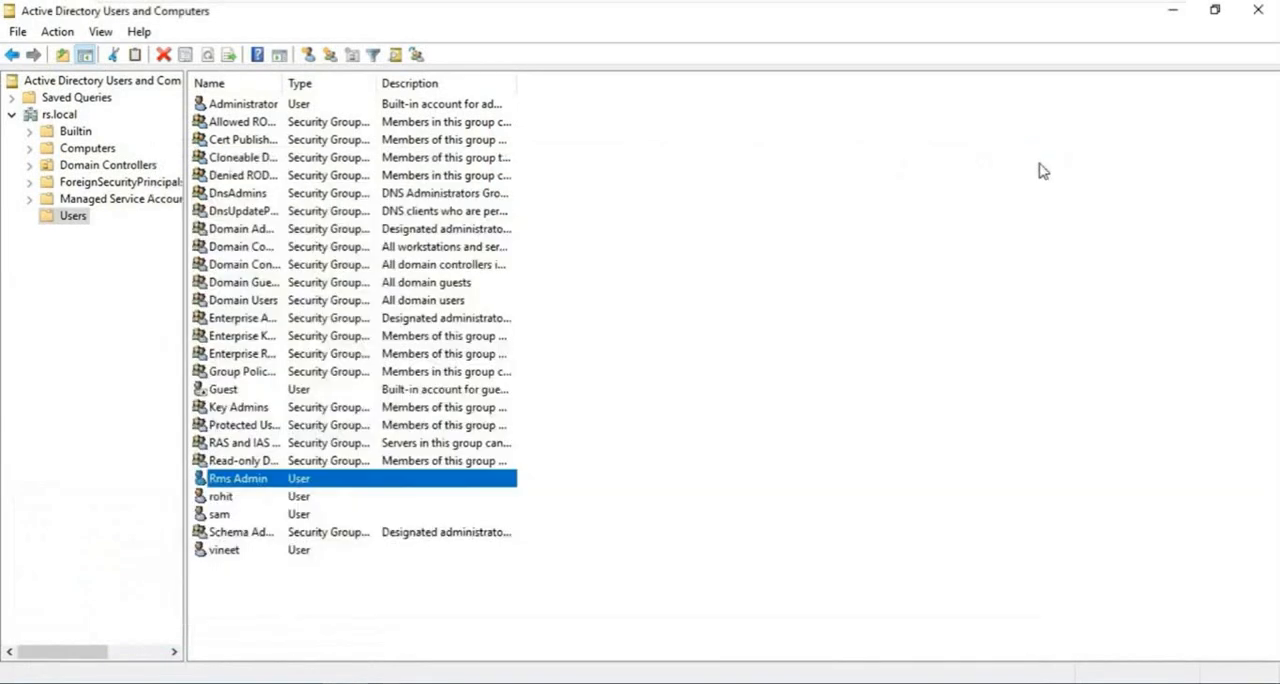
pyautogui.click(958, 218)
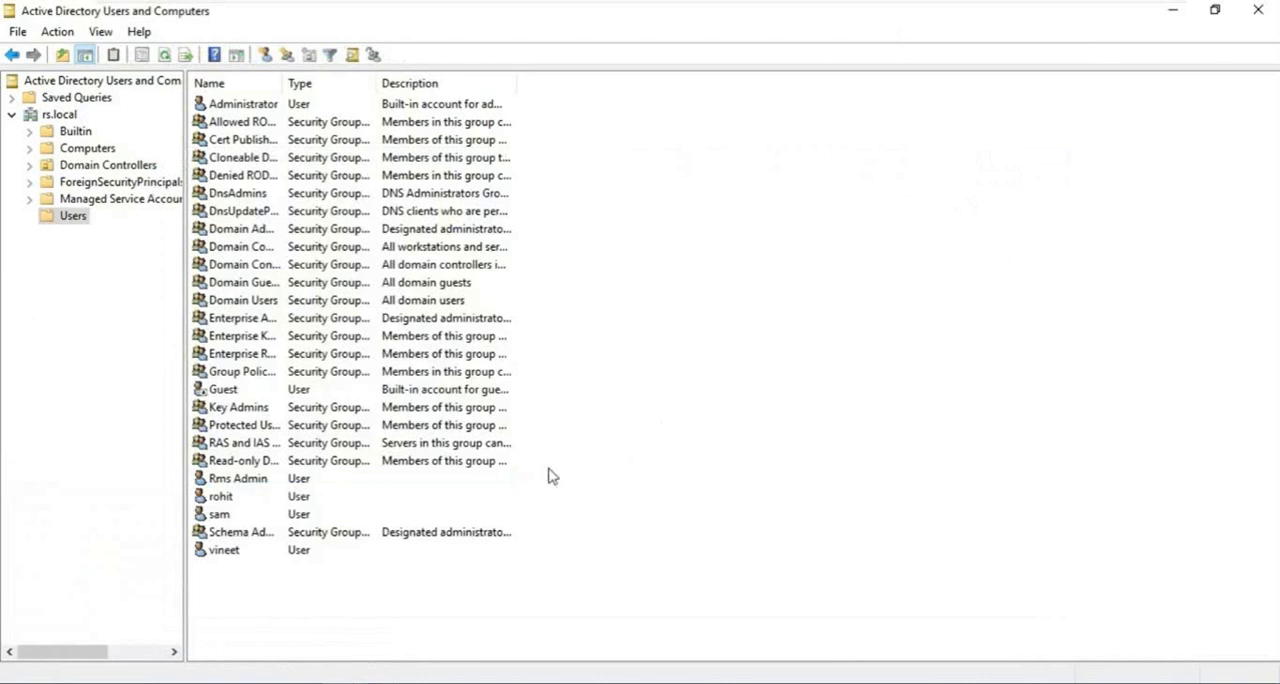
# - Switch to Server Manager and start adding roles with a role-based or feature-based installation on Server1.rs.local
pyautogui.click(200, 682)
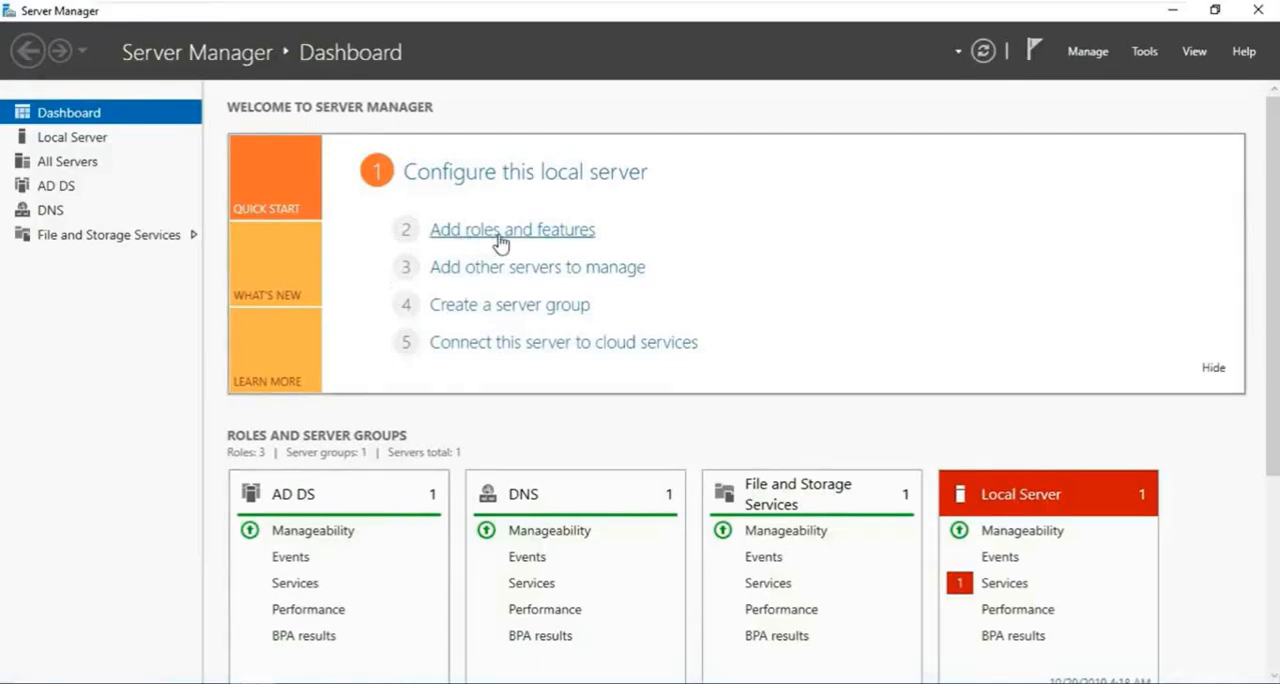
pyautogui.click(492, 243)
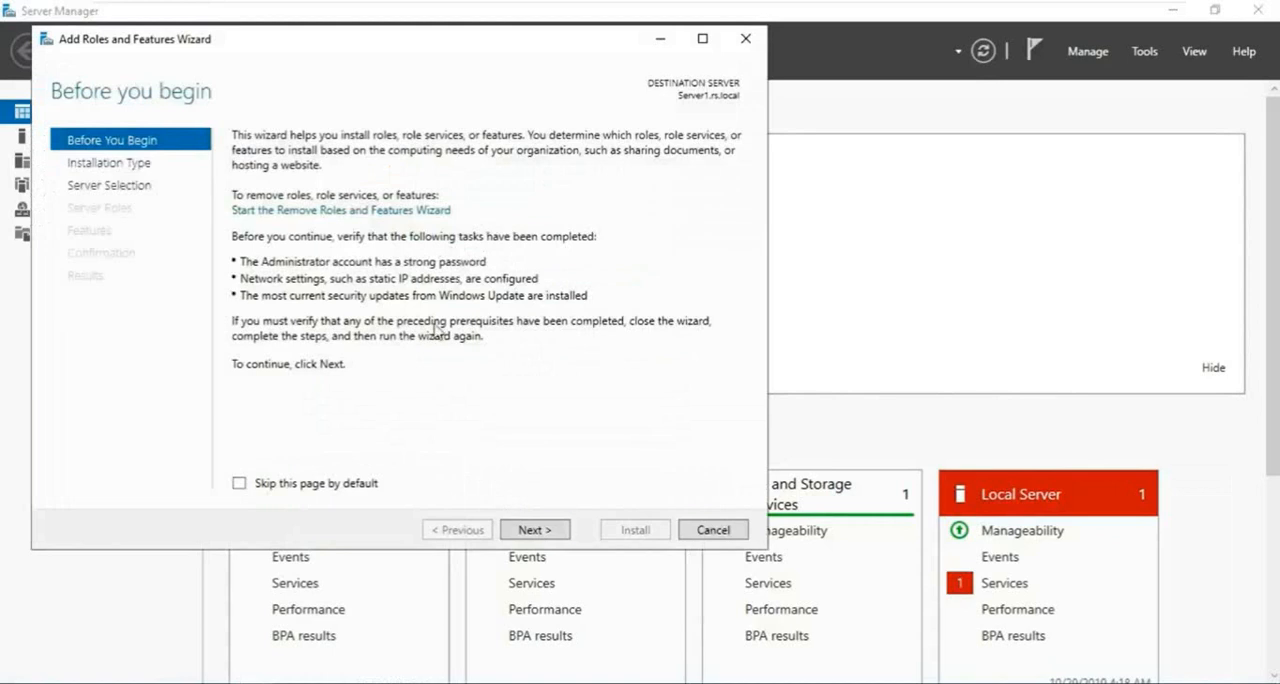
pyautogui.click(535, 531)
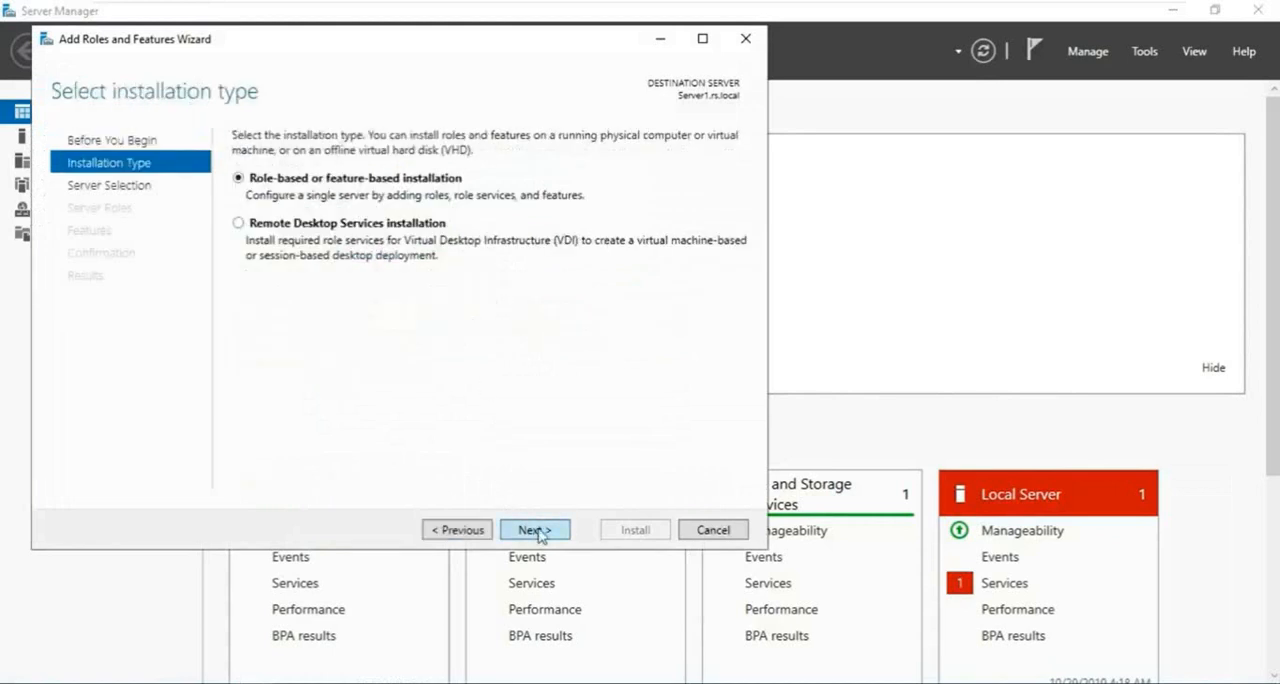
pyautogui.click(538, 532)
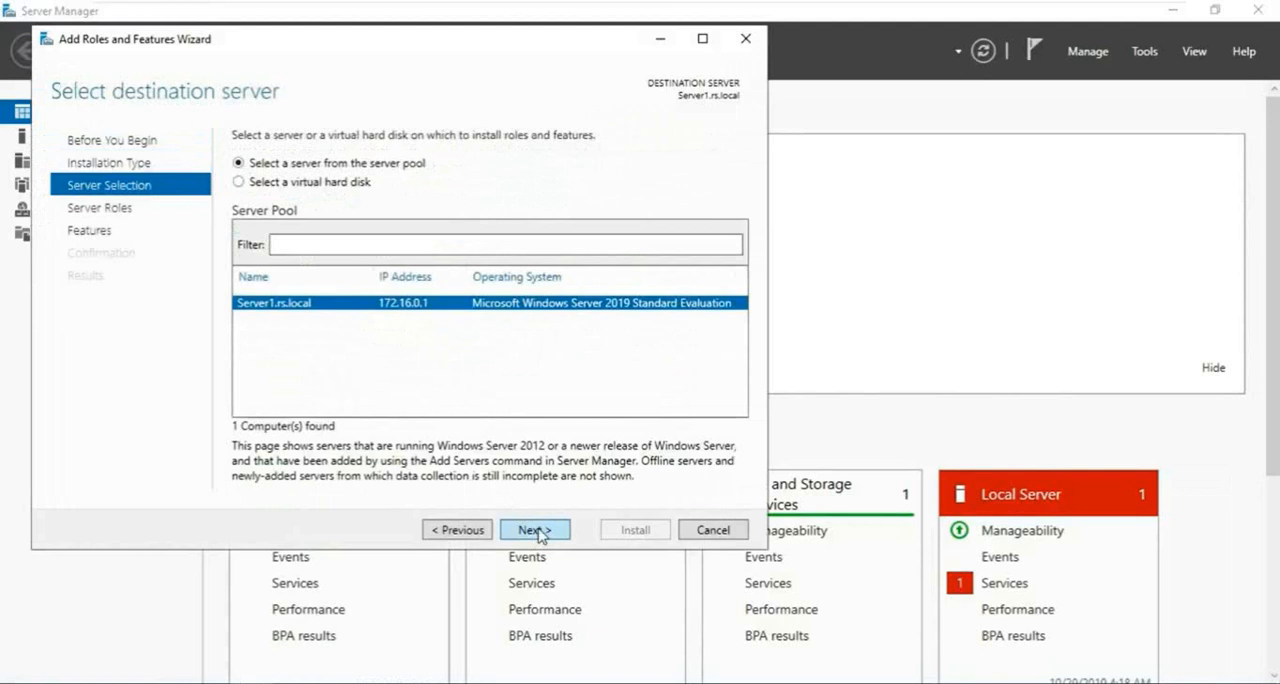
pyautogui.click(538, 531)
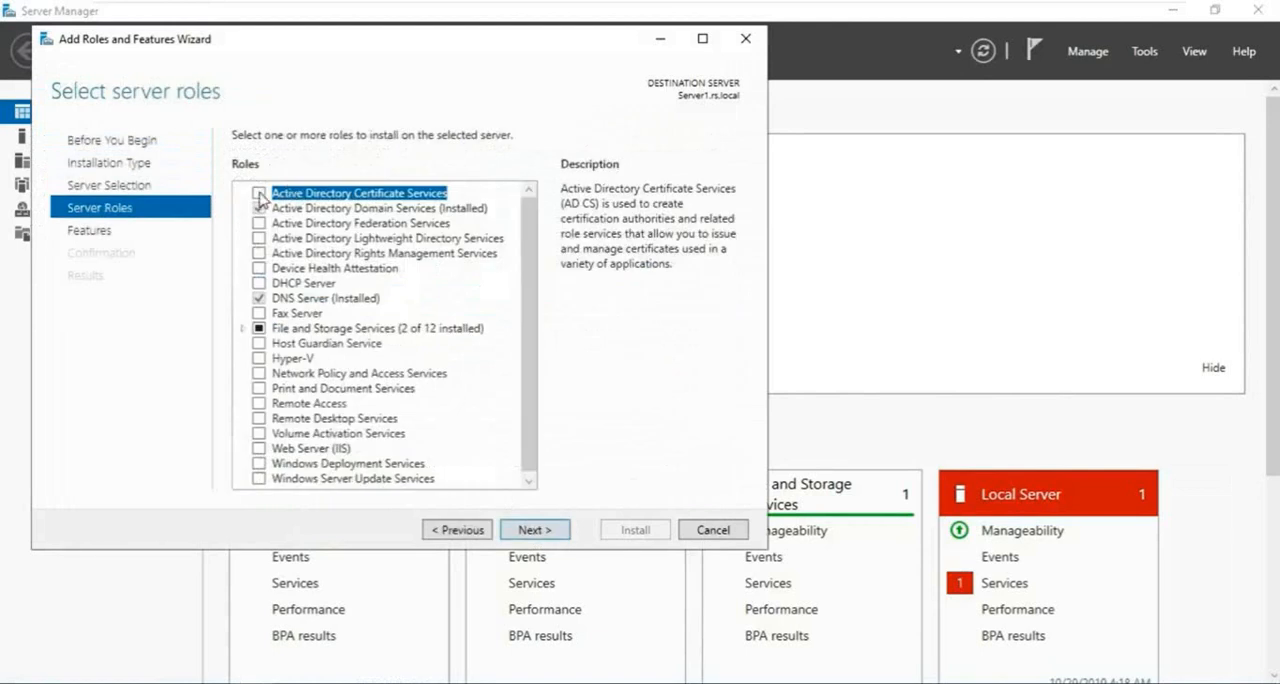
# - Select the Active Directory Certificate Services role with its required features, and proceed to its role services with the default features
pyautogui.click(259, 193)
pyautogui.click(457, 453)
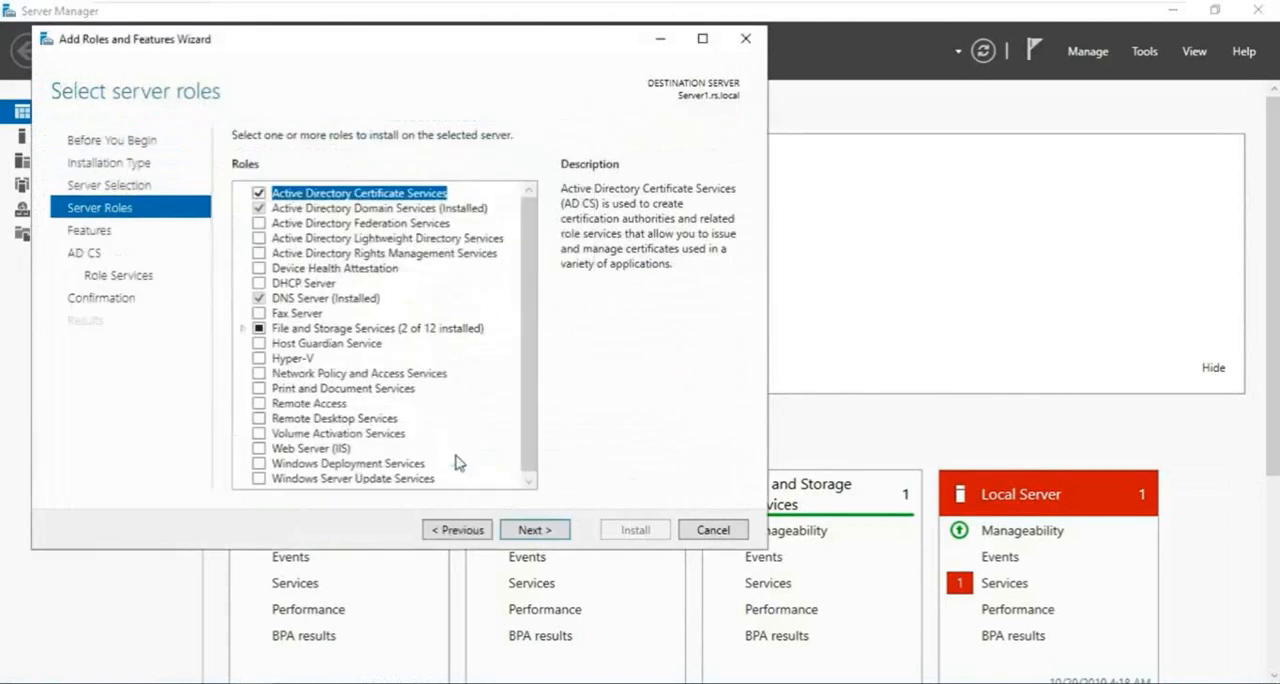
pyautogui.click(545, 532)
pyautogui.click(538, 538)
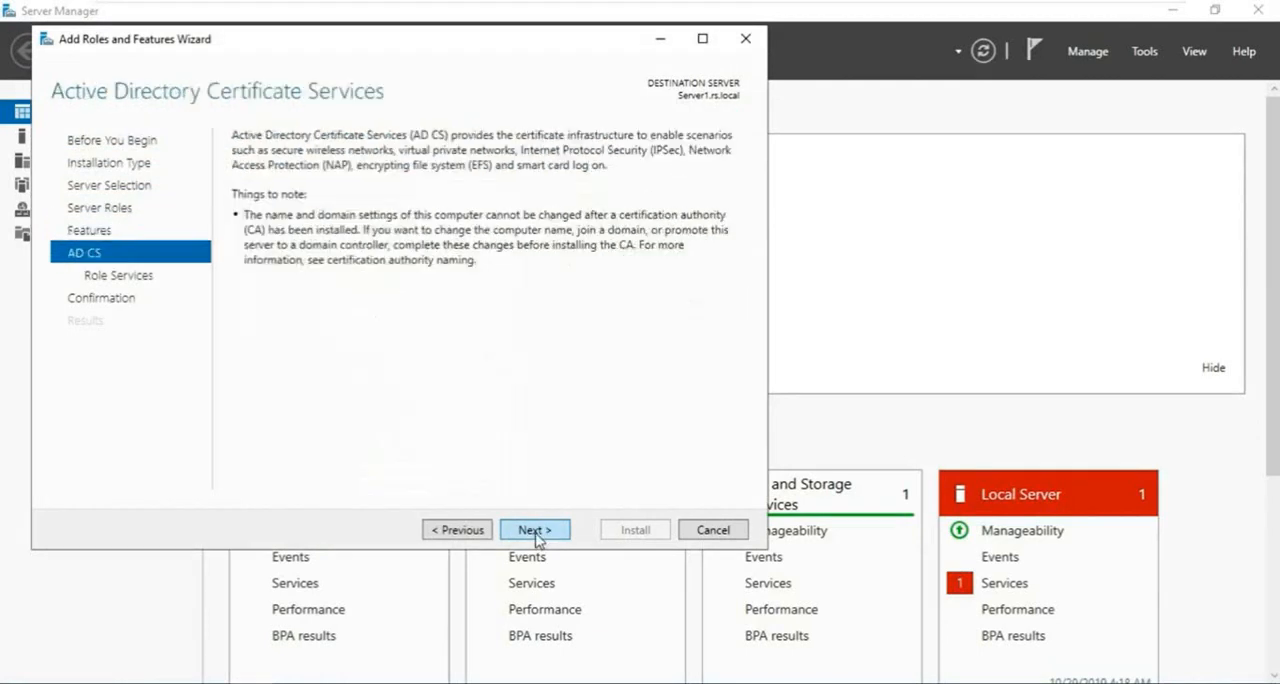
pyautogui.click(539, 540)
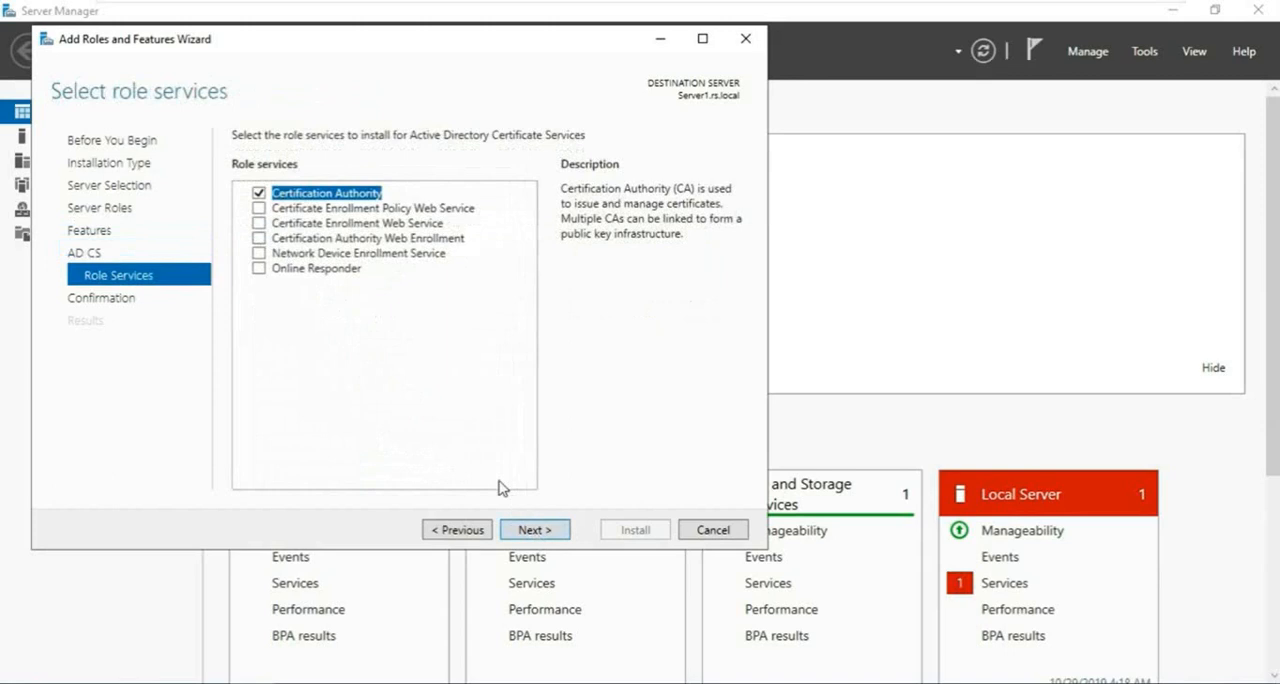
# - Add Certification Authority Web Enrollment with its required features alongside Certification Authority, and accept the default Web Server (IIS) role services
pyautogui.click(259, 238)
pyautogui.click(452, 455)
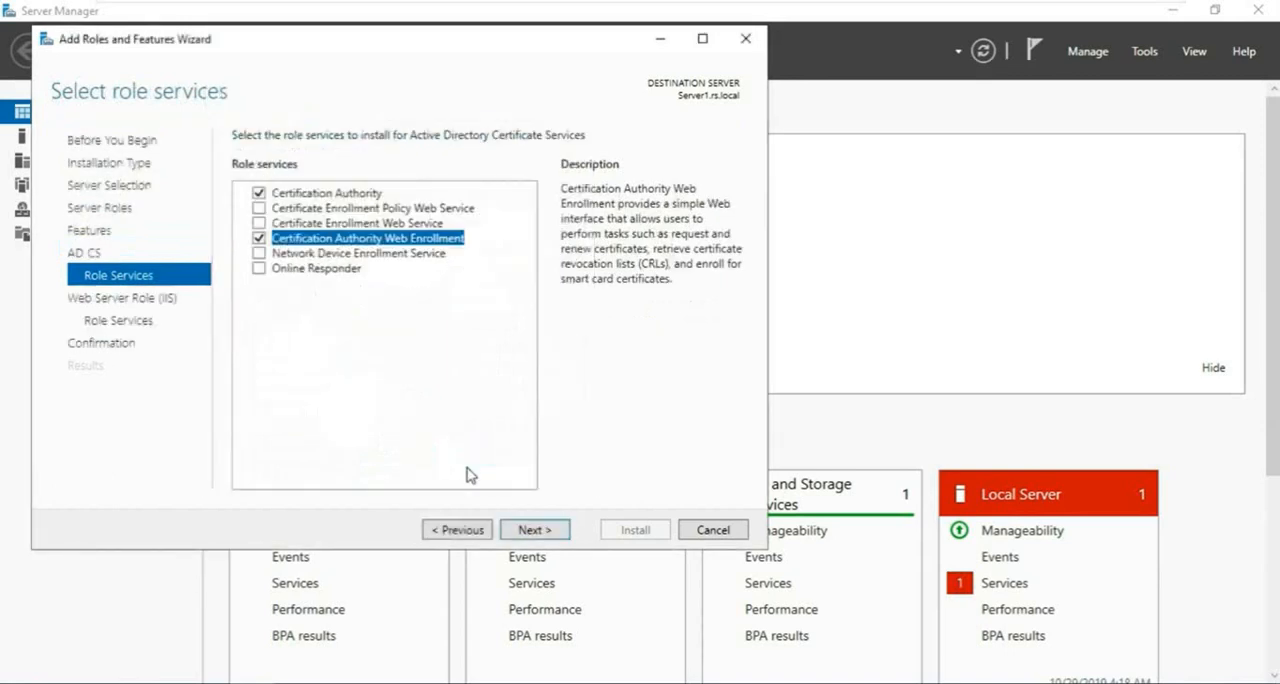
pyautogui.click(538, 532)
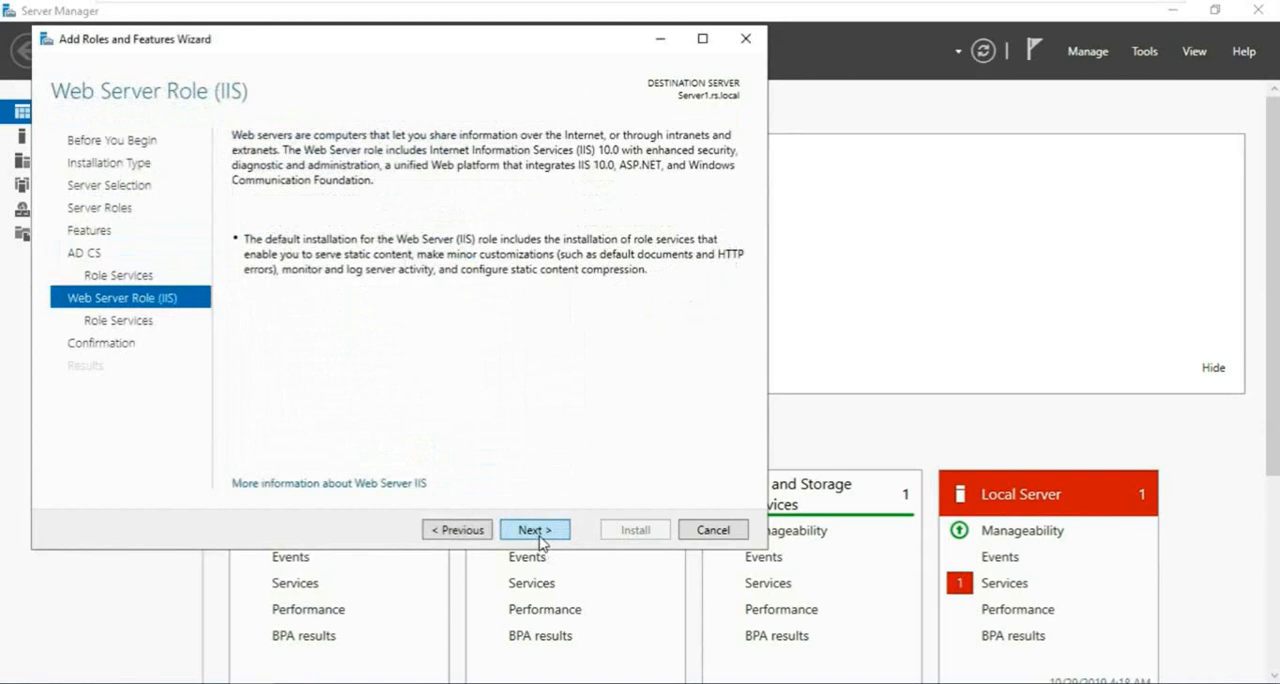
pyautogui.click(540, 540)
pyautogui.click(537, 531)
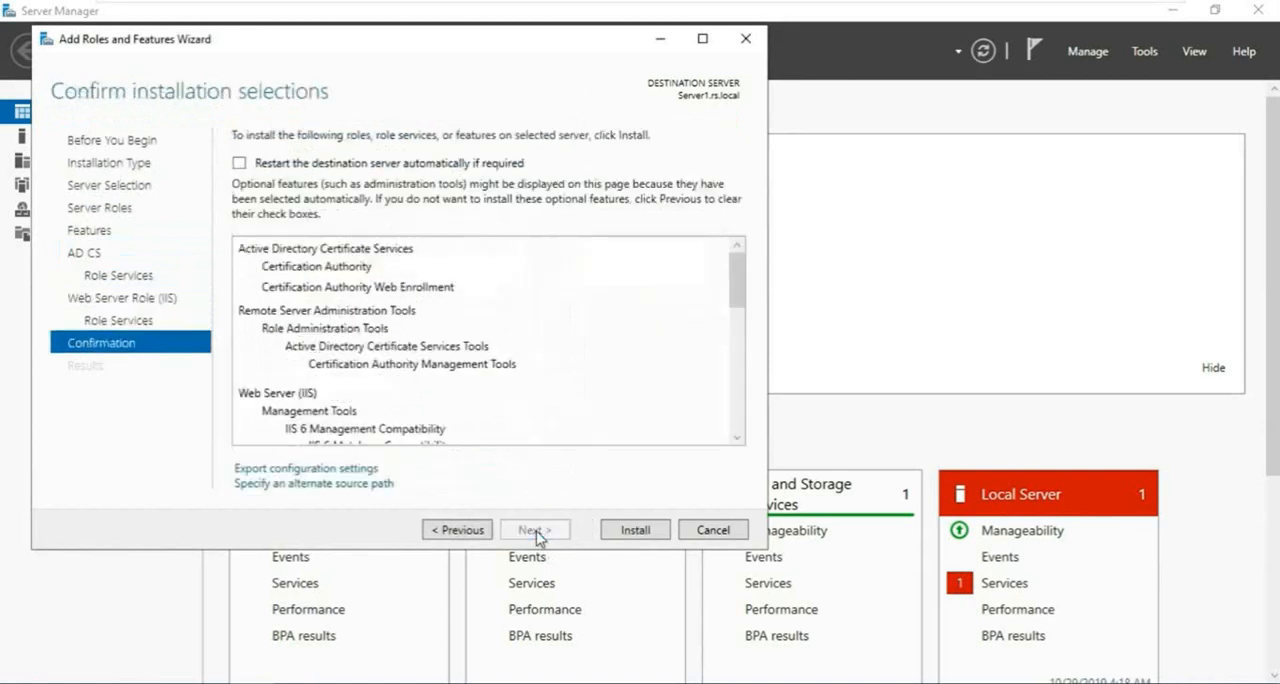
# - Allow automatic restart of the destination server and install the selected roles and features
pyautogui.click(239, 163)
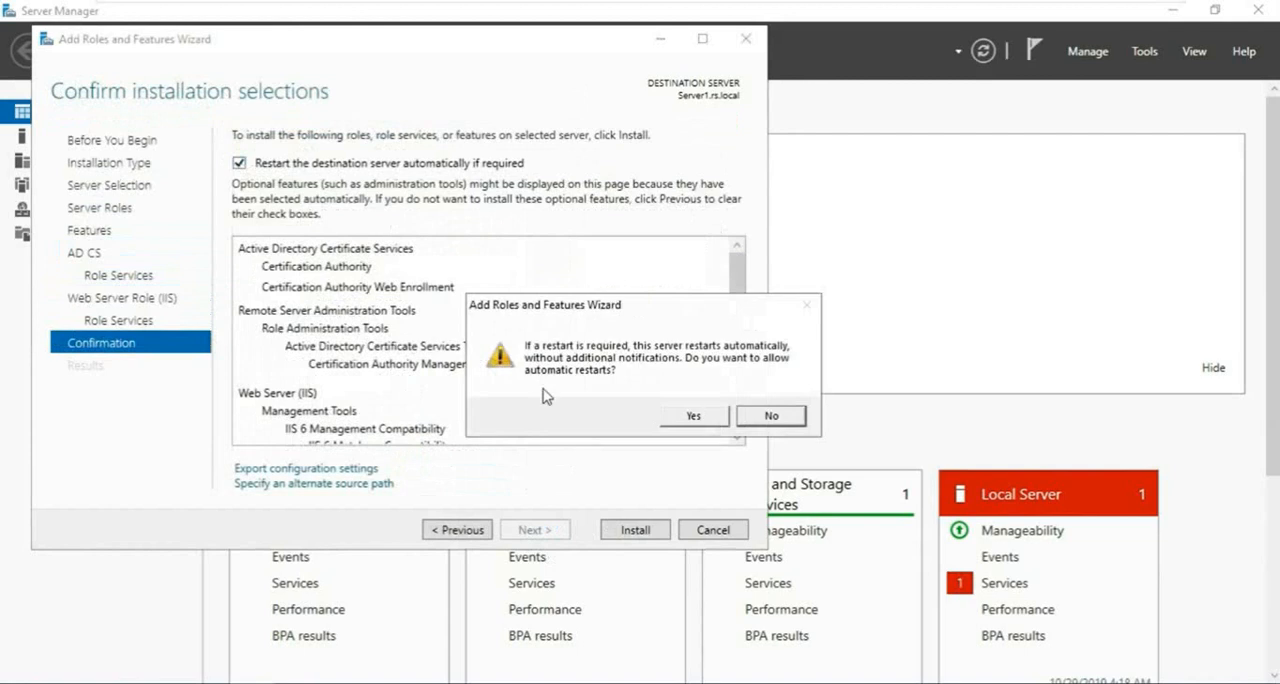
pyautogui.click(678, 418)
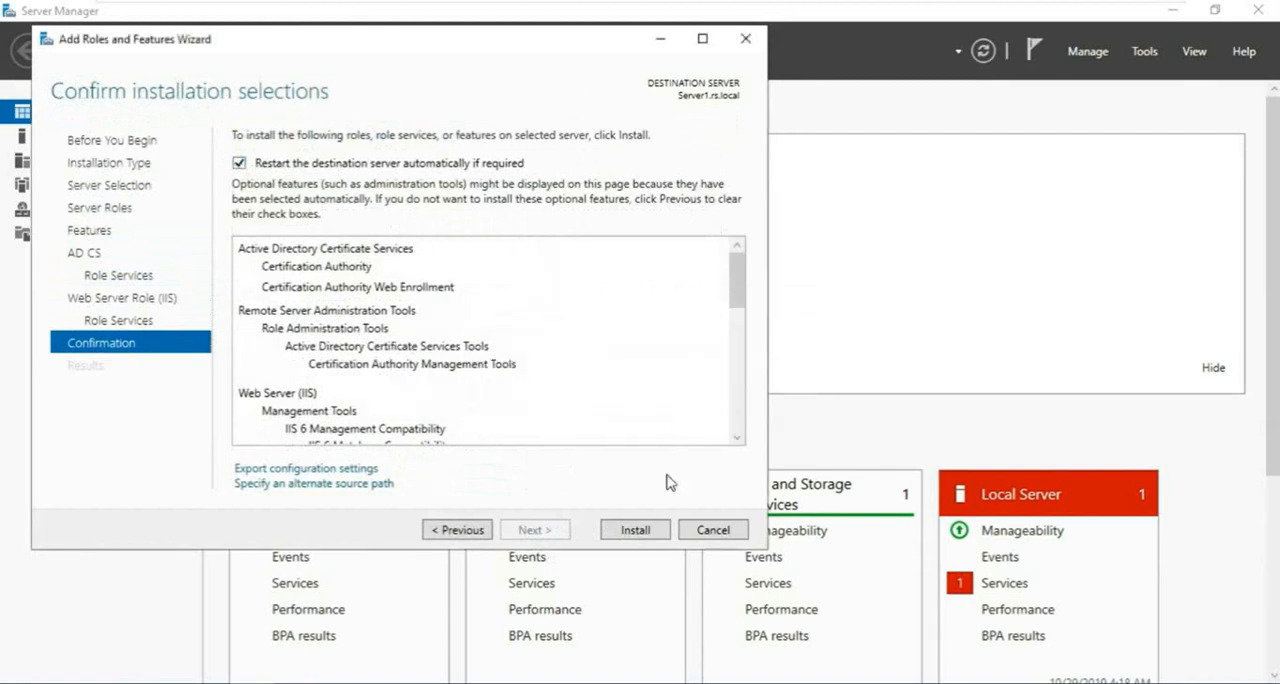
pyautogui.click(637, 531)
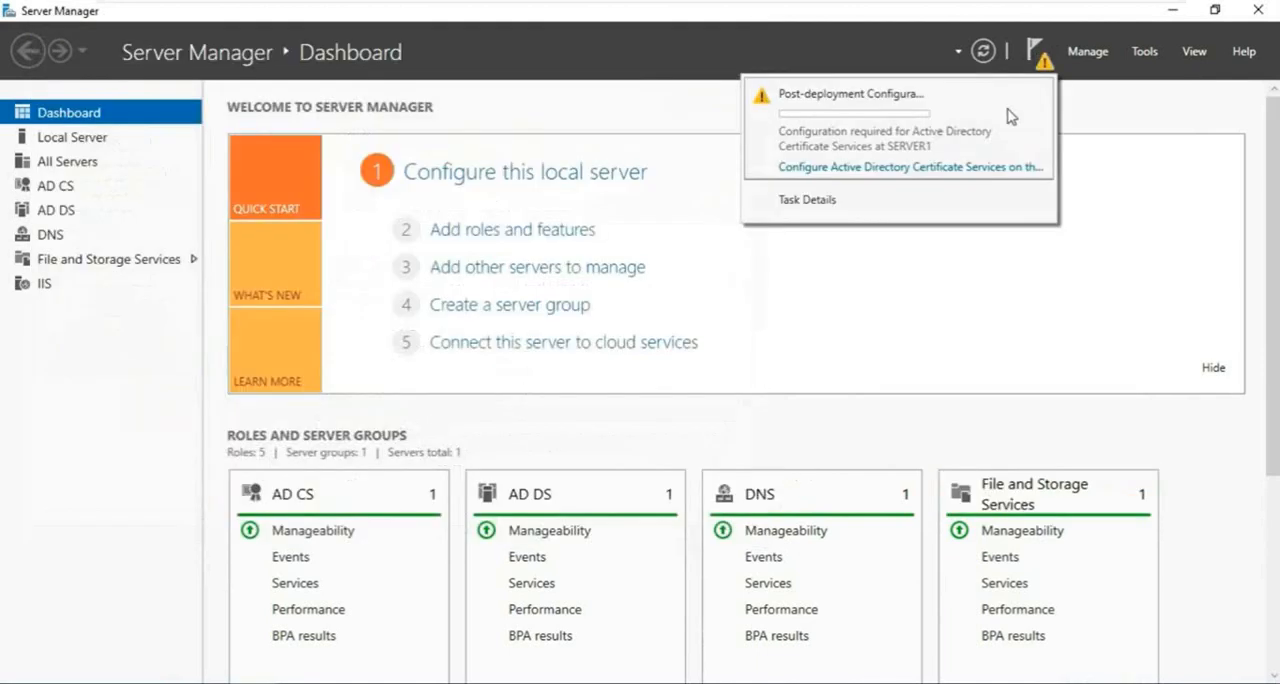
# - Start the AD CS post-deployment configuration with the existing credentials, and choose Certification Authority and Certification Authority Web Enrollment as role services
pyautogui.click(789, 172)
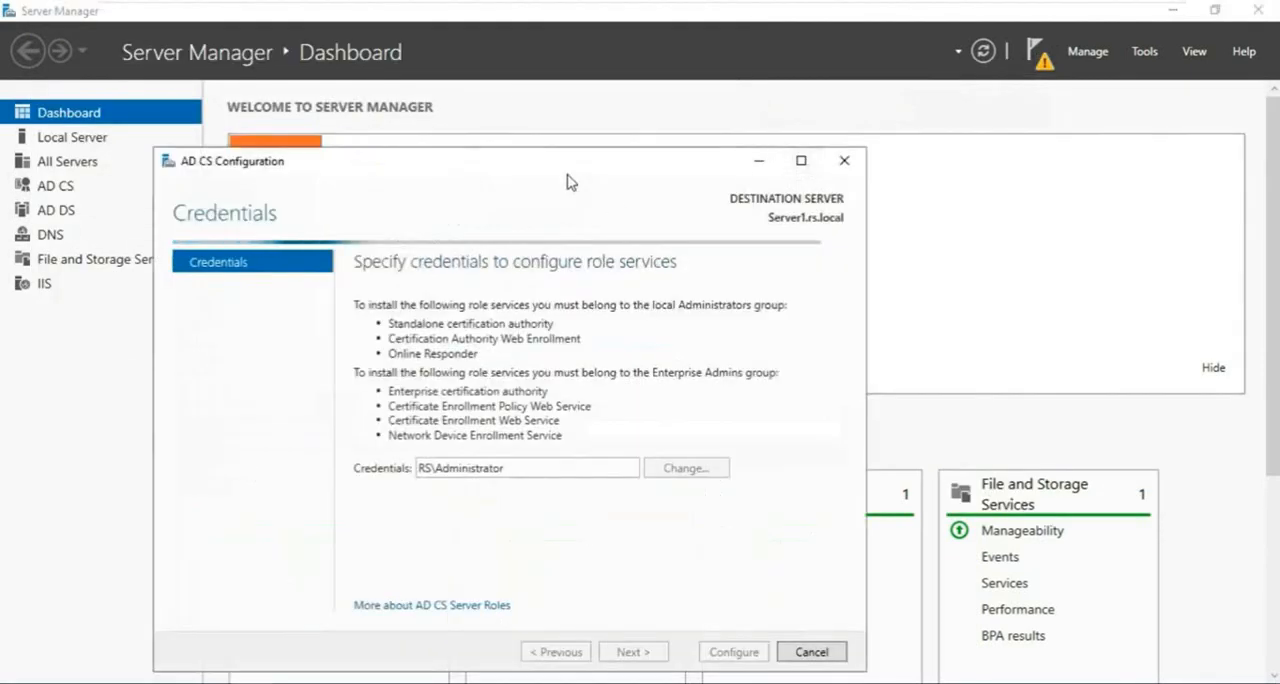
pyautogui.moveTo(549, 168); pyautogui.dragTo(688, 71)
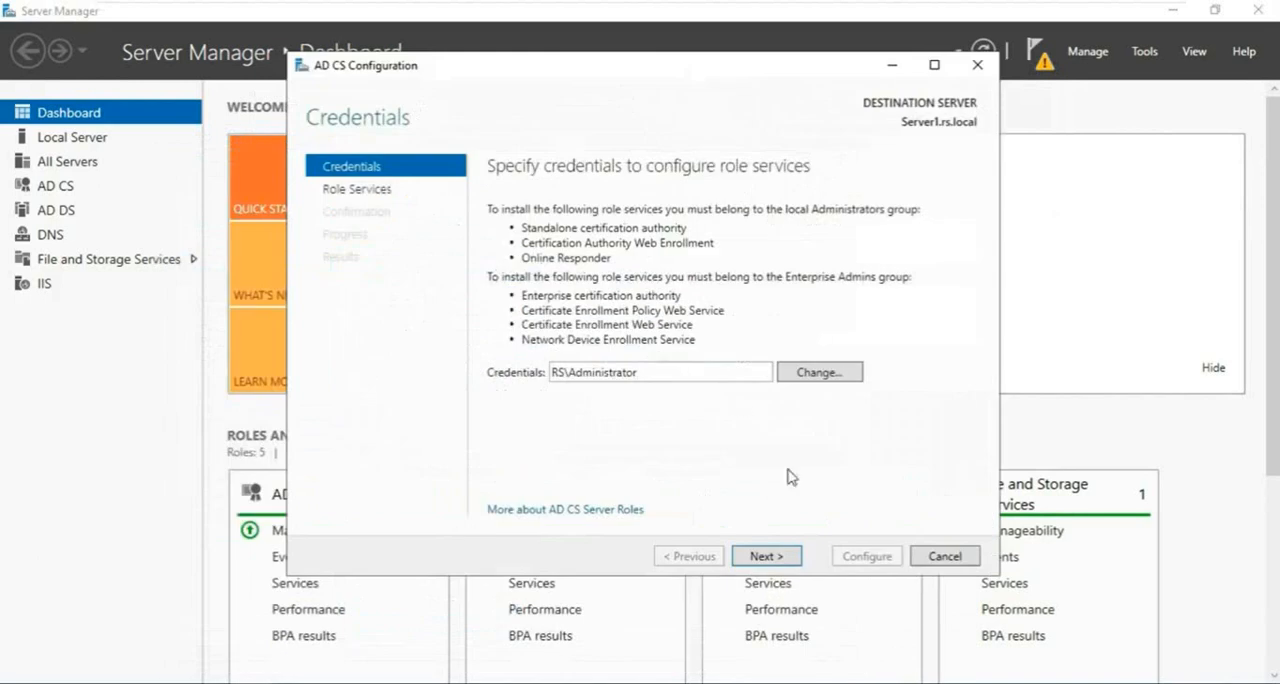
pyautogui.click(770, 558)
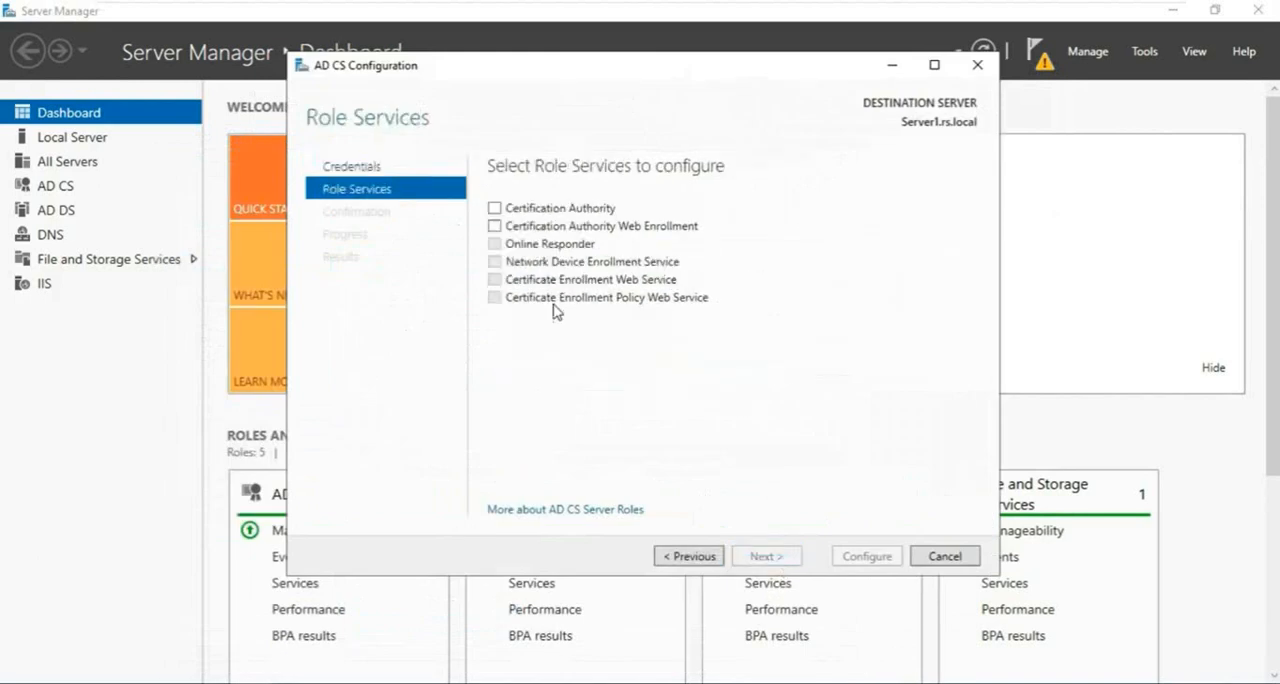
pyautogui.click(494, 208)
pyautogui.click(494, 226)
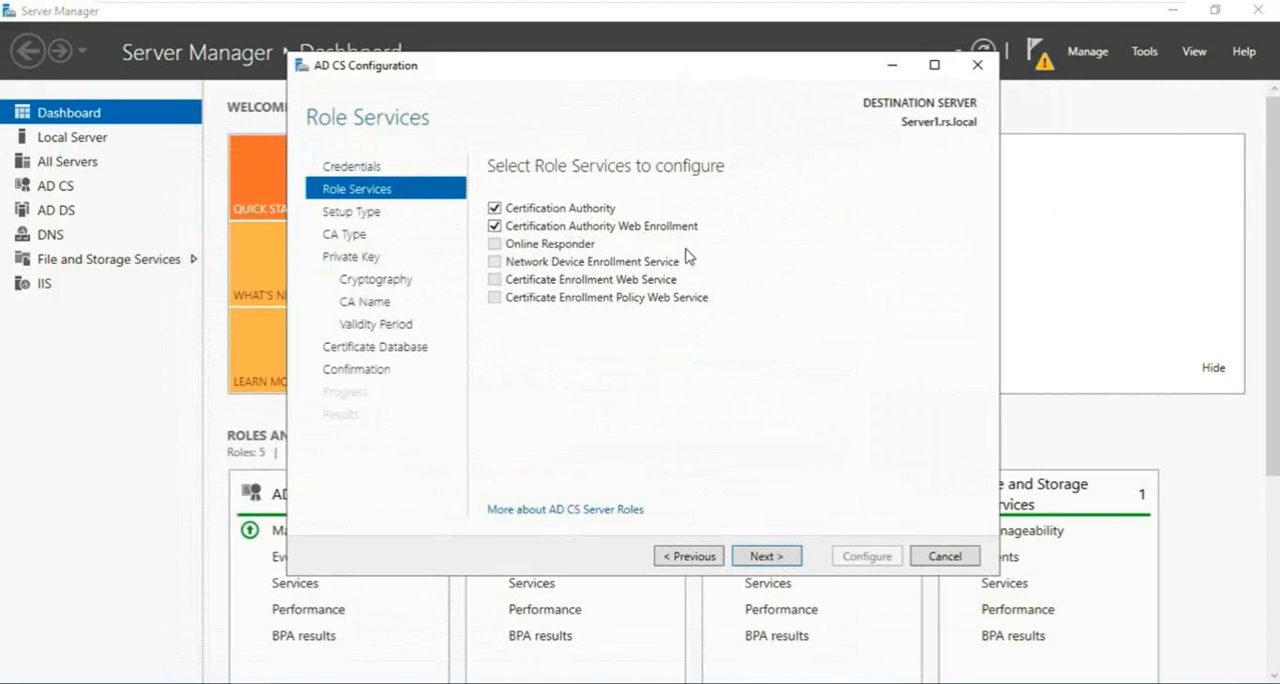
pyautogui.click(765, 557)
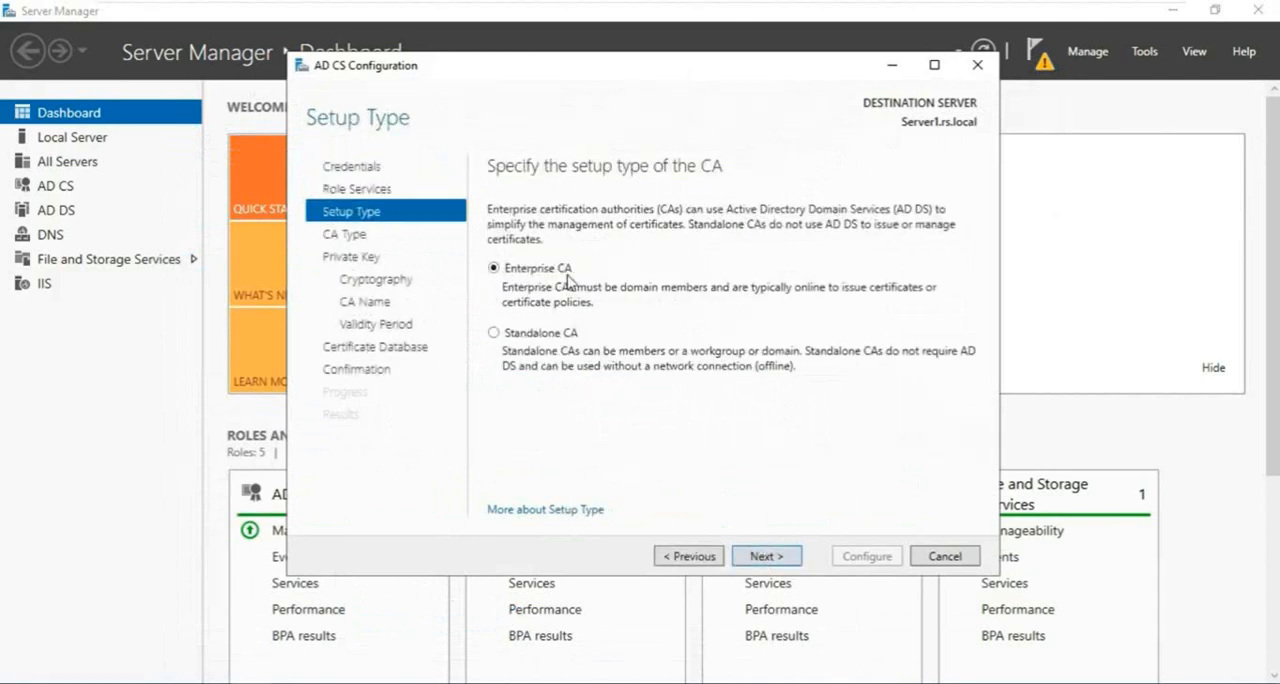
# - Set up an Enterprise Root CA with a new private key, keeping the RSA Microsoft Software Key Storage Provider, 2048-bit key length and SHA256
pyautogui.click(752, 555)
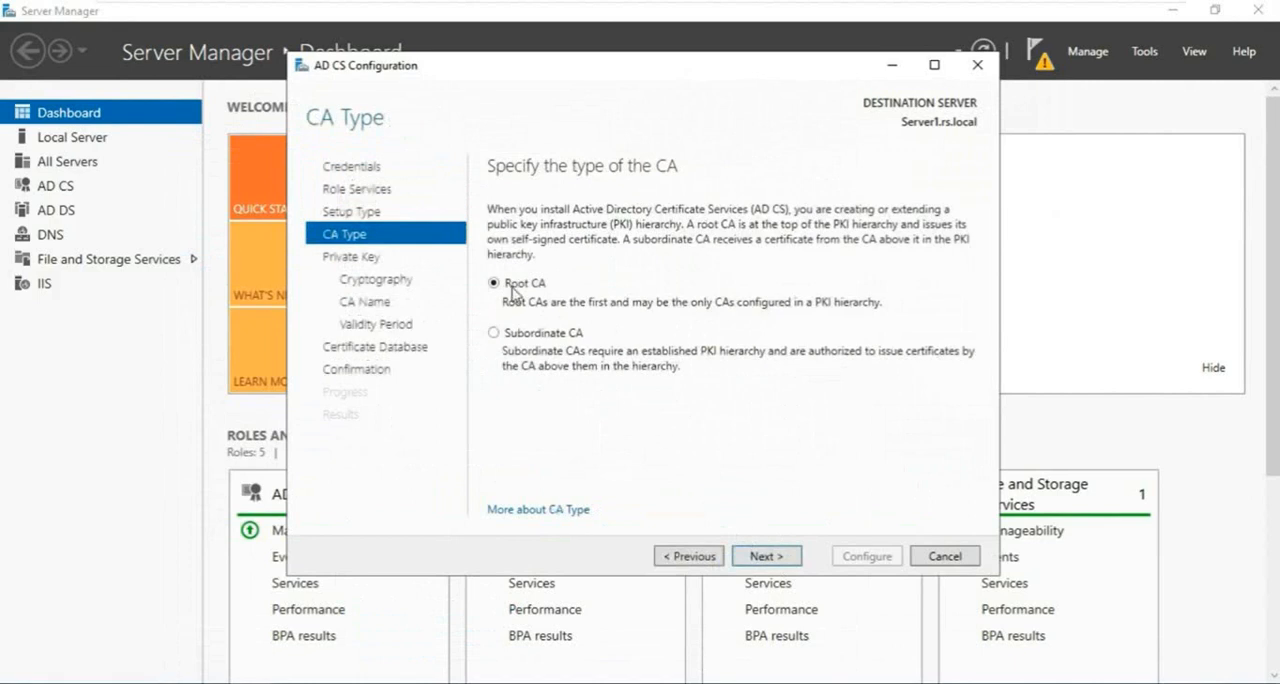
pyautogui.click(768, 557)
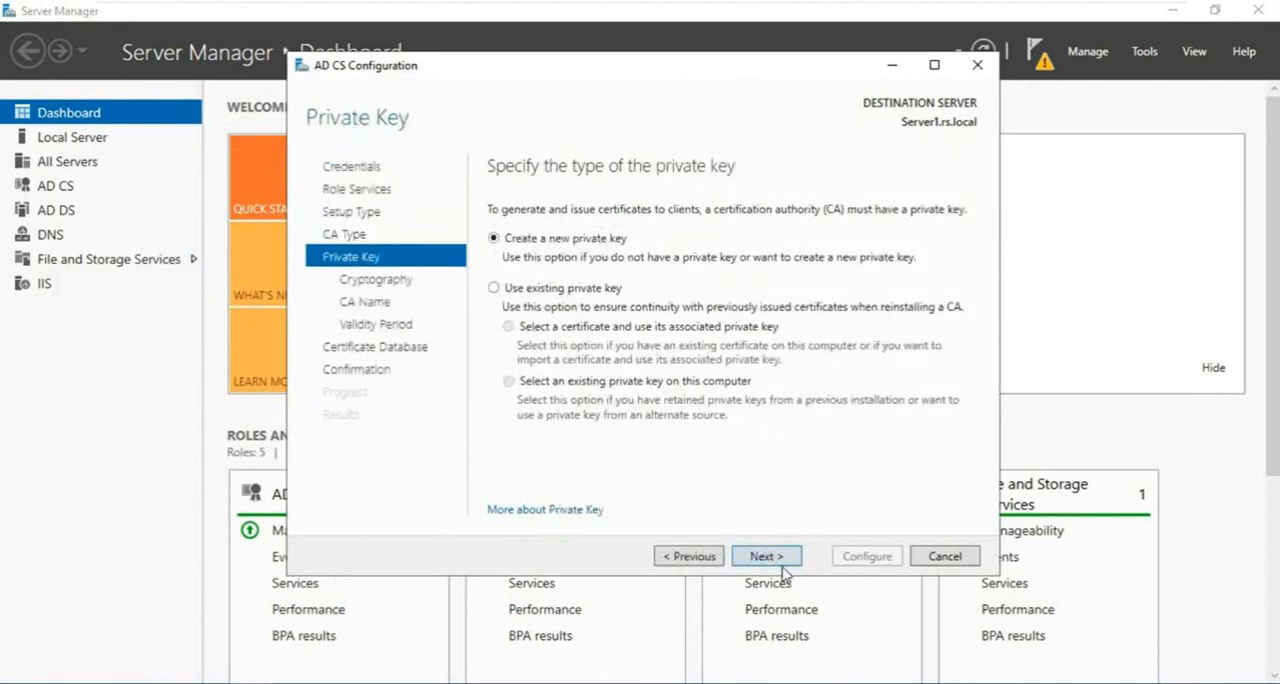
pyautogui.click(777, 558)
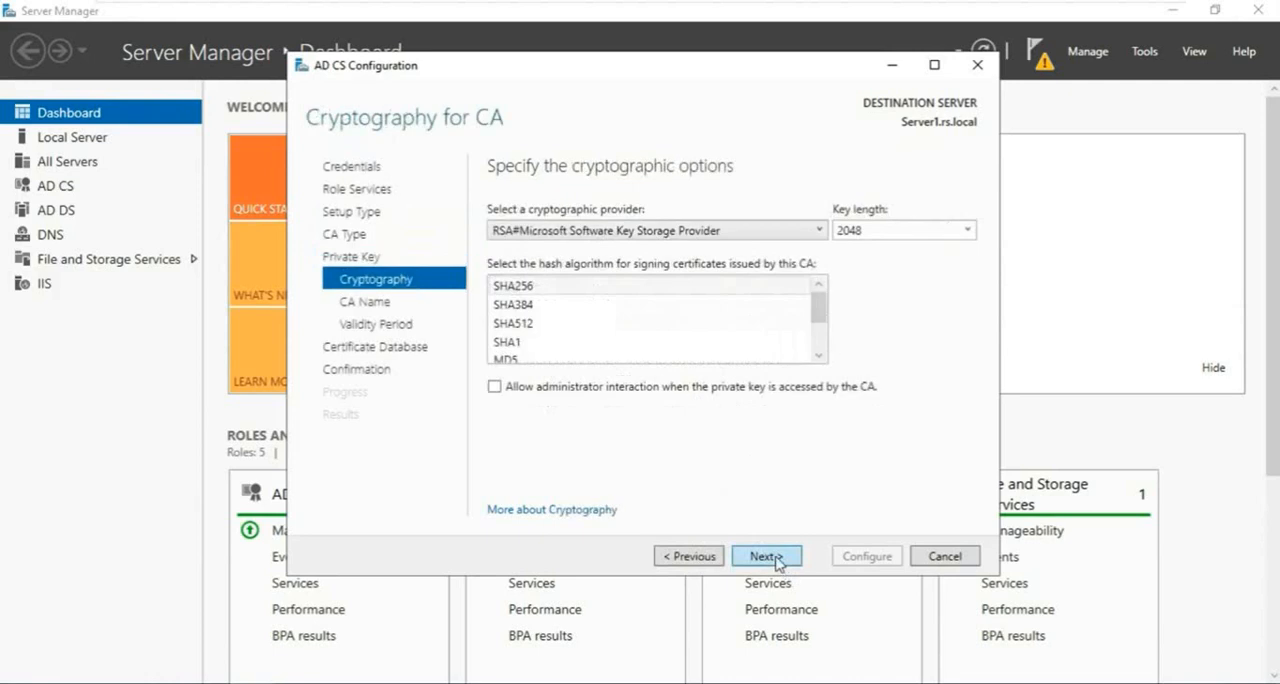
pyautogui.click(766, 557)
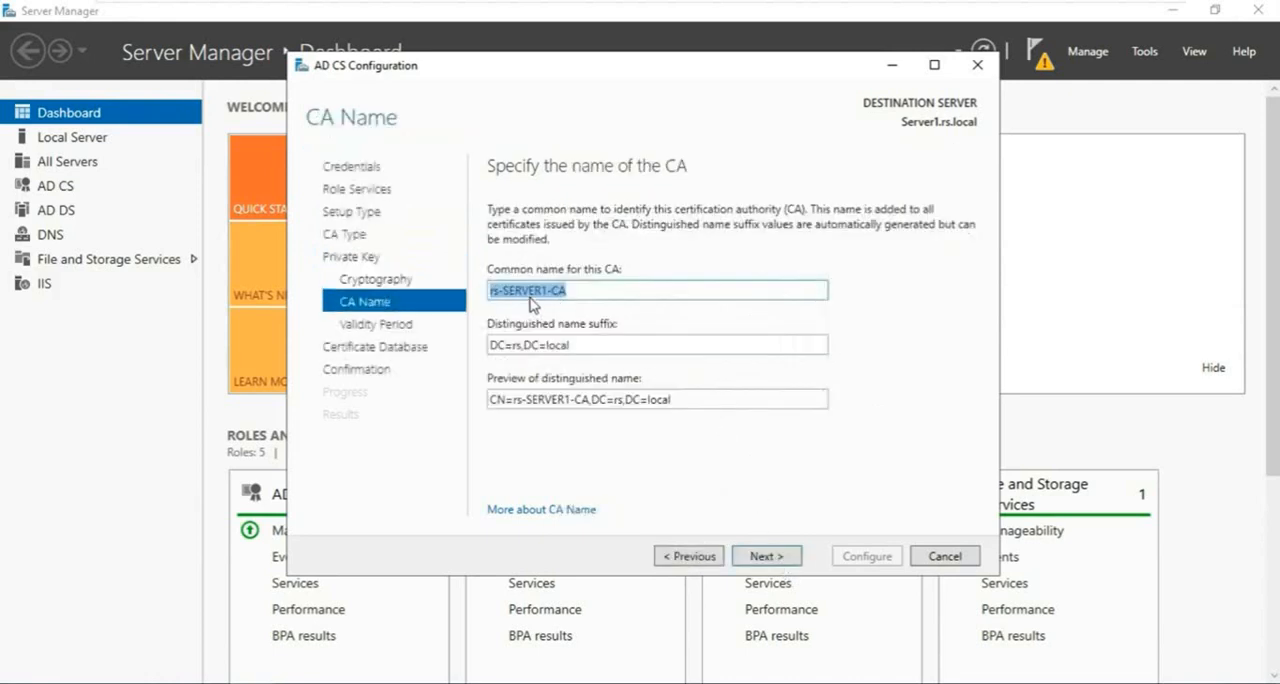
# - Shorten the CA's common name to SERVER1-CA by removing the domain prefix, and continue to the validity period
pyautogui.click(506, 290)
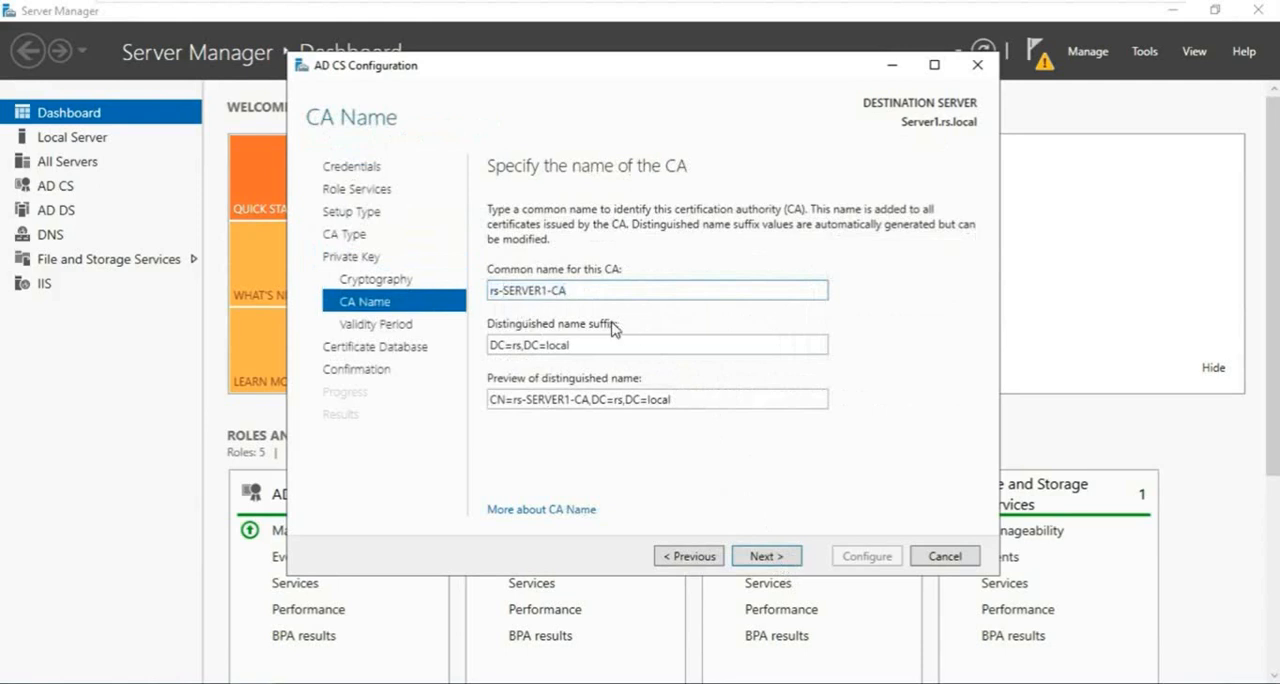
pyautogui.press('BackSpace')
pyautogui.press('BackSpace')
pyautogui.press('BackSpace')
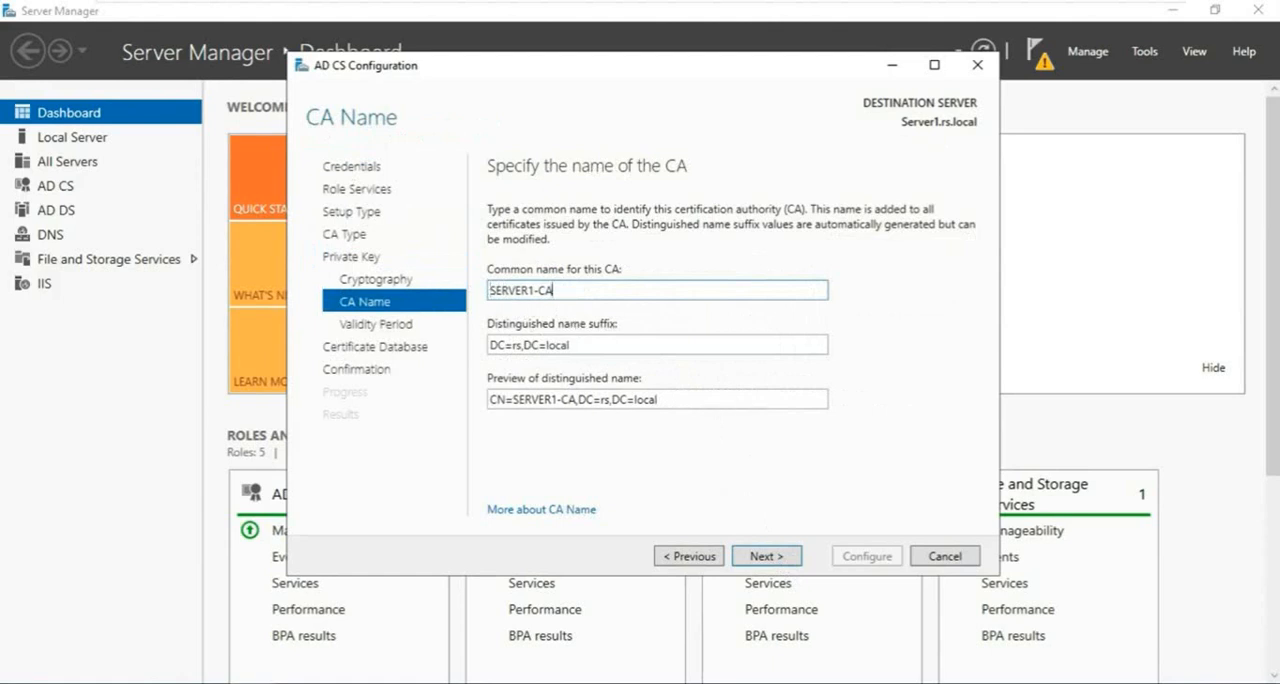
pyautogui.click(780, 562)
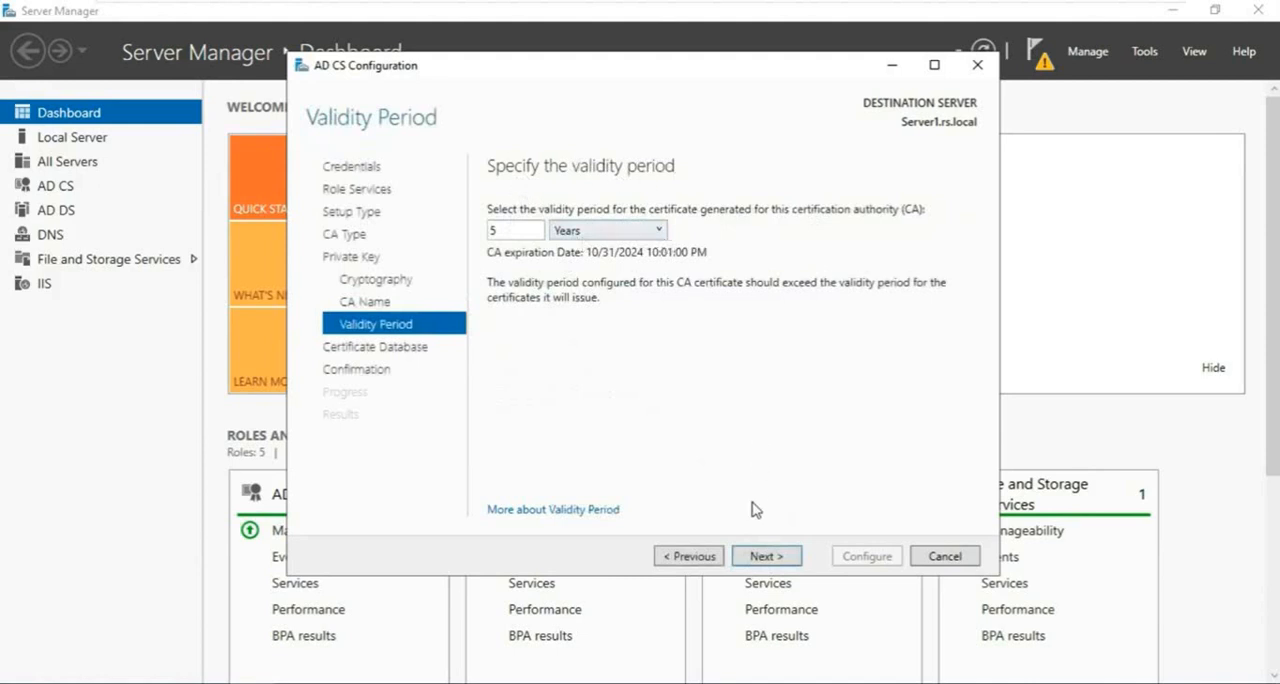
# - Accept the 5-year validity period and default certificate database locations, apply the AD CS configuration, and close the wizard
pyautogui.click(757, 559)
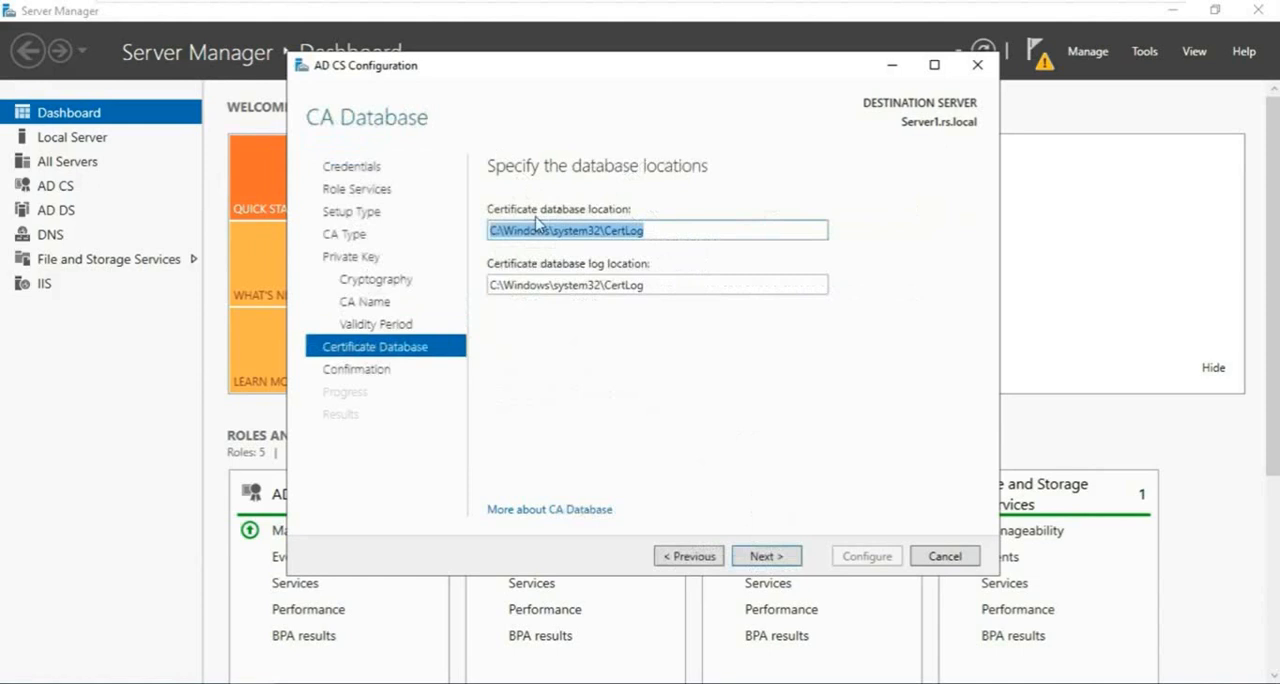
pyautogui.click(762, 558)
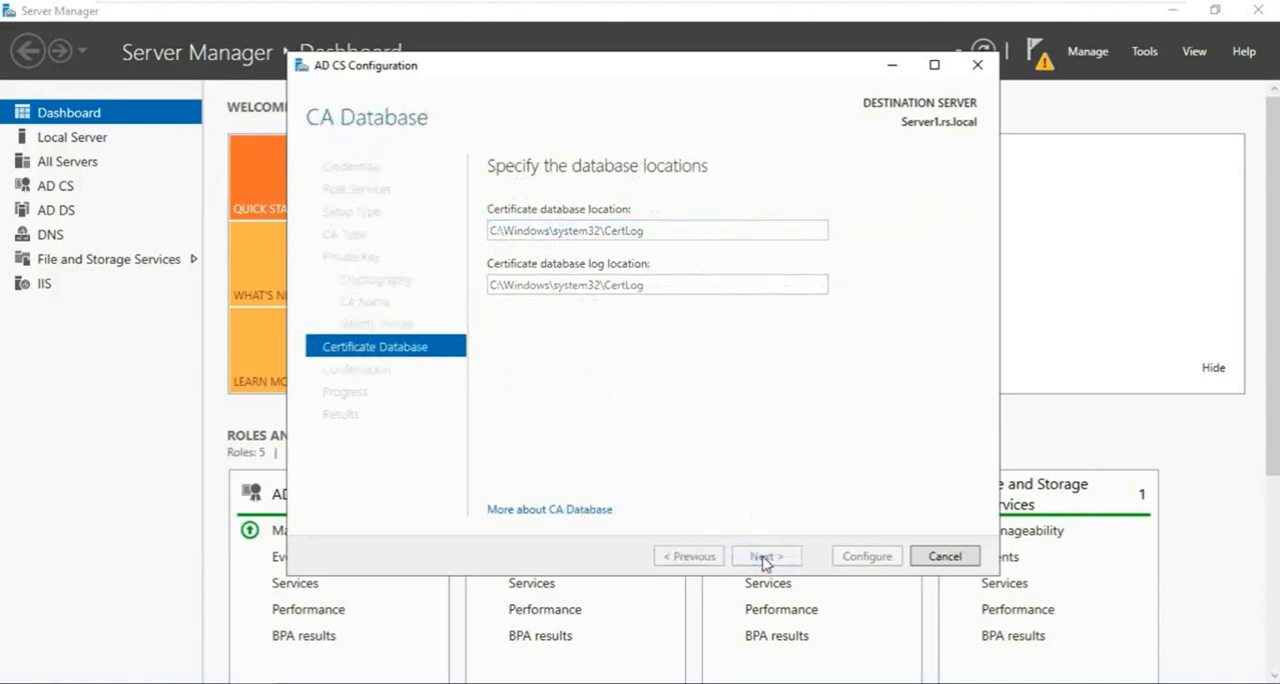
pyautogui.click(845, 556)
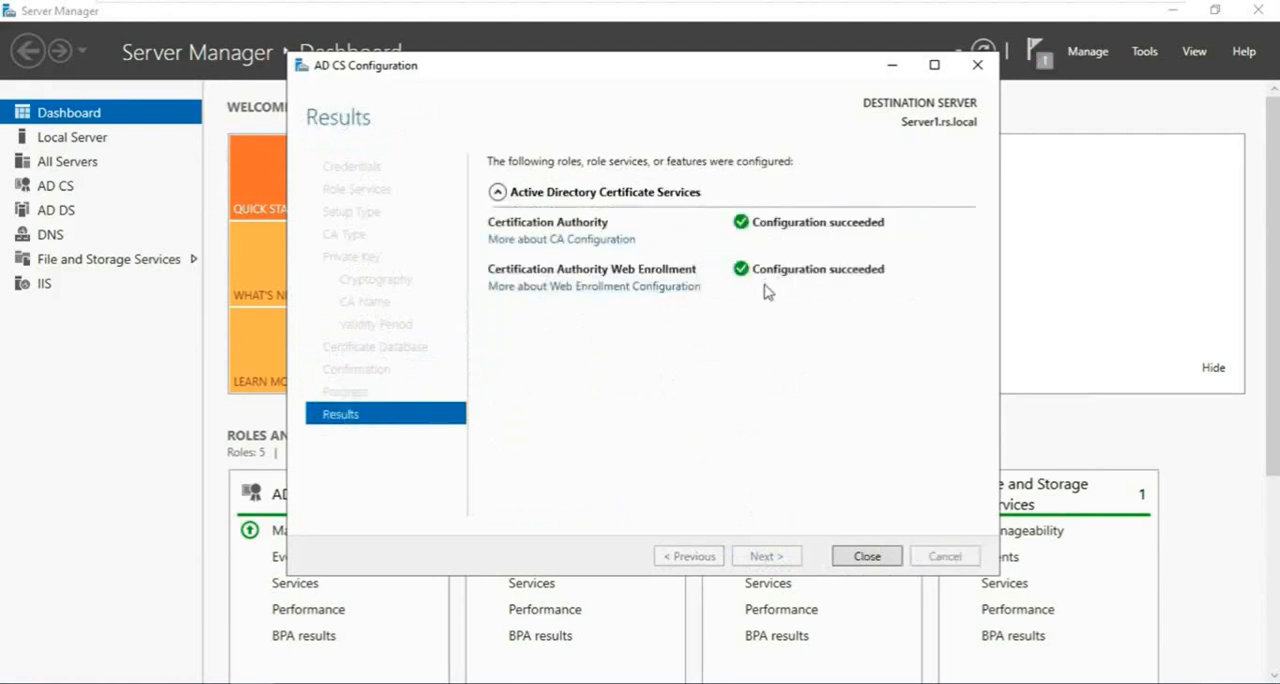
pyautogui.click(862, 555)
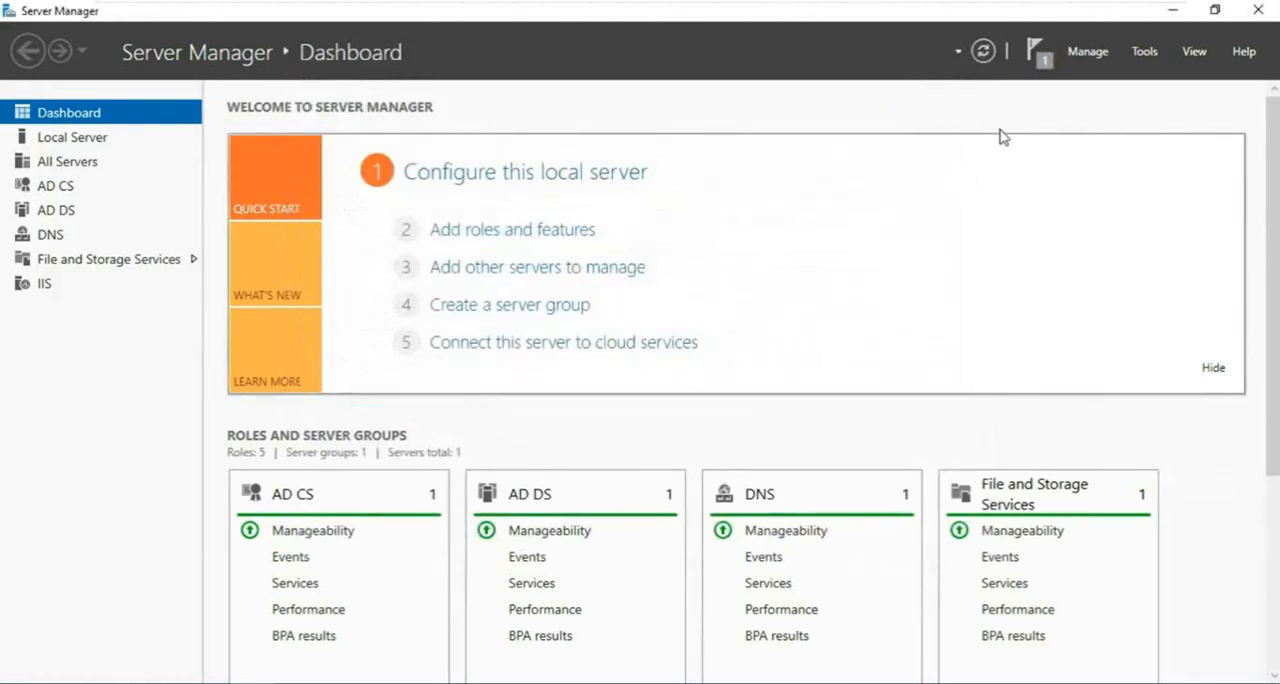
# - Switch to Internet Information Services (IIS) Manager and open Server Certificates for the WIN-1 server
pyautogui.click(1145, 55)
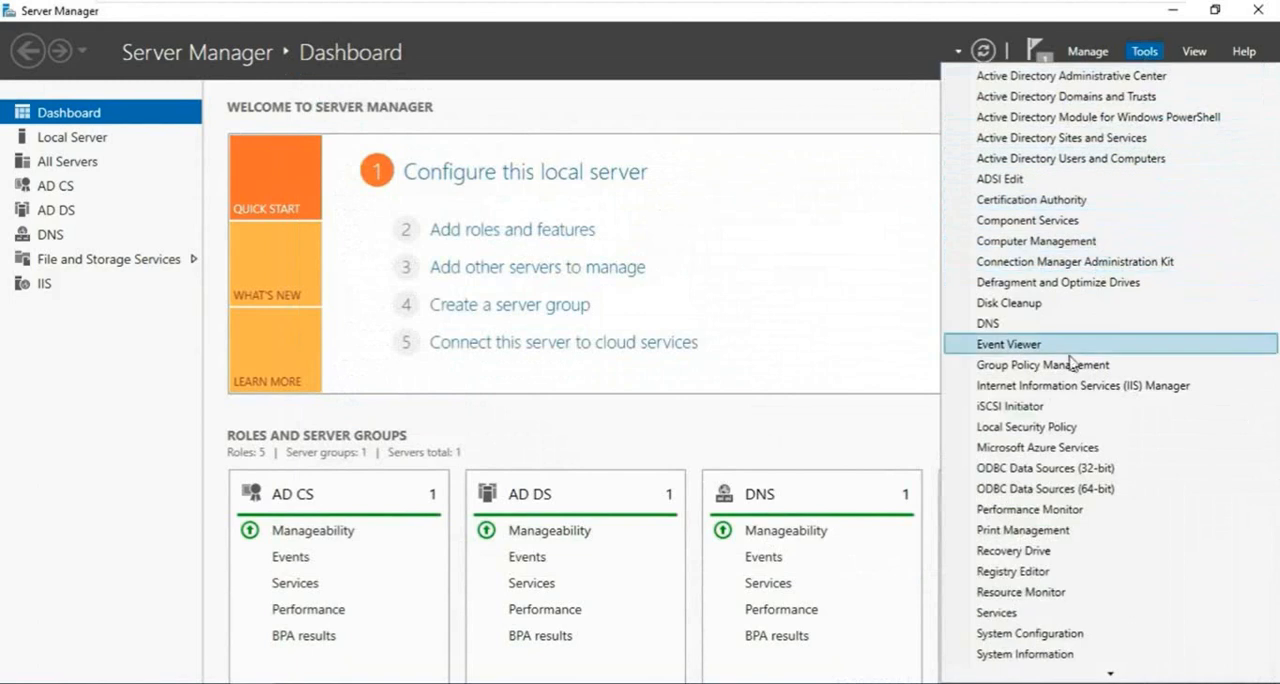
pyautogui.click(1148, 386)
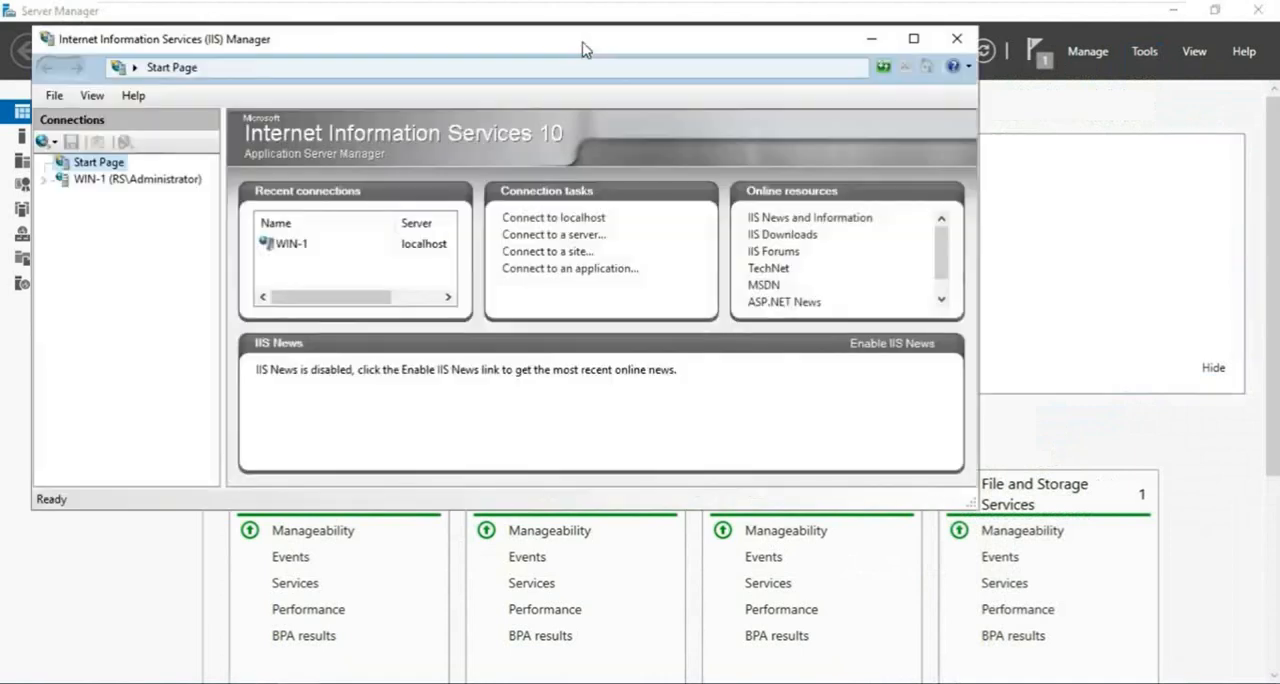
pyautogui.moveTo(572, 49); pyautogui.dragTo(732, 51)
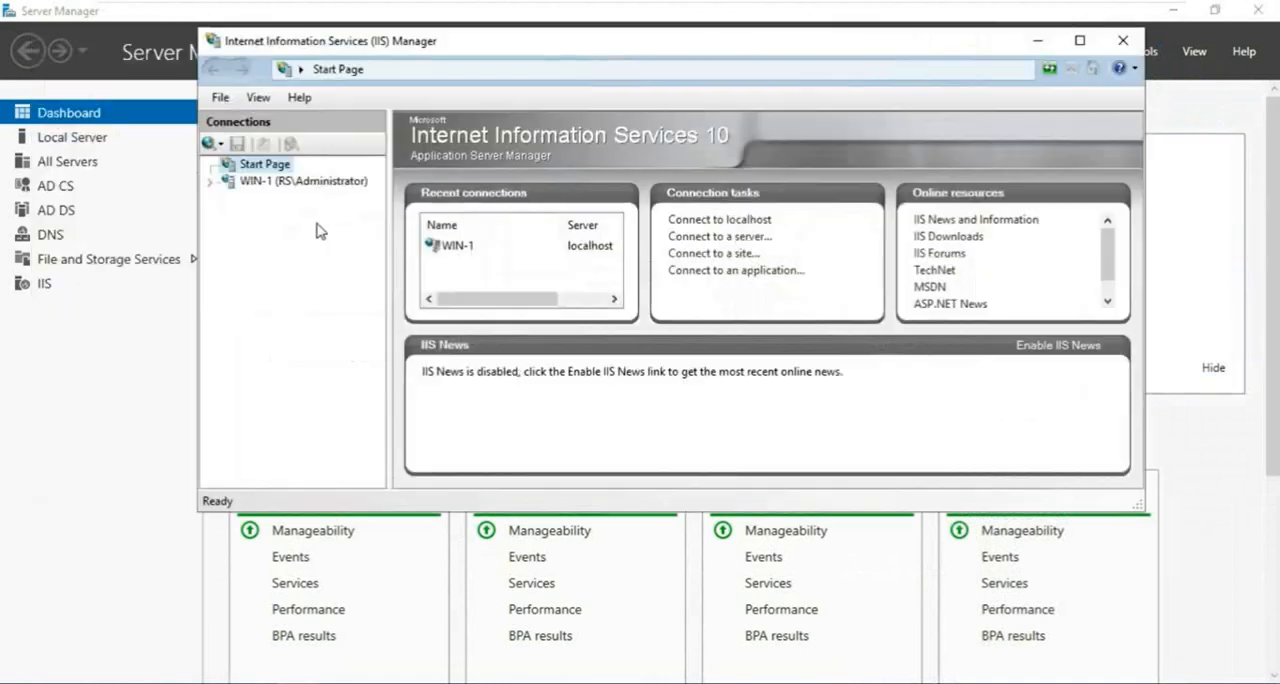
pyautogui.click(260, 186)
pyautogui.click(1079, 40)
pyautogui.click(517, 298)
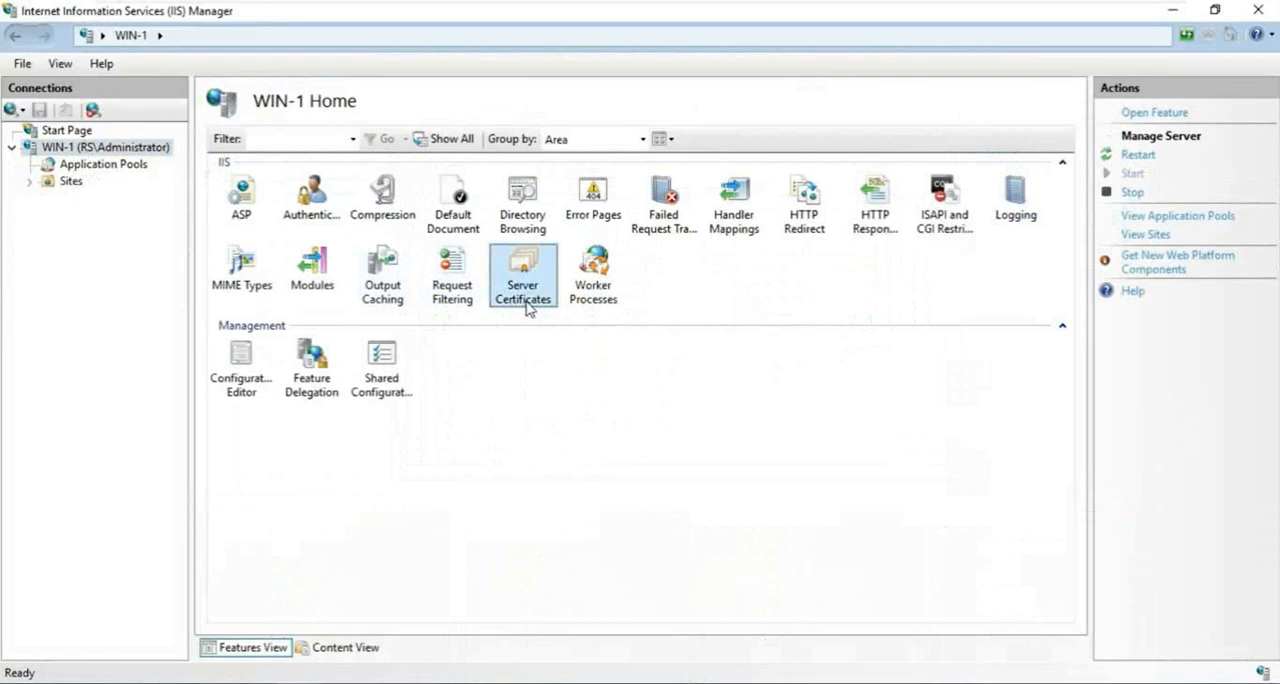
pyautogui.doubleClick(527, 305)
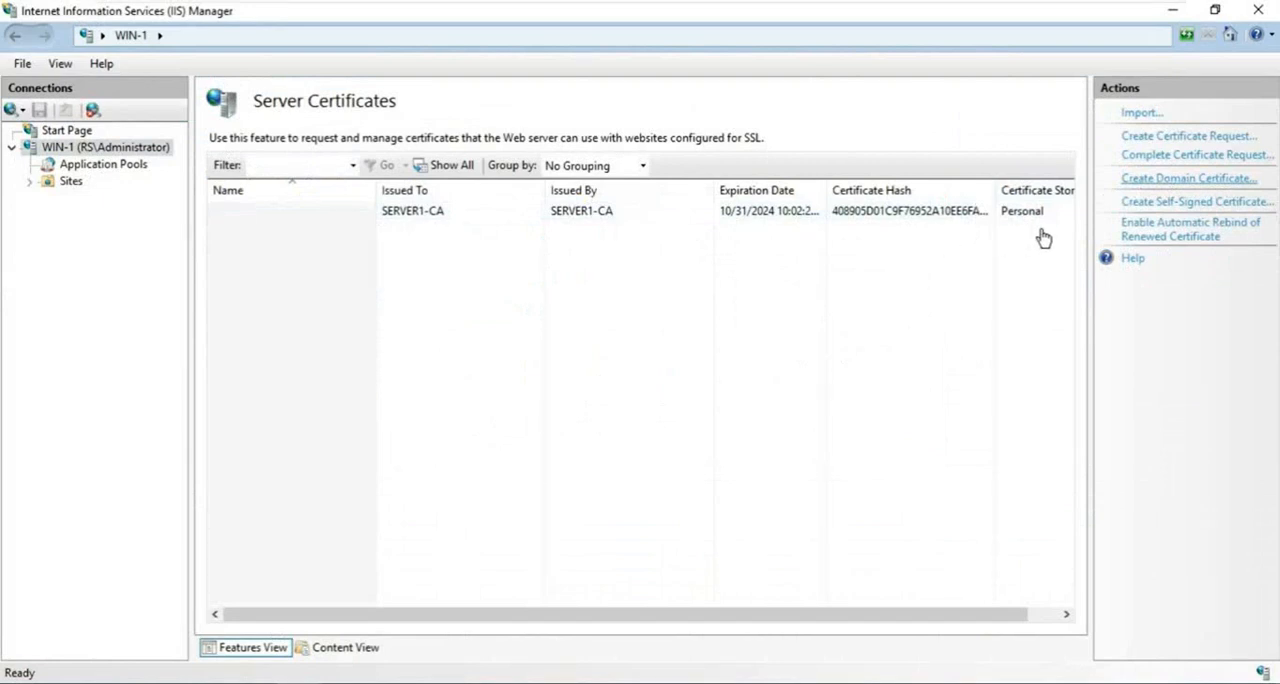
# - Start a domain certificate with common name Security@RMS, organization ABC and organizational unit DC, and complete the city and state fields
pyautogui.click(1165, 179)
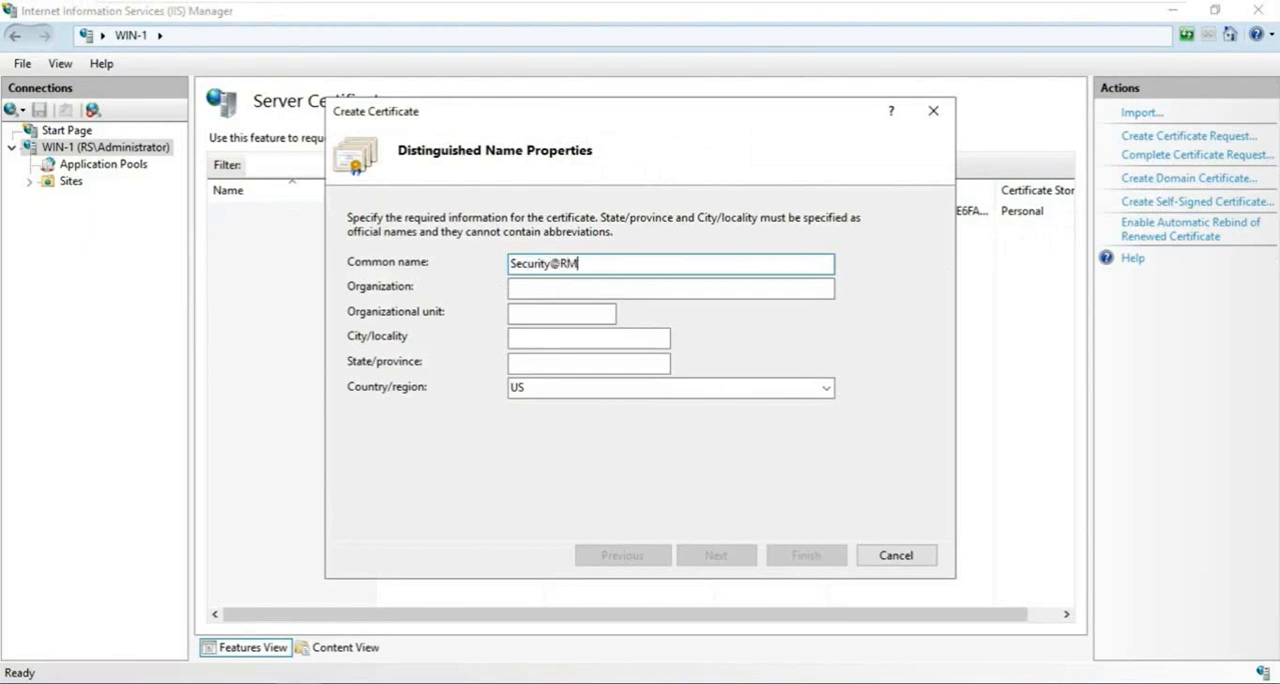
pyautogui.click(546, 288)
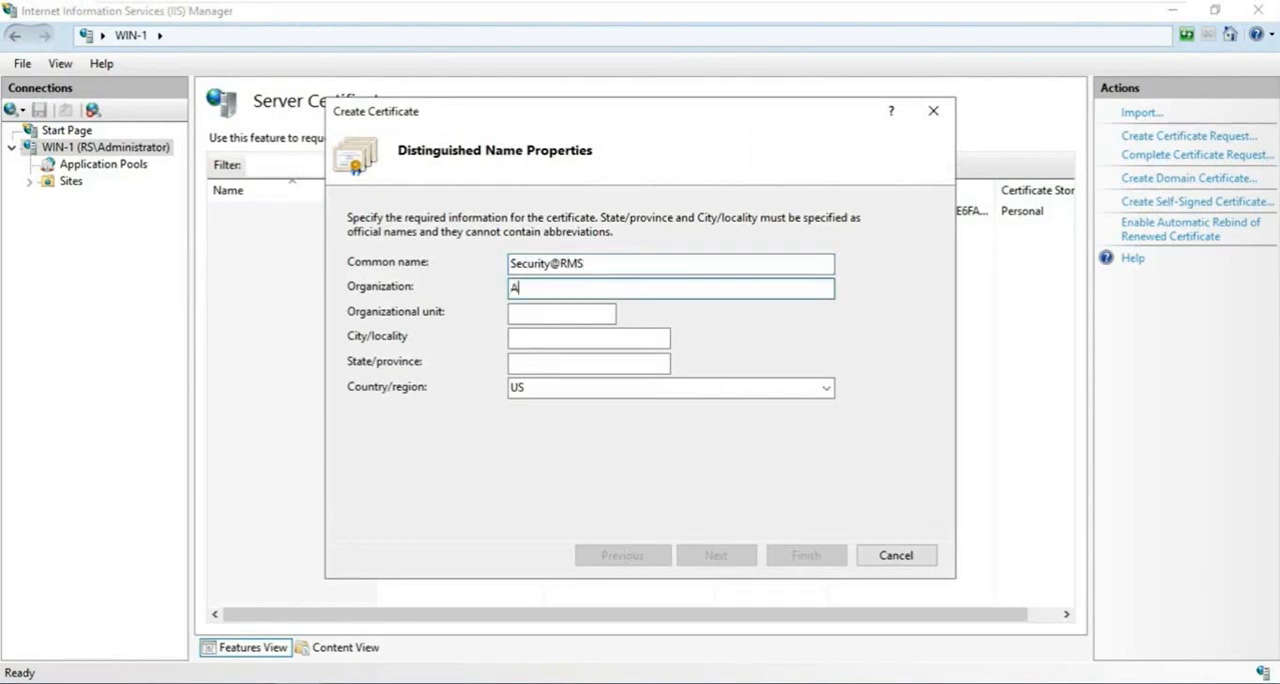
pyautogui.click(528, 314)
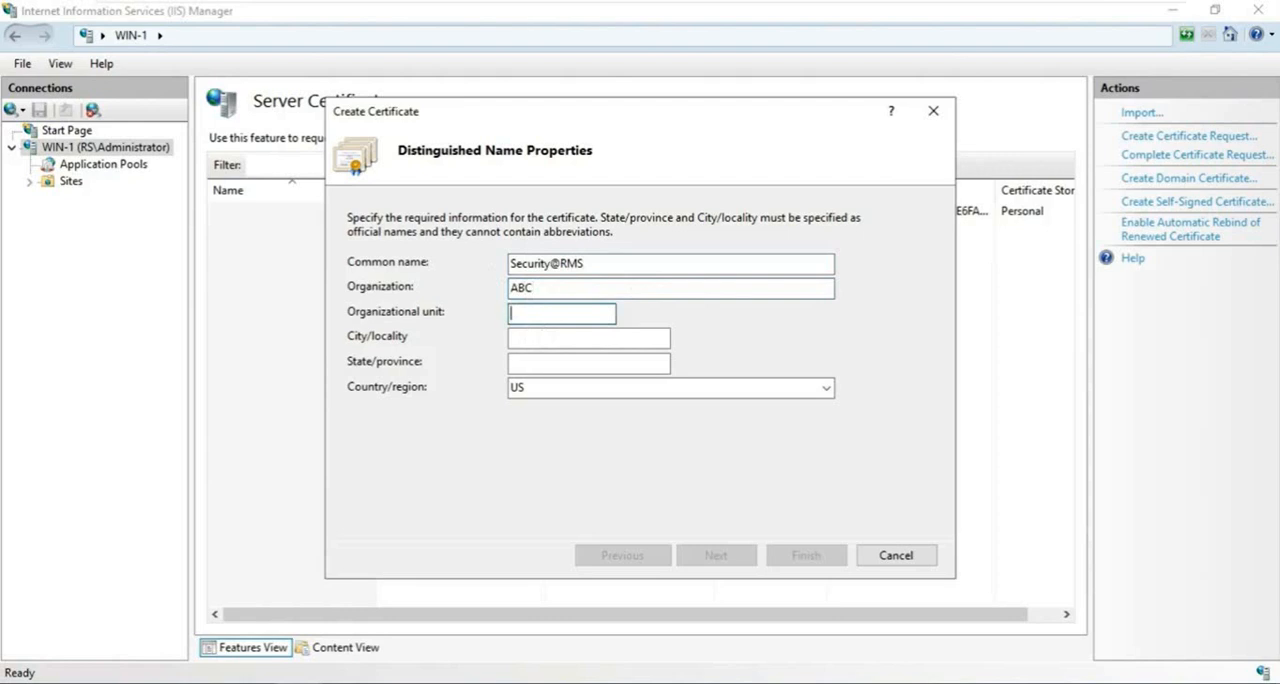
pyautogui.click(546, 337)
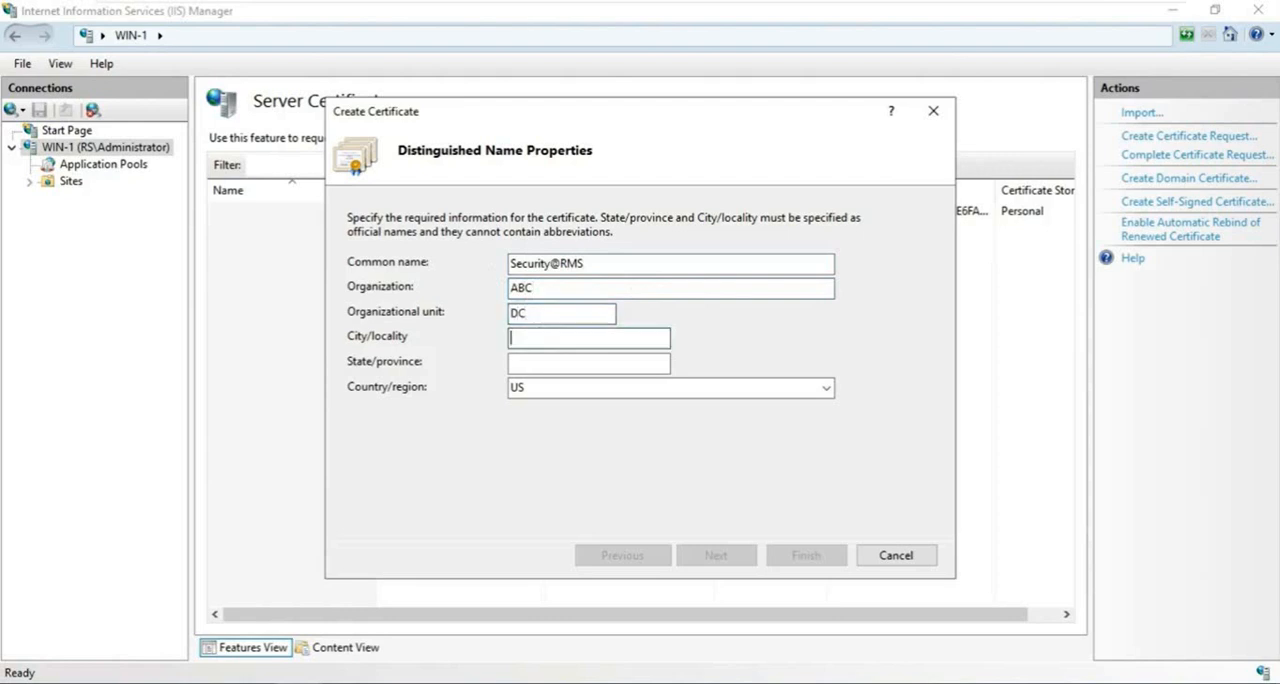
pyautogui.click(560, 363)
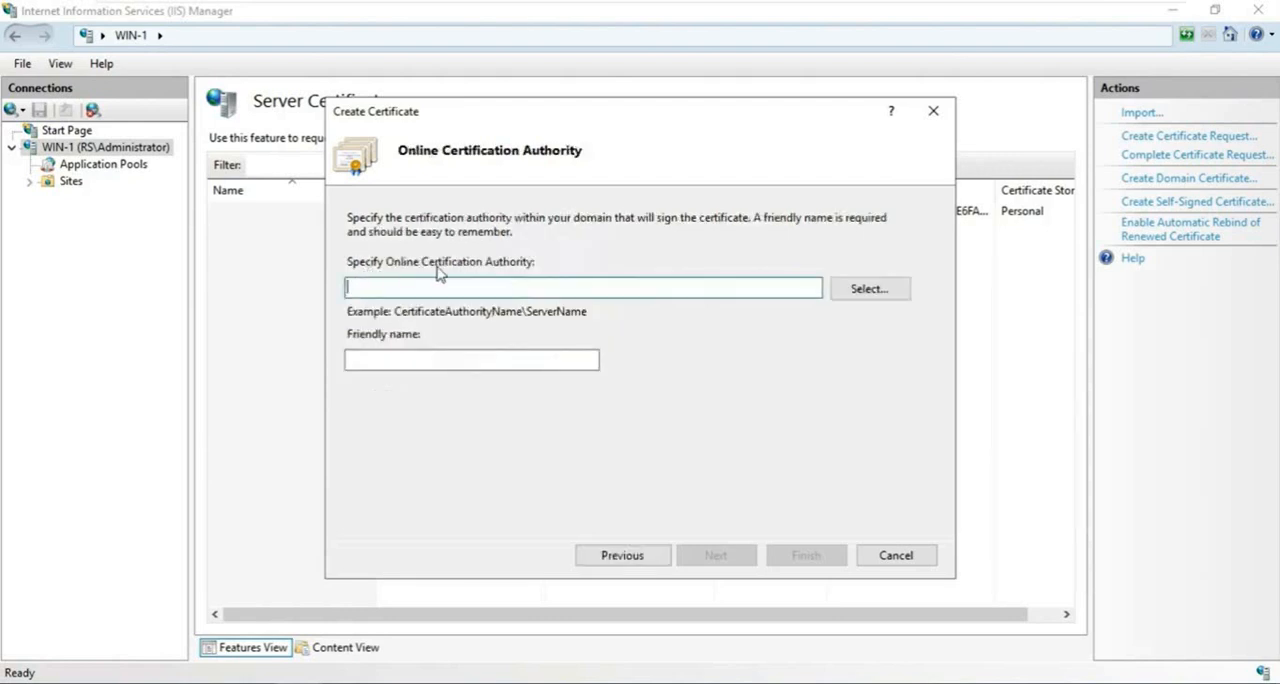
# - Choose SERVER1-CA as the signing authority, create the certificate with friendly name RMS, and close IIS Manager
pyautogui.click(848, 290)
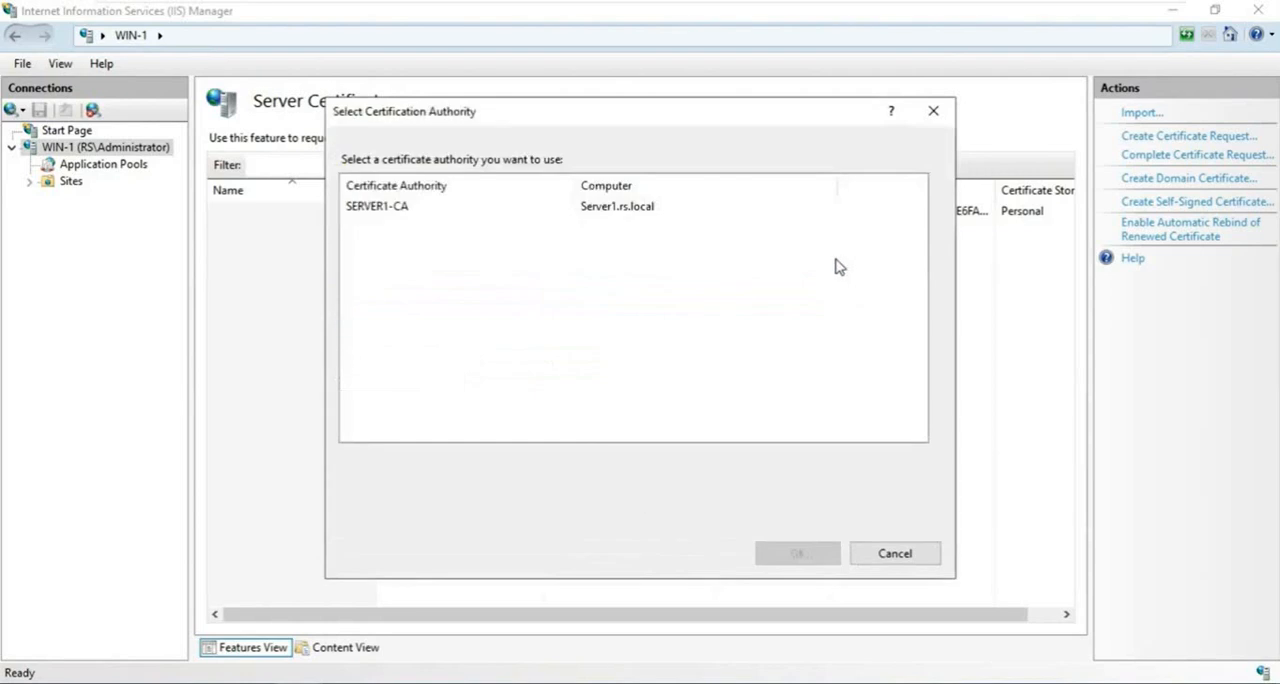
pyautogui.click(395, 212)
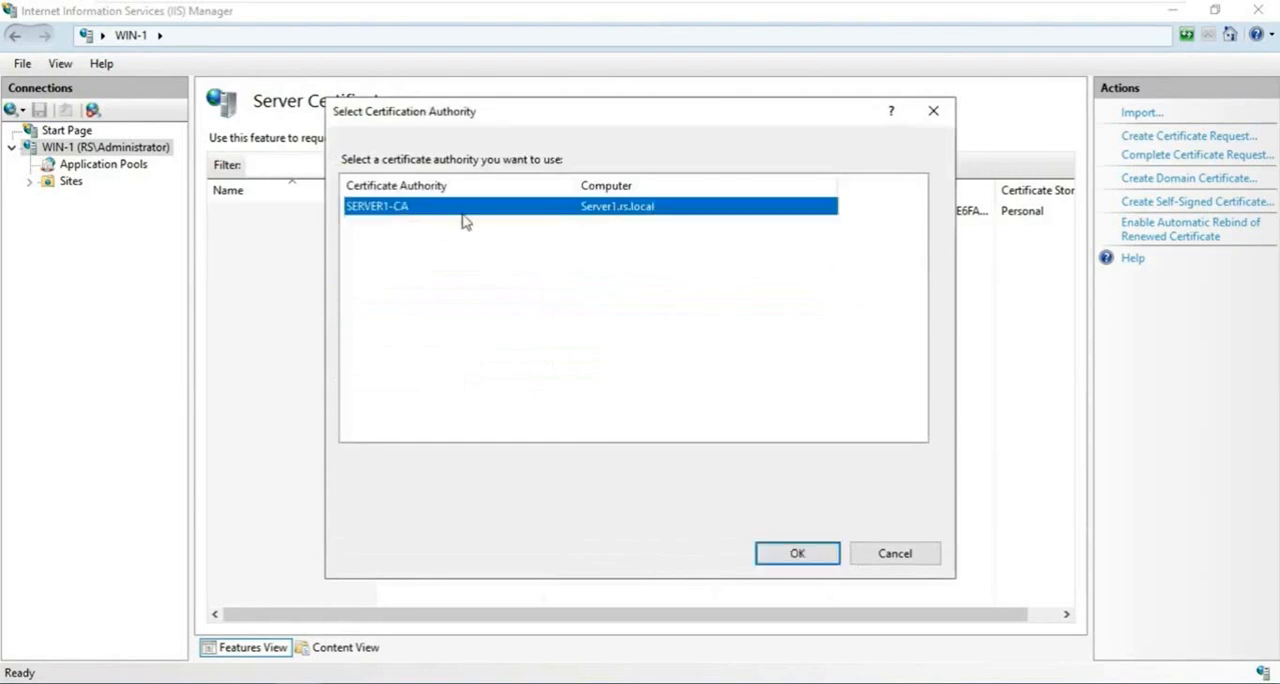
pyautogui.click(797, 554)
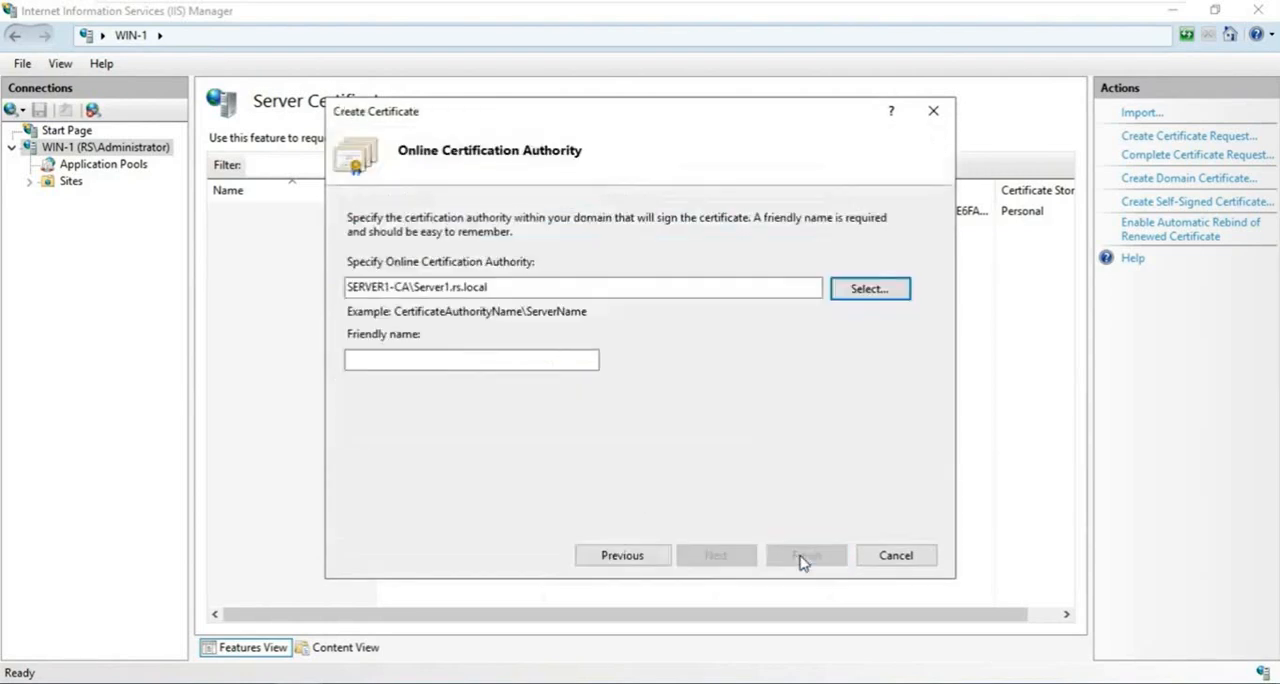
pyautogui.click(437, 360)
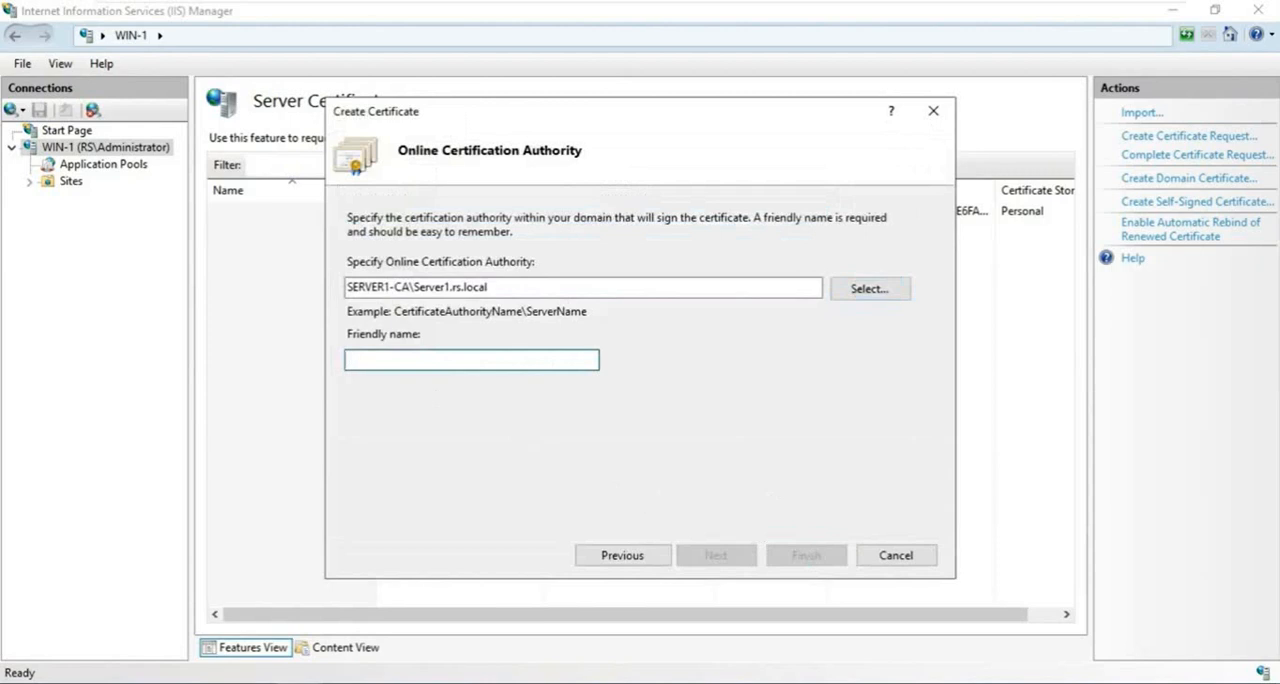
pyautogui.write('RMS')
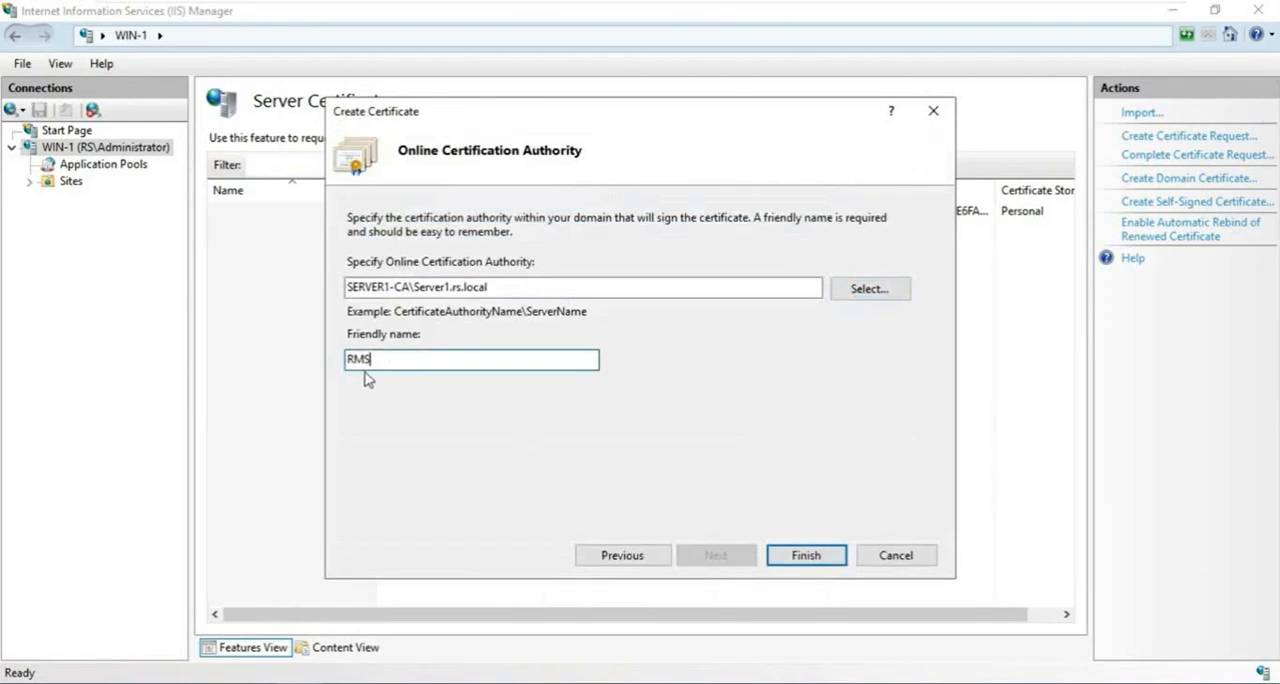
pyautogui.click(804, 556)
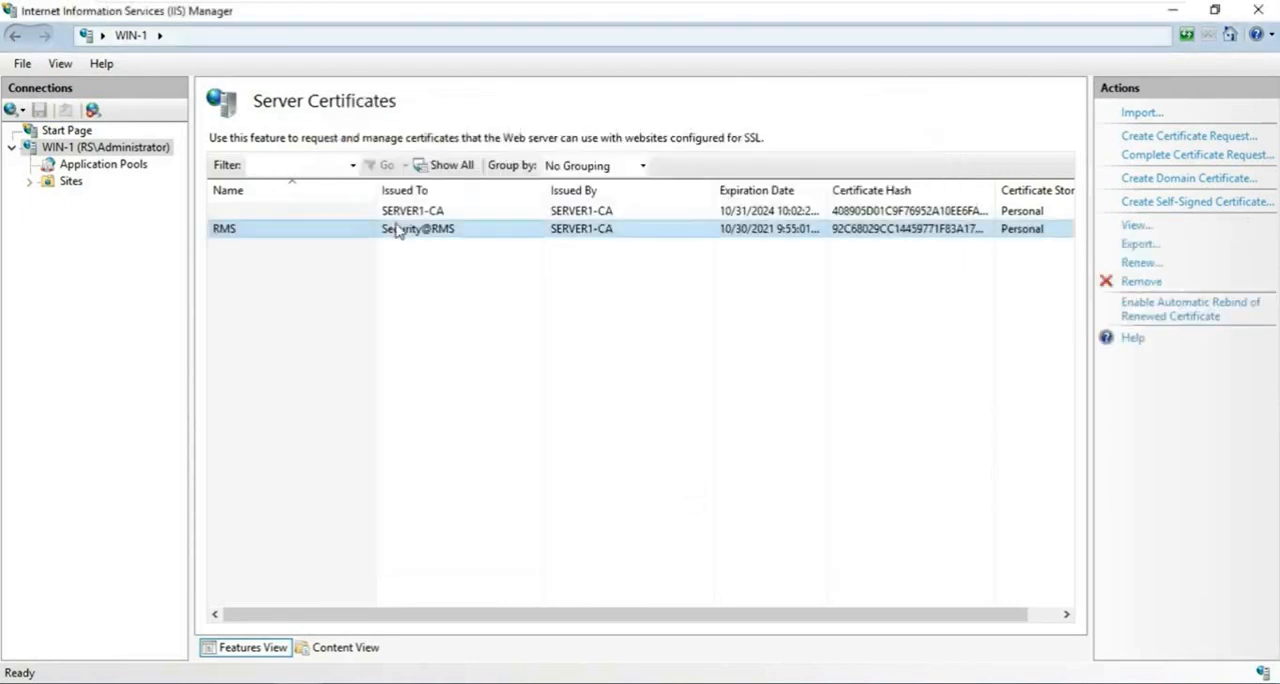
pyautogui.click(397, 230)
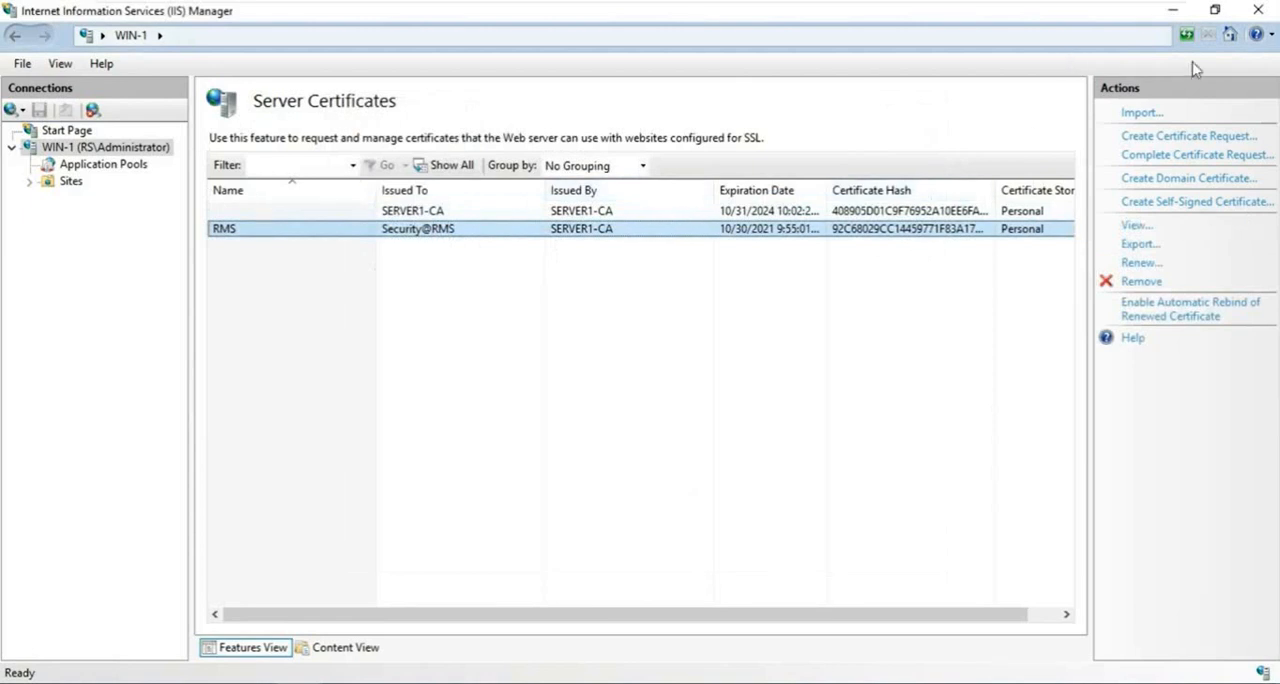
pyautogui.click(1259, 14)
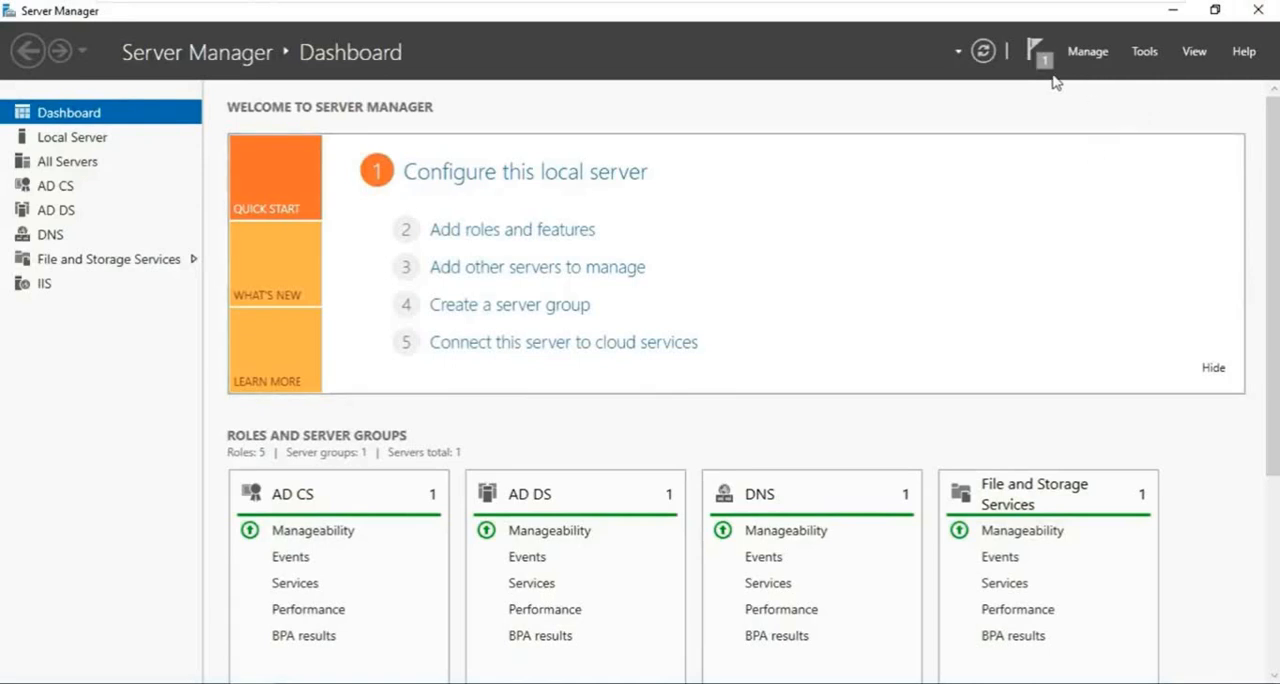
# - Start a role-based installation on Server1.rs.local and select Active Directory Rights Management Services with its required features
pyautogui.click(518, 238)
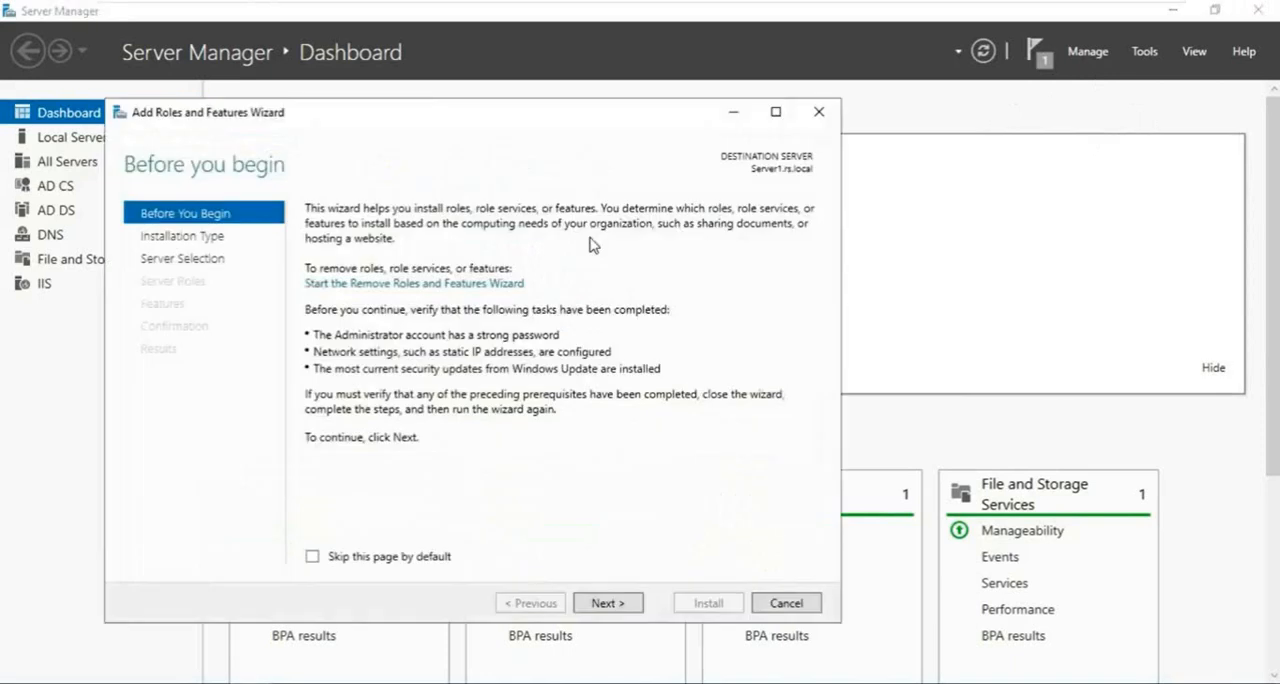
pyautogui.click(600, 605)
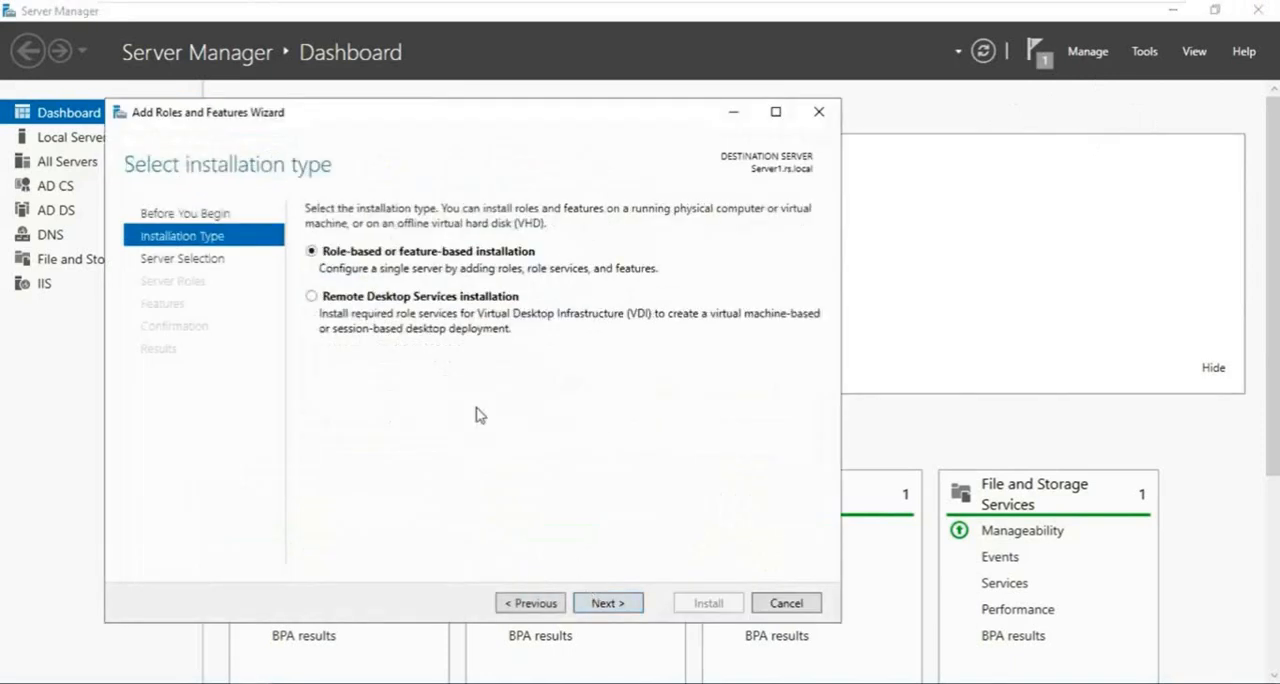
pyautogui.click(616, 610)
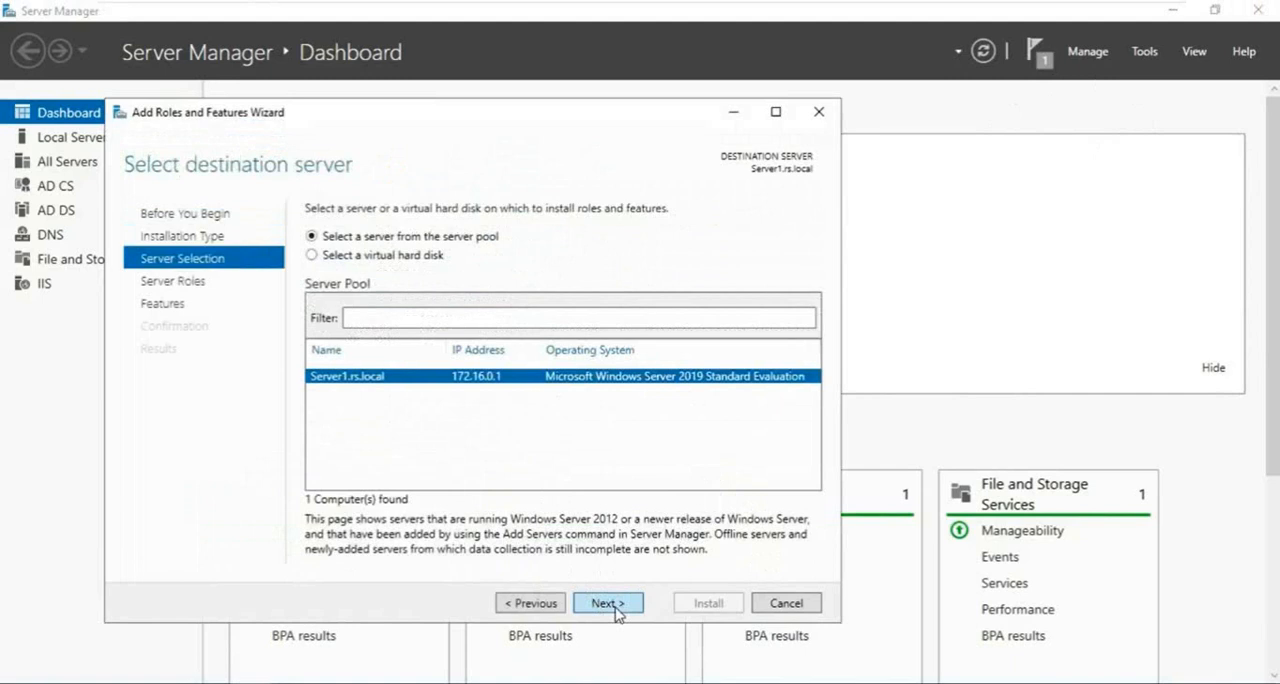
pyautogui.click(614, 606)
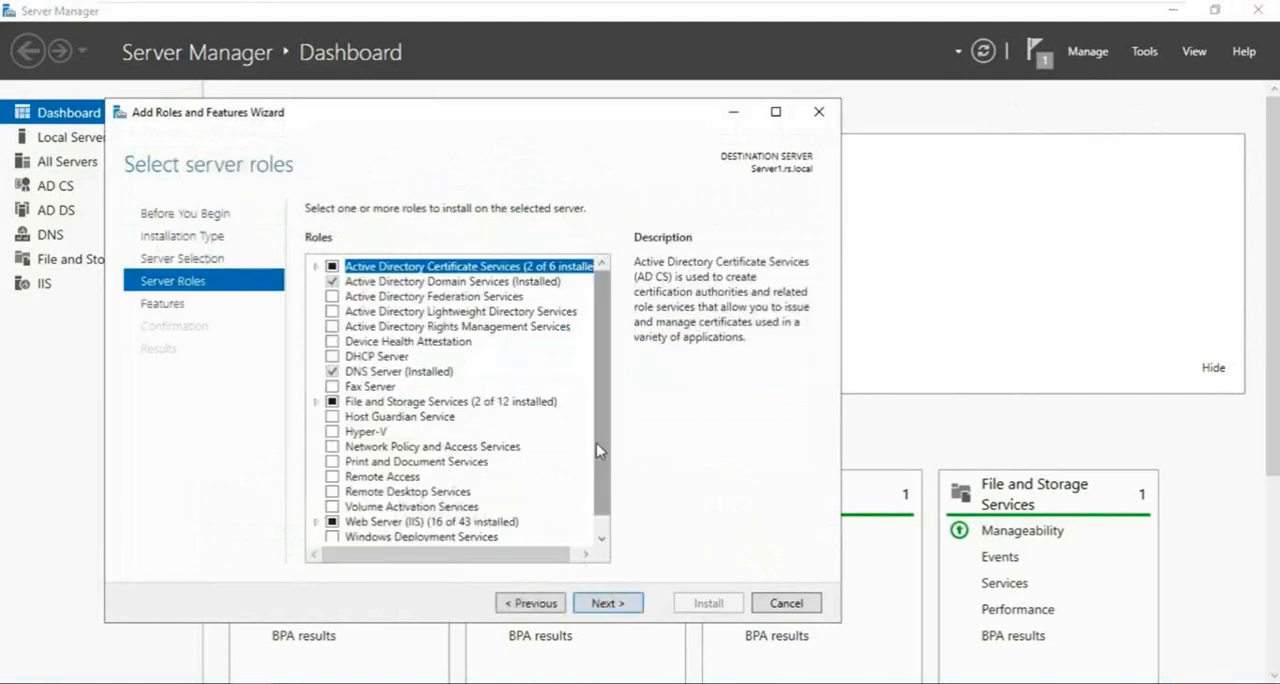
pyautogui.click(445, 327)
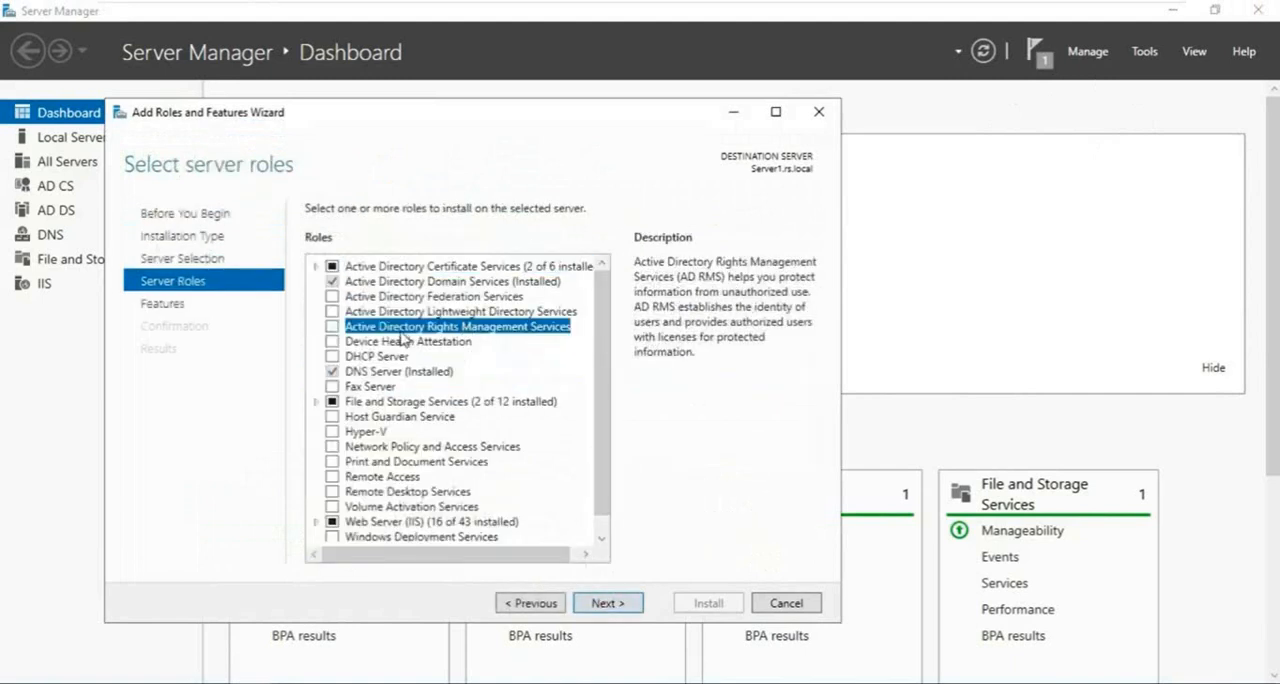
pyautogui.click(332, 326)
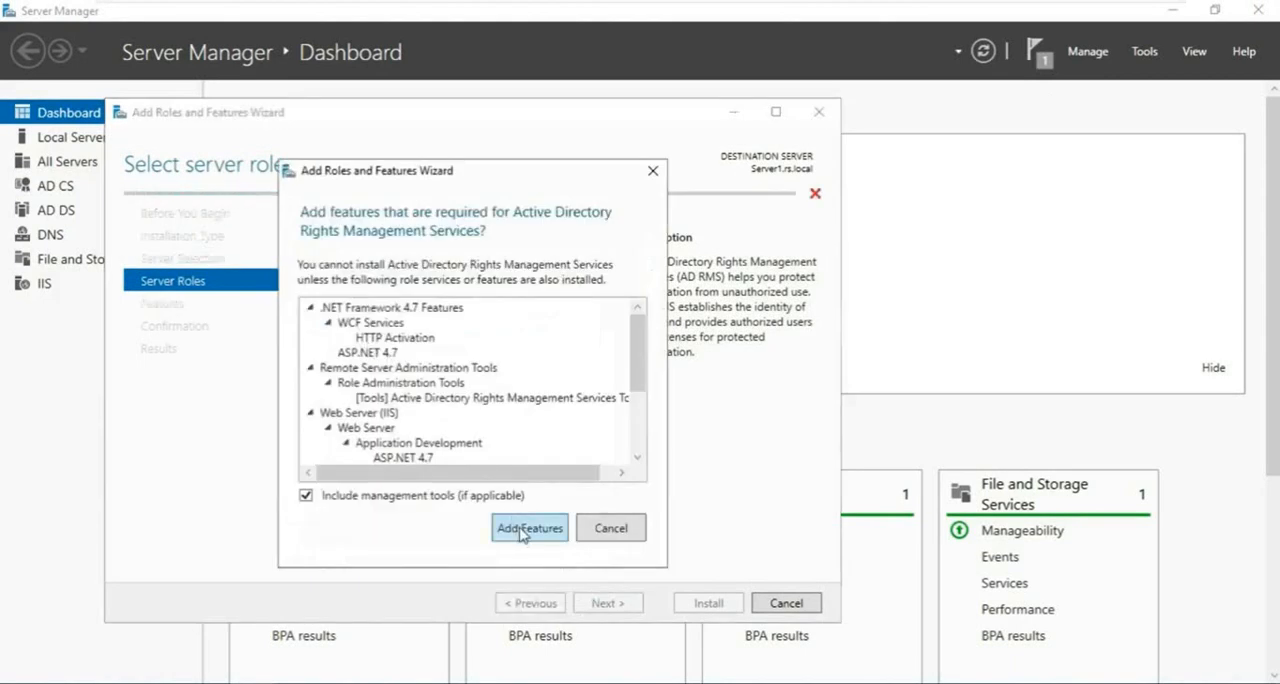
pyautogui.click(524, 532)
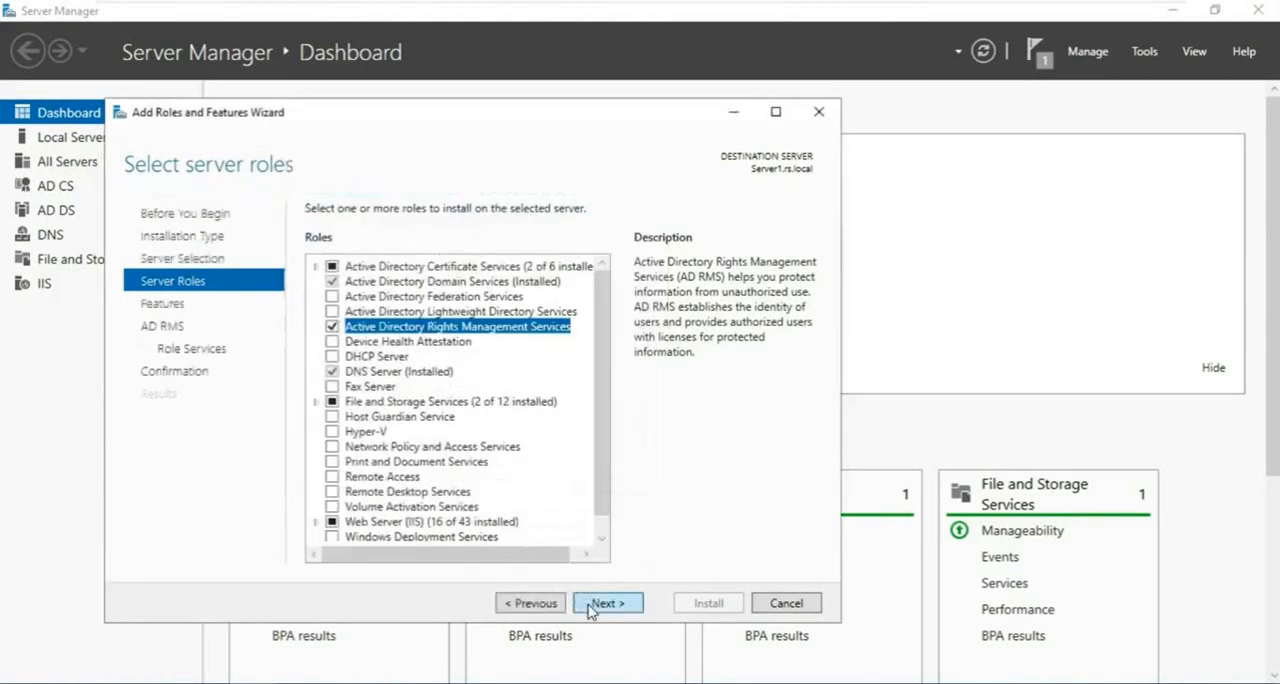
# - Keep the default features and the Active Directory Rights Management Server role service, allow automatic restarts, and install the AD RMS role
pyautogui.click(607, 603)
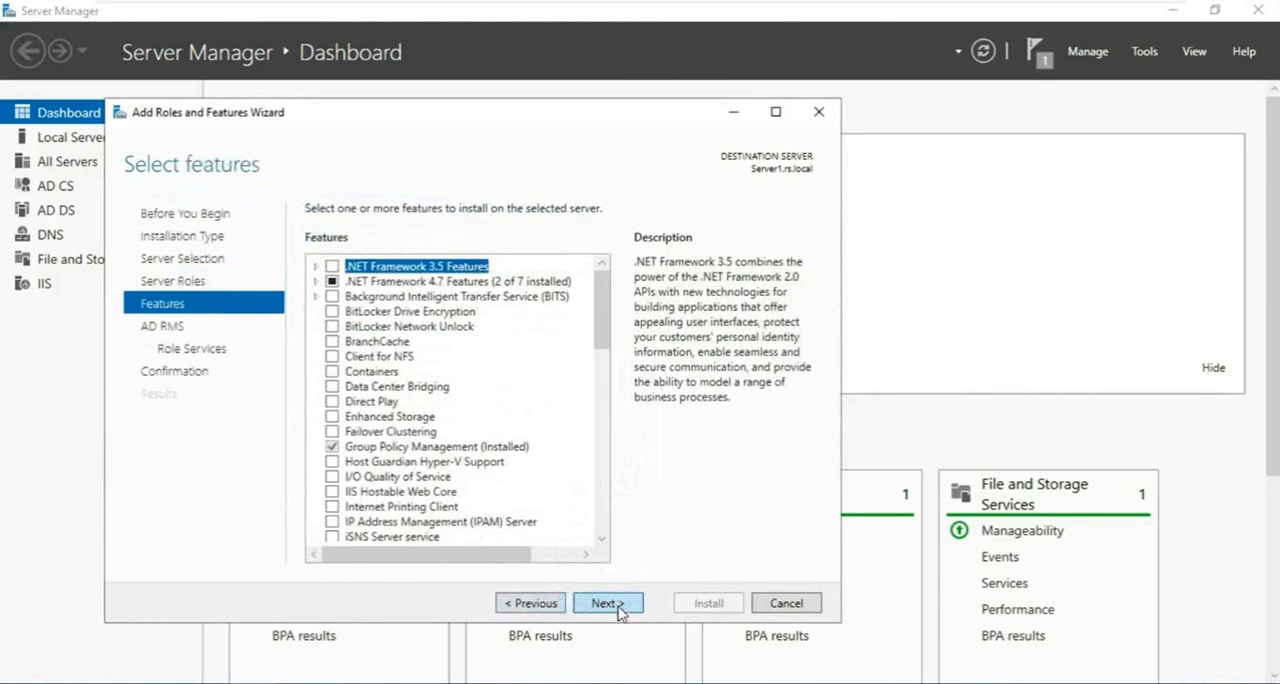
pyautogui.click(618, 605)
pyautogui.click(620, 605)
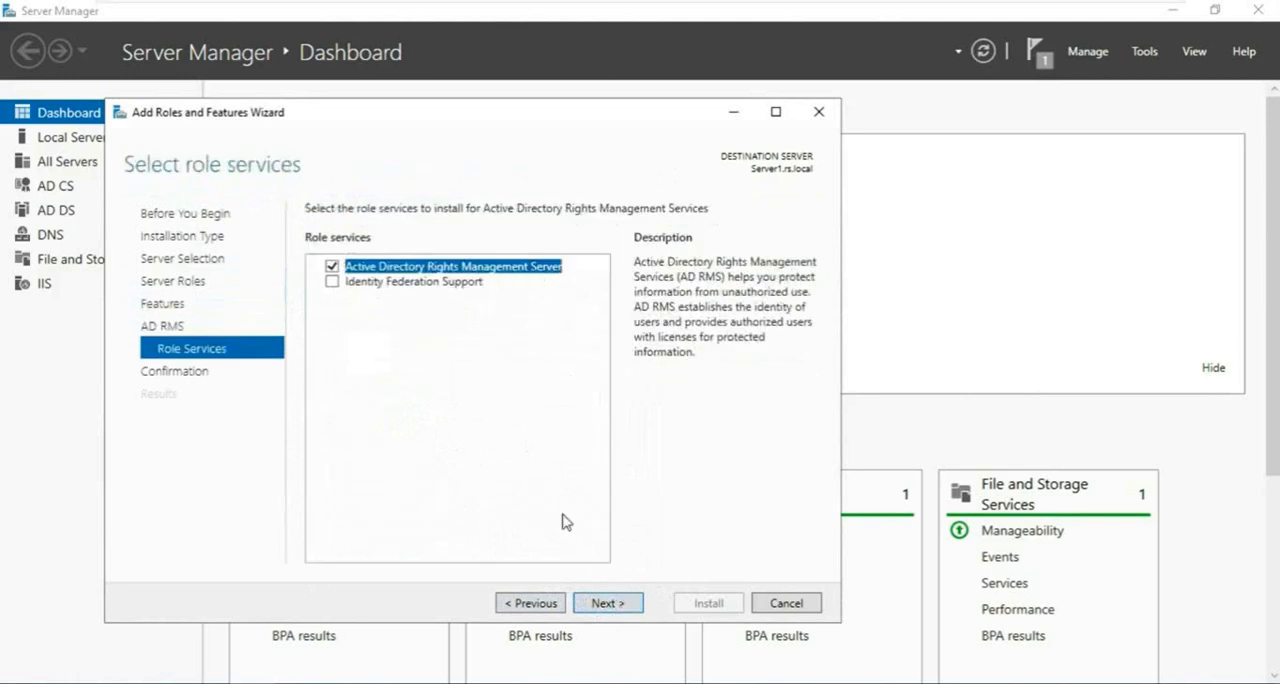
pyautogui.click(610, 603)
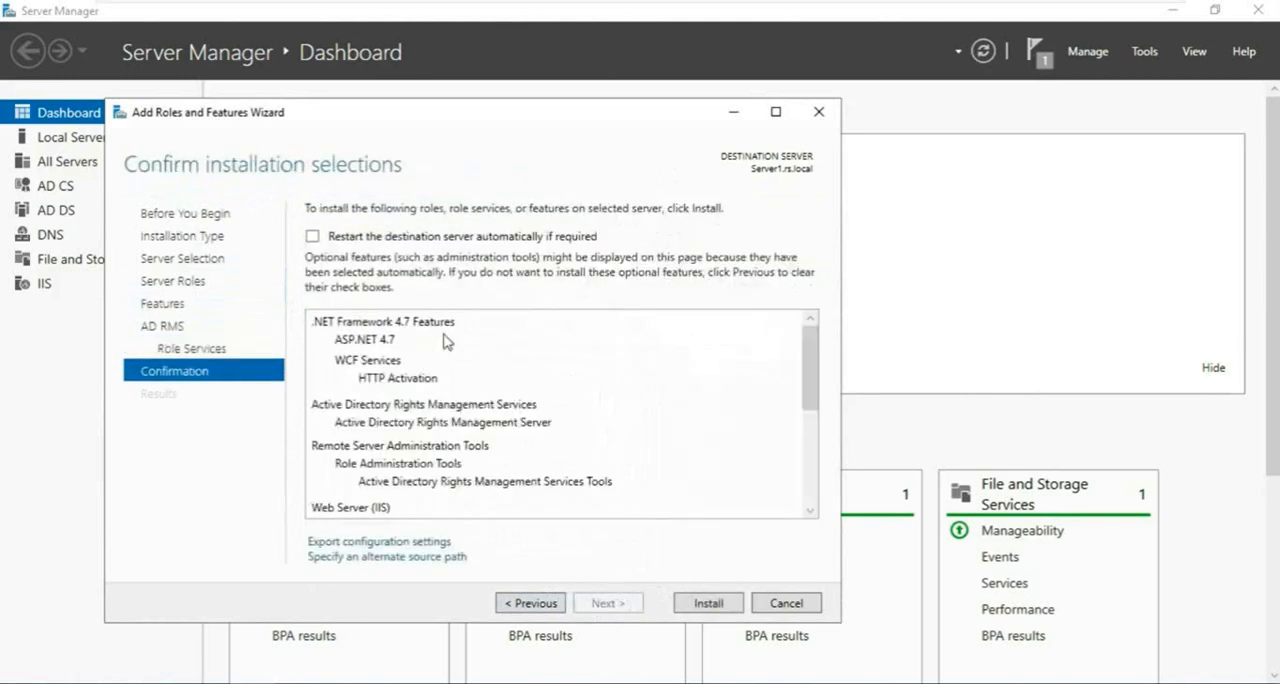
pyautogui.click(312, 237)
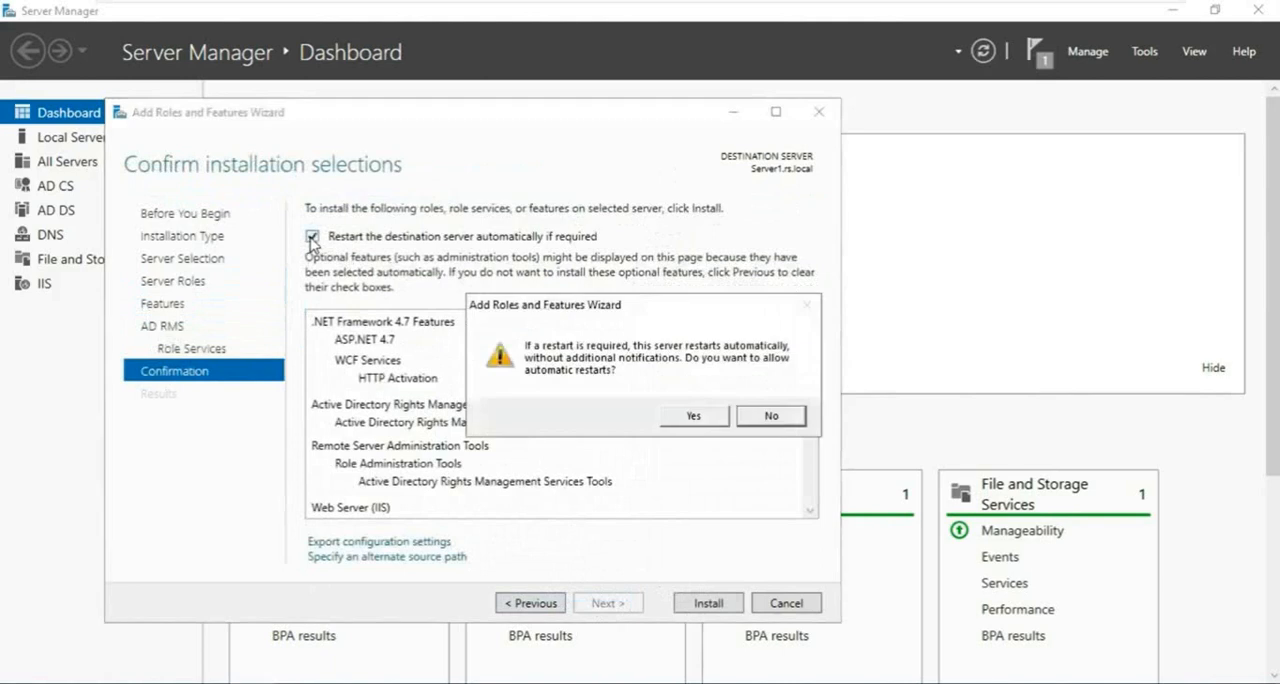
pyautogui.click(695, 416)
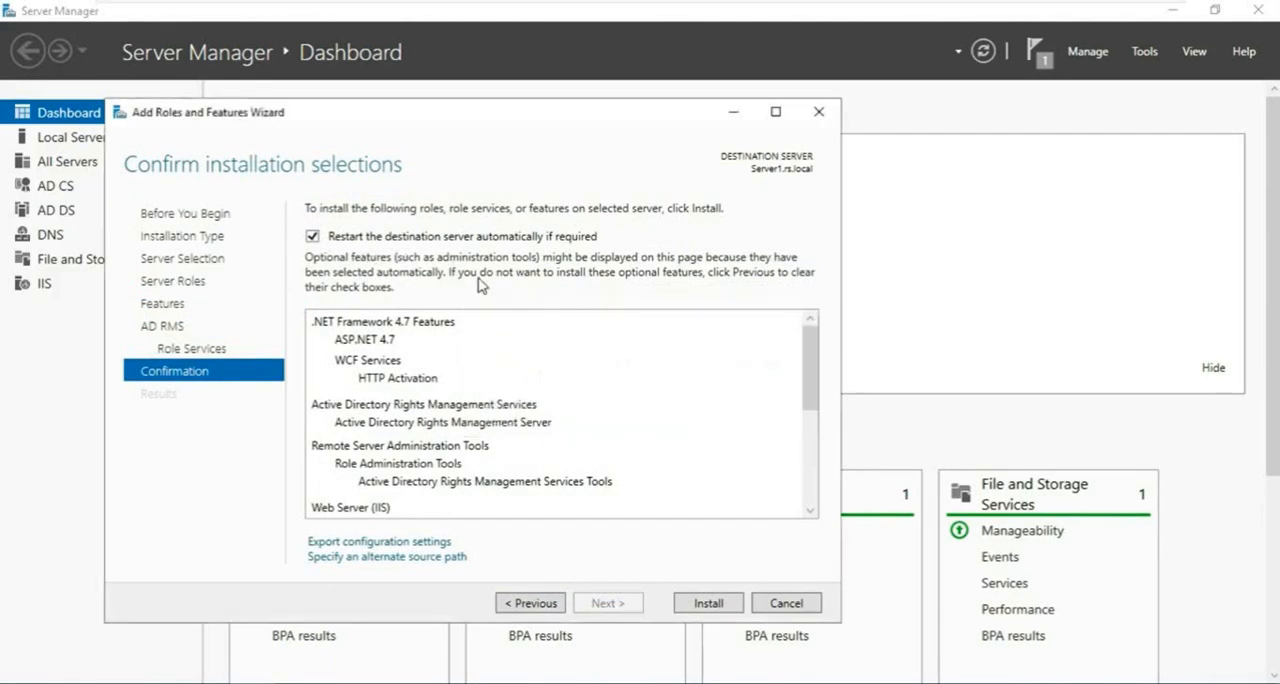
pyautogui.click(728, 607)
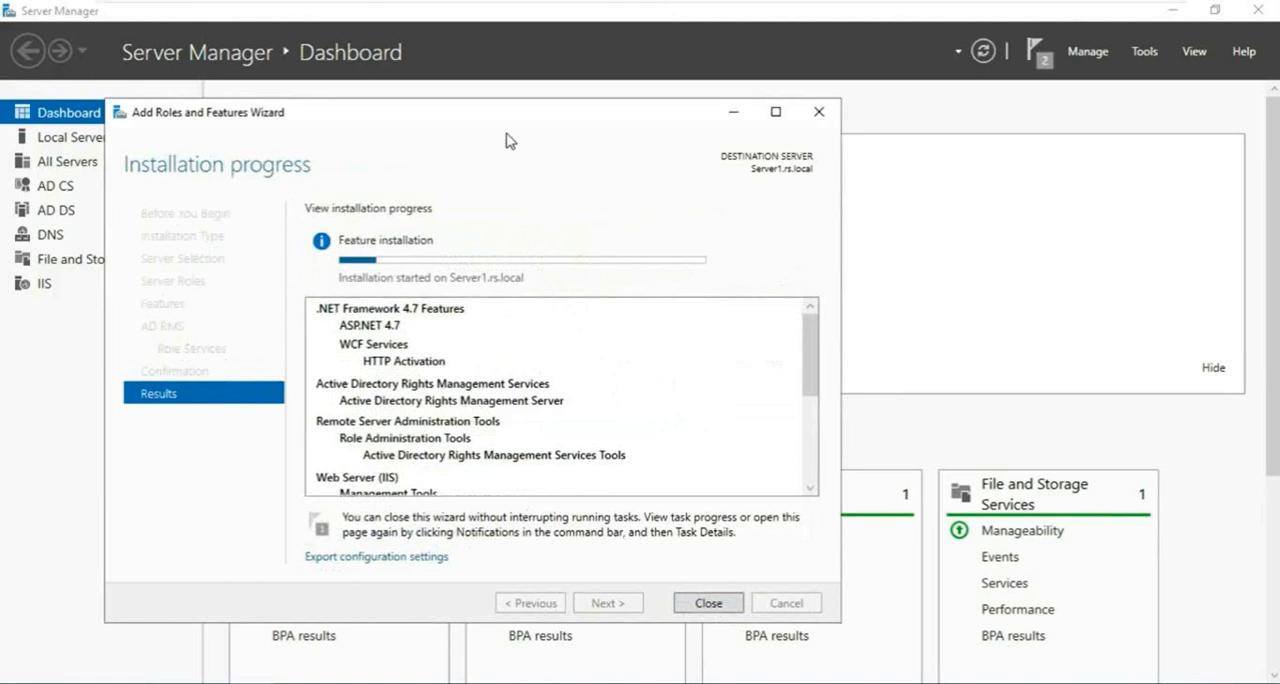
pyautogui.moveTo(507, 114); pyautogui.dragTo(622, 102)
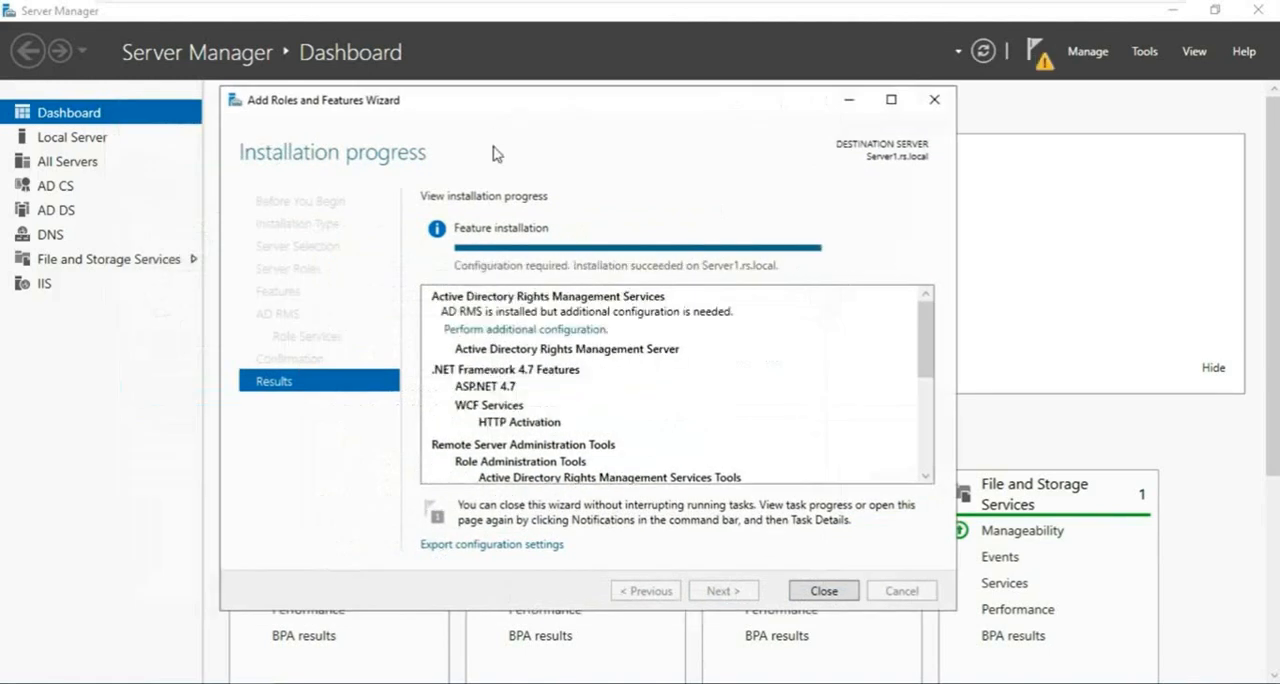
# - Start the additional AD RMS configuration with a new root cluster that uses Windows Internal Database on this server
pyautogui.click(551, 329)
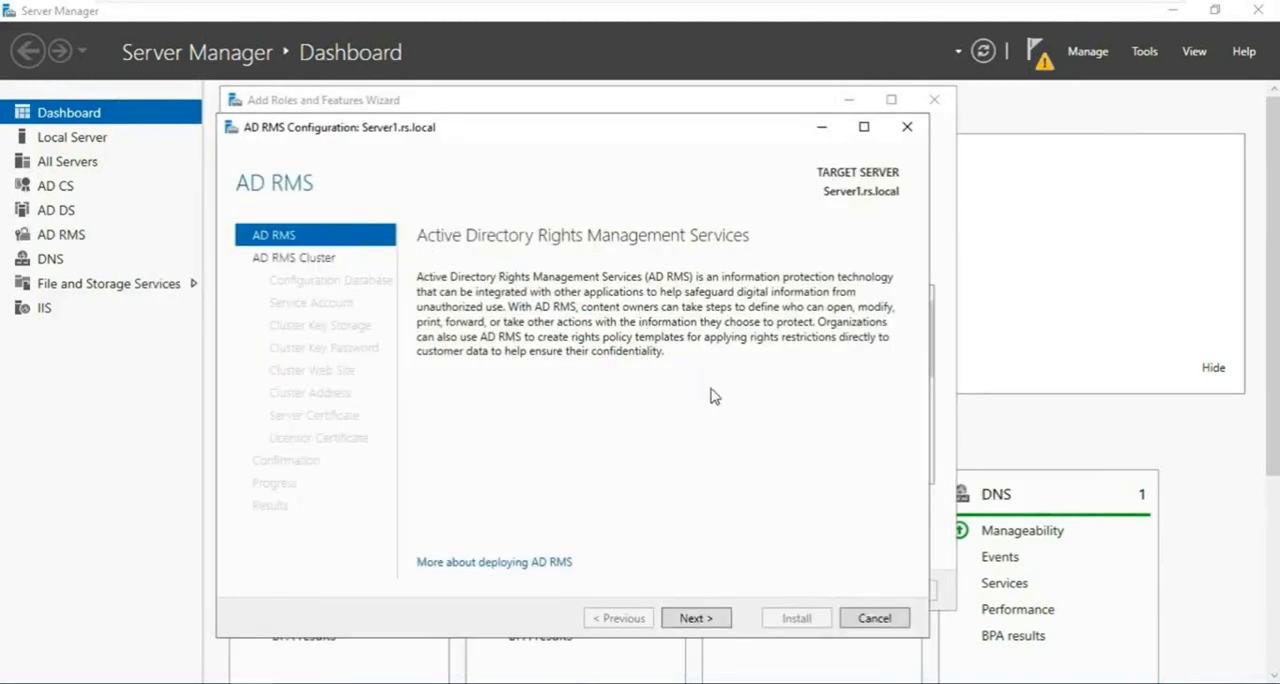
pyautogui.click(703, 620)
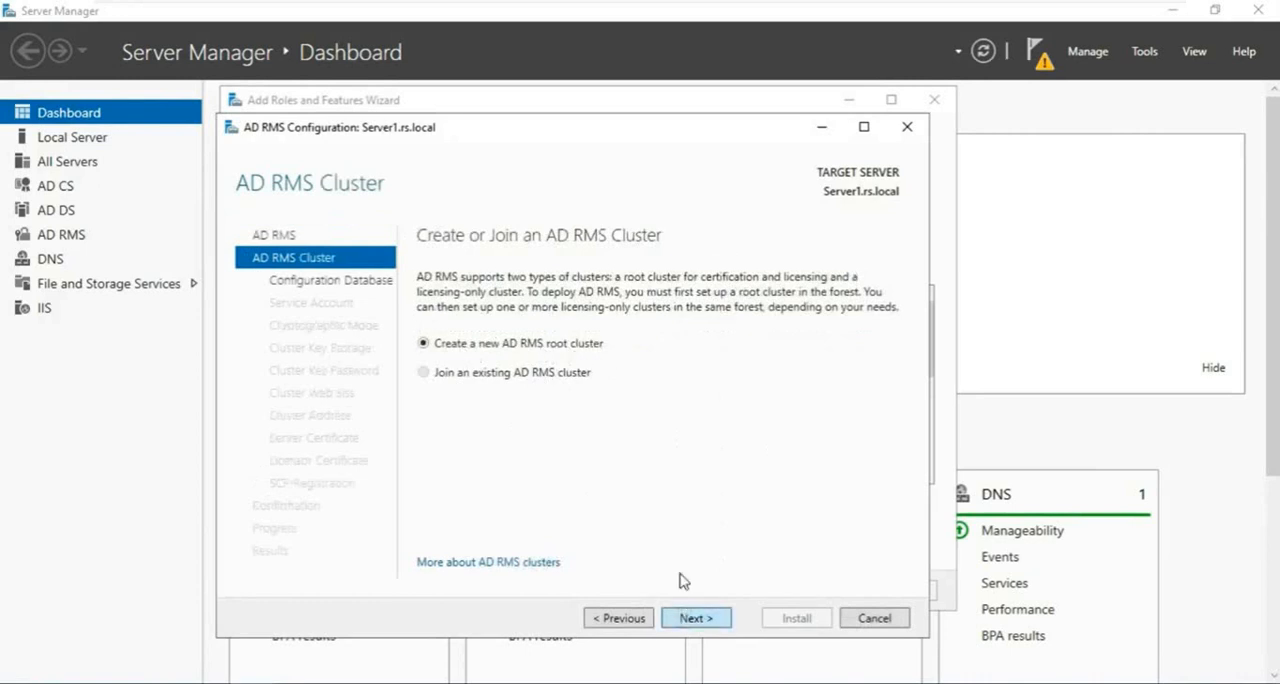
pyautogui.click(694, 617)
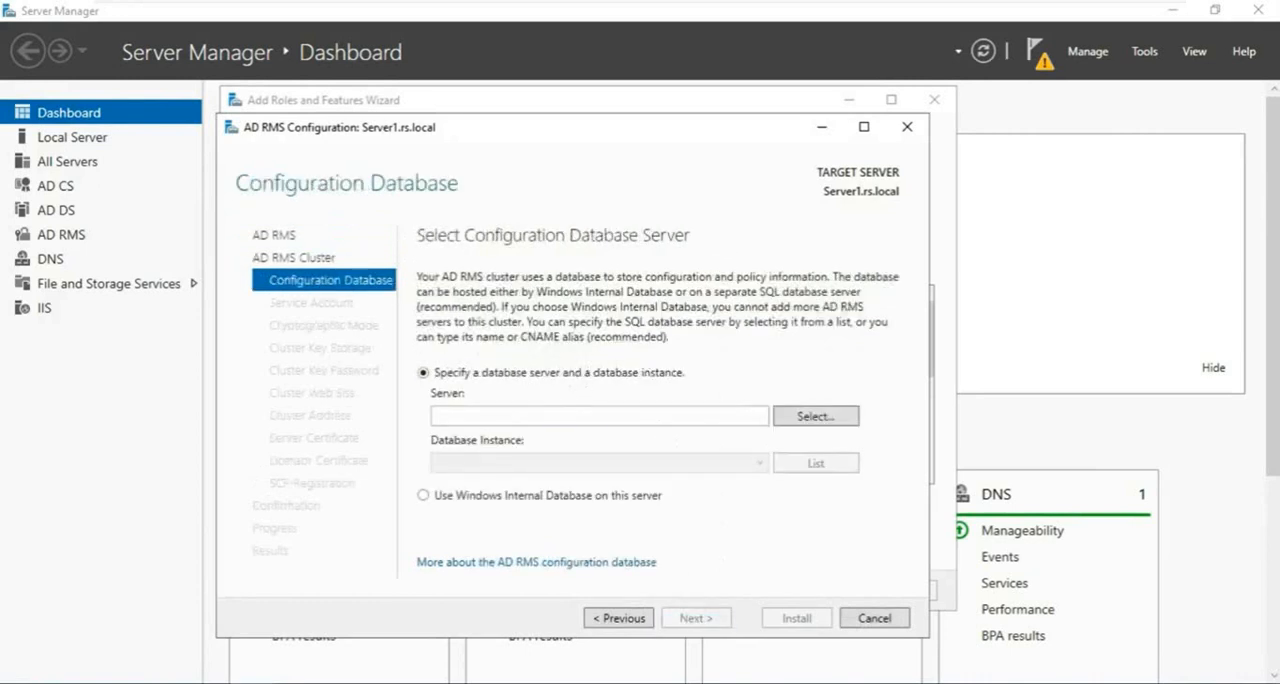
pyautogui.click(424, 495)
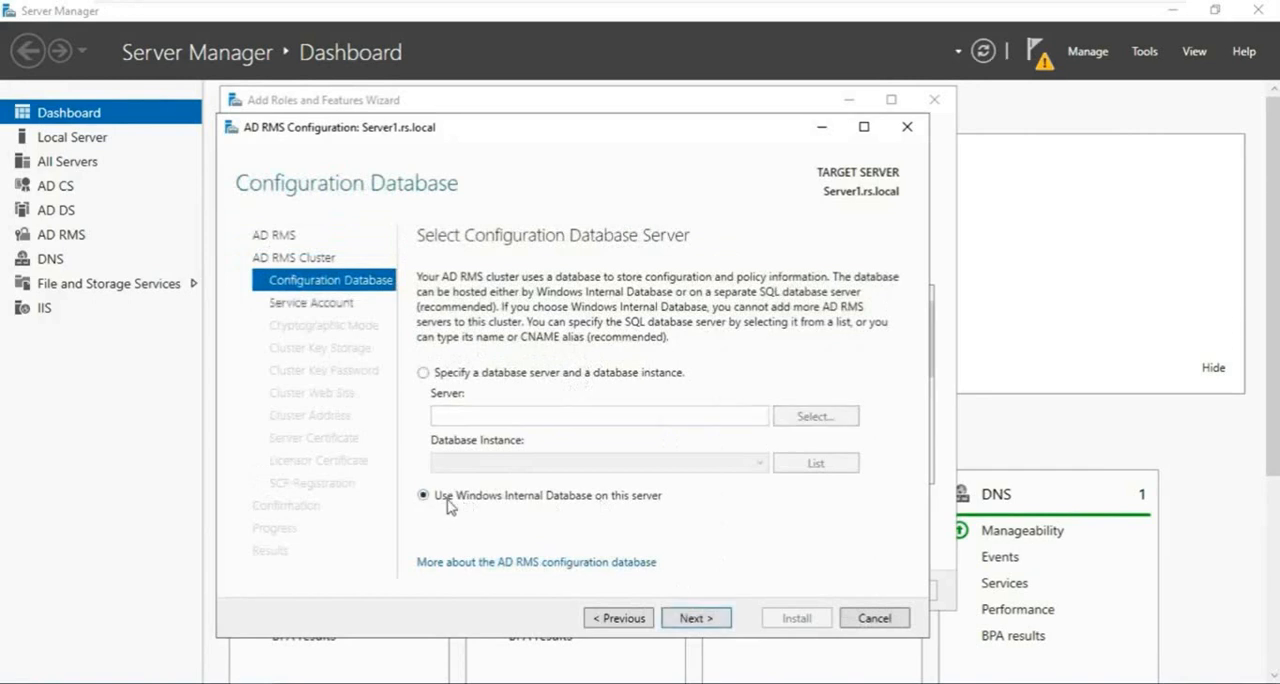
pyautogui.click(697, 619)
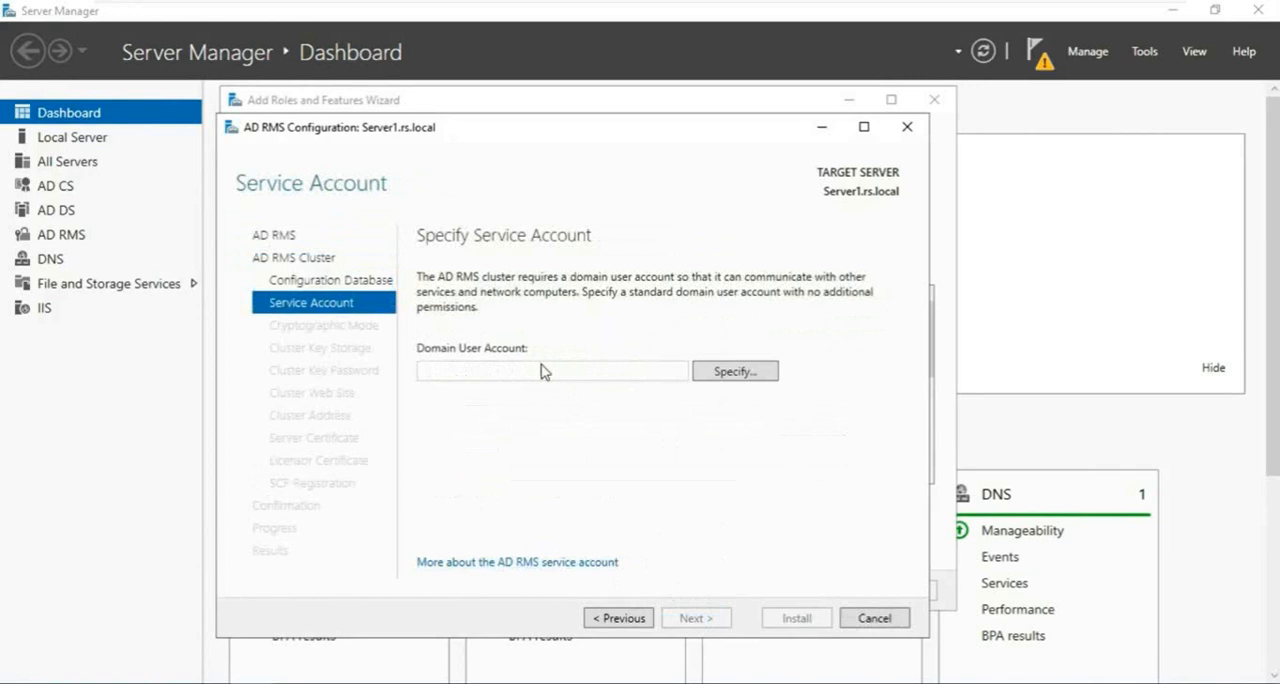
# - Specify RS\radmin as the service account, keeping Cryptographic Mode 2 and AD RMS centrally managed key storage
pyautogui.click(735, 371)
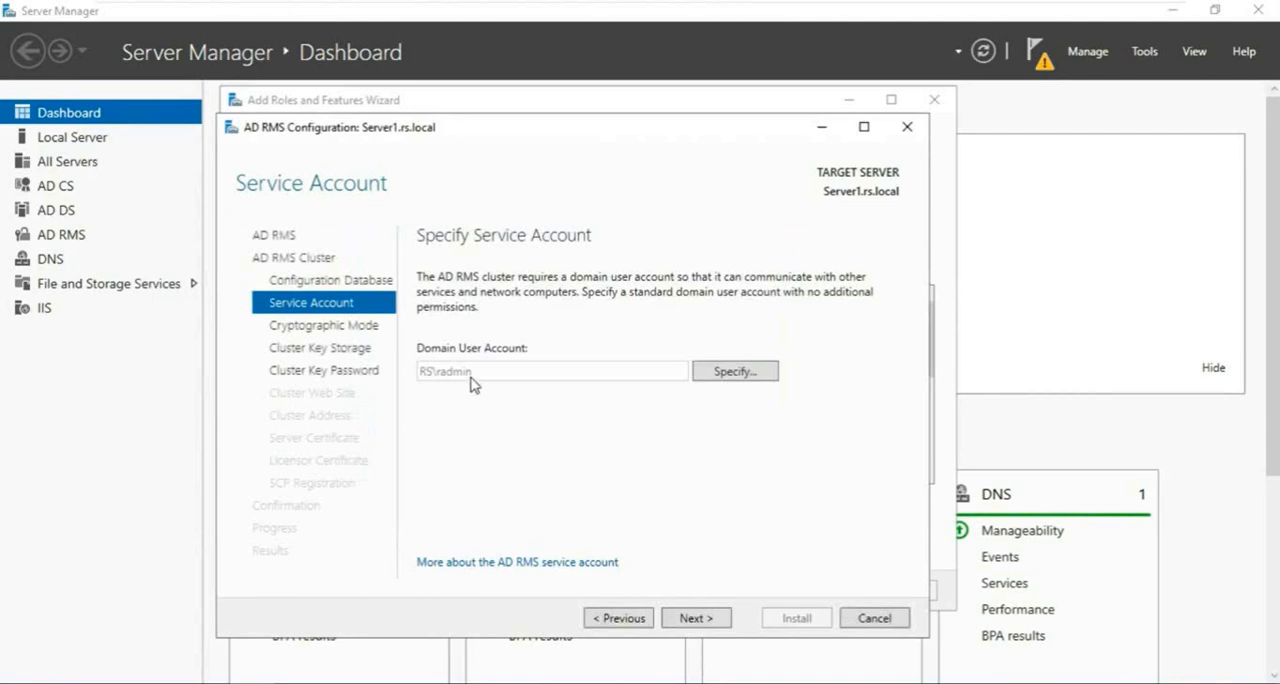
pyautogui.click(696, 619)
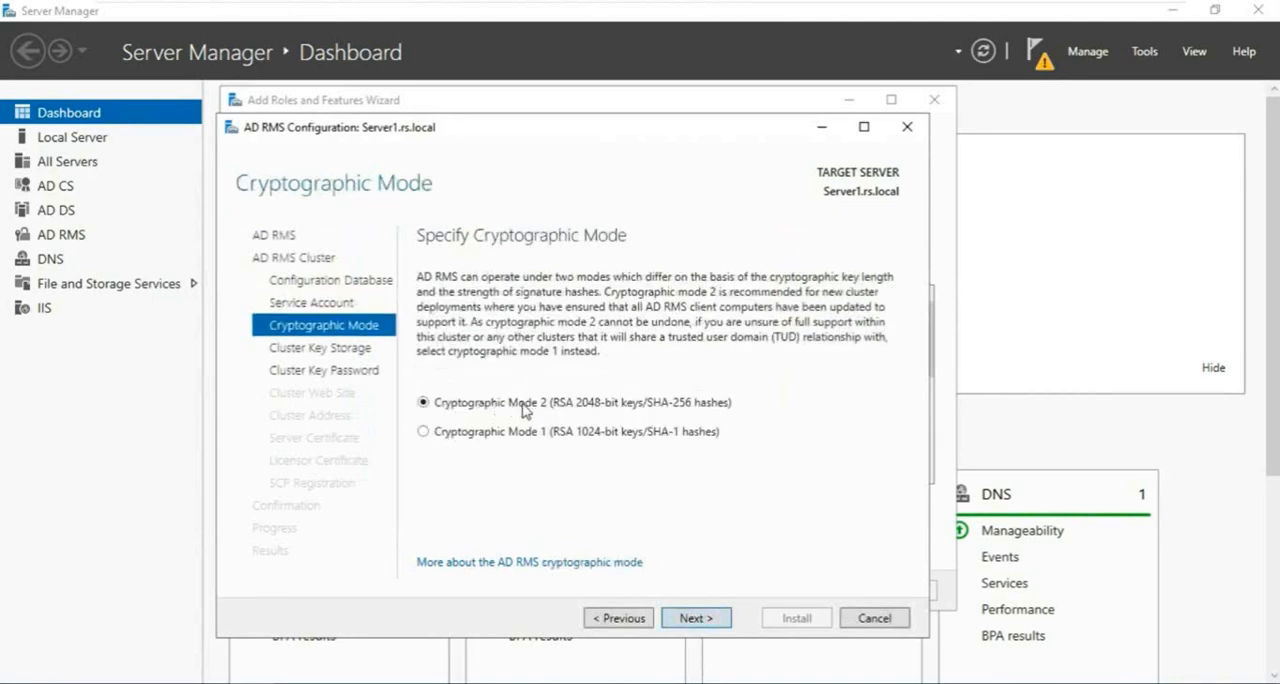
pyautogui.click(692, 617)
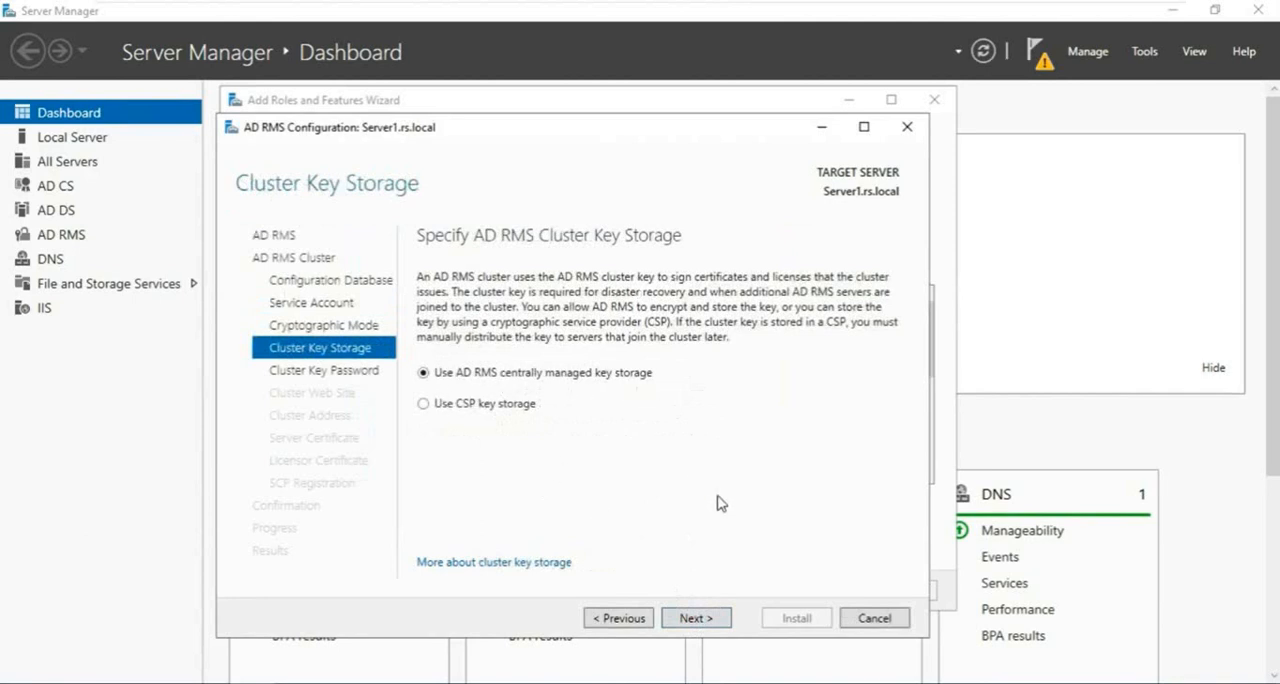
pyautogui.click(694, 618)
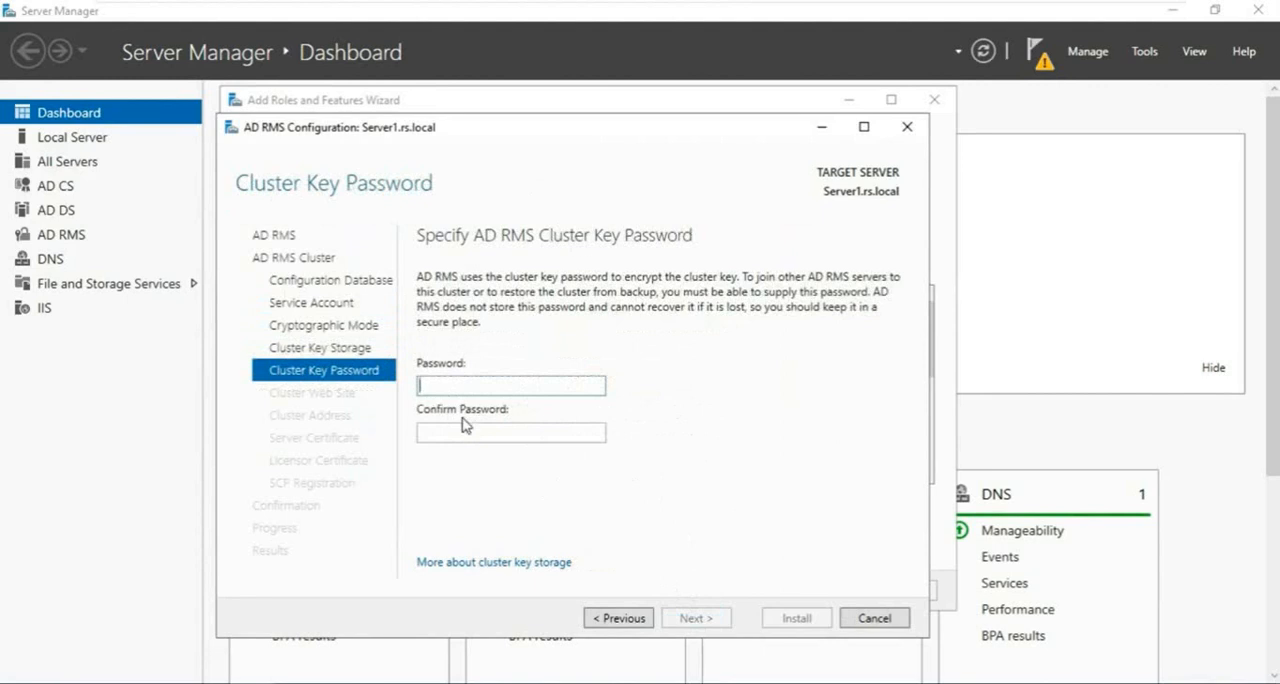
# - Enter and confirm the AD RMS cluster key password
pyautogui.write('123')
pyautogui.press('Tab')
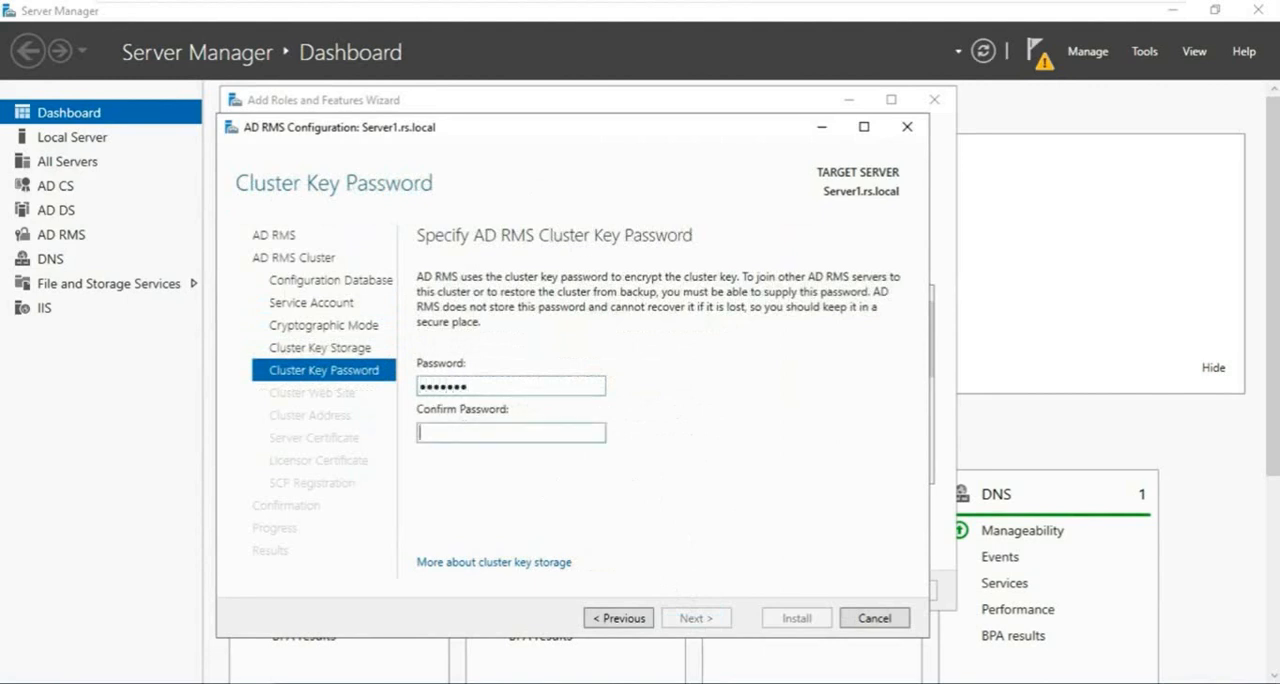
pyautogui.write('3')
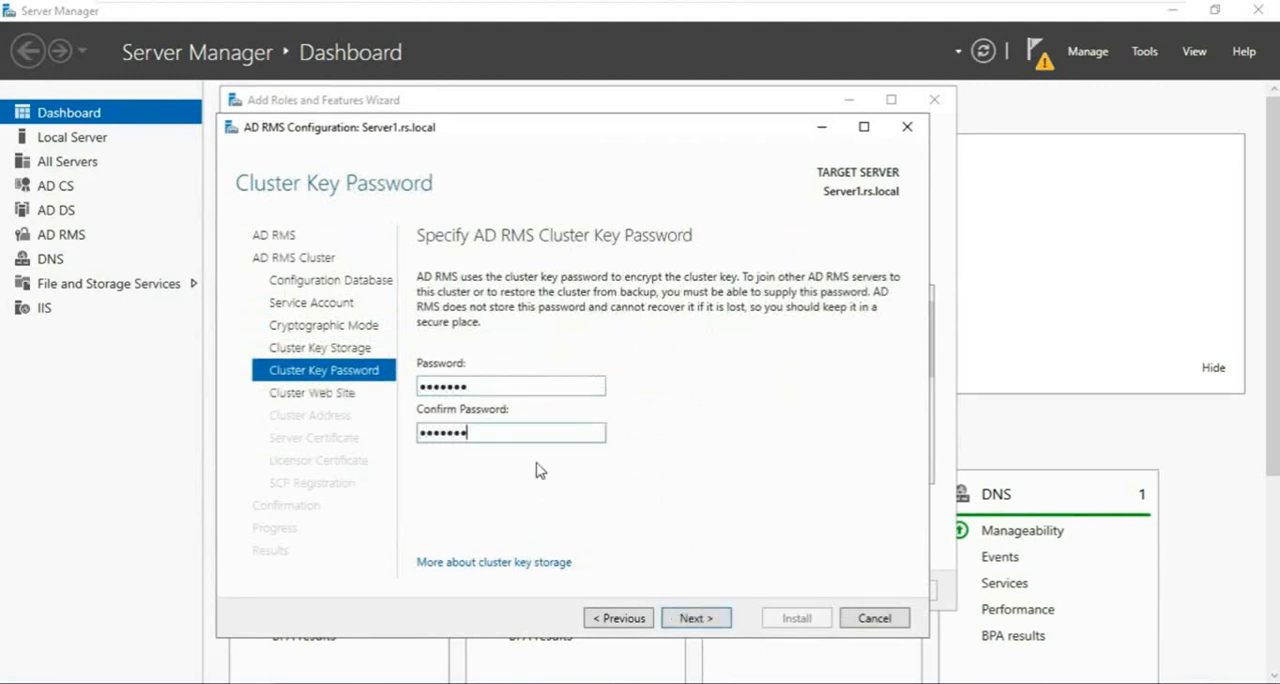
pyautogui.click(700, 617)
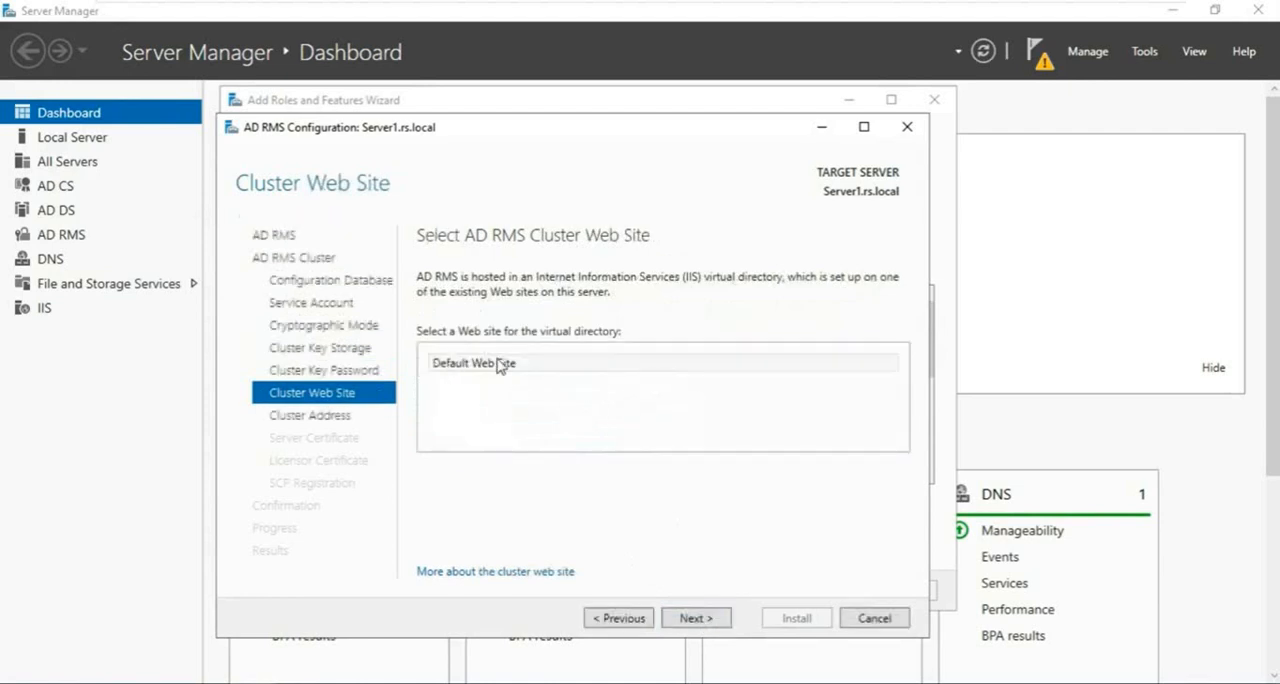
# - Host the cluster on Default Web Site and set its SSL-encrypted address to server1.rs.local on port 443
pyautogui.click(705, 619)
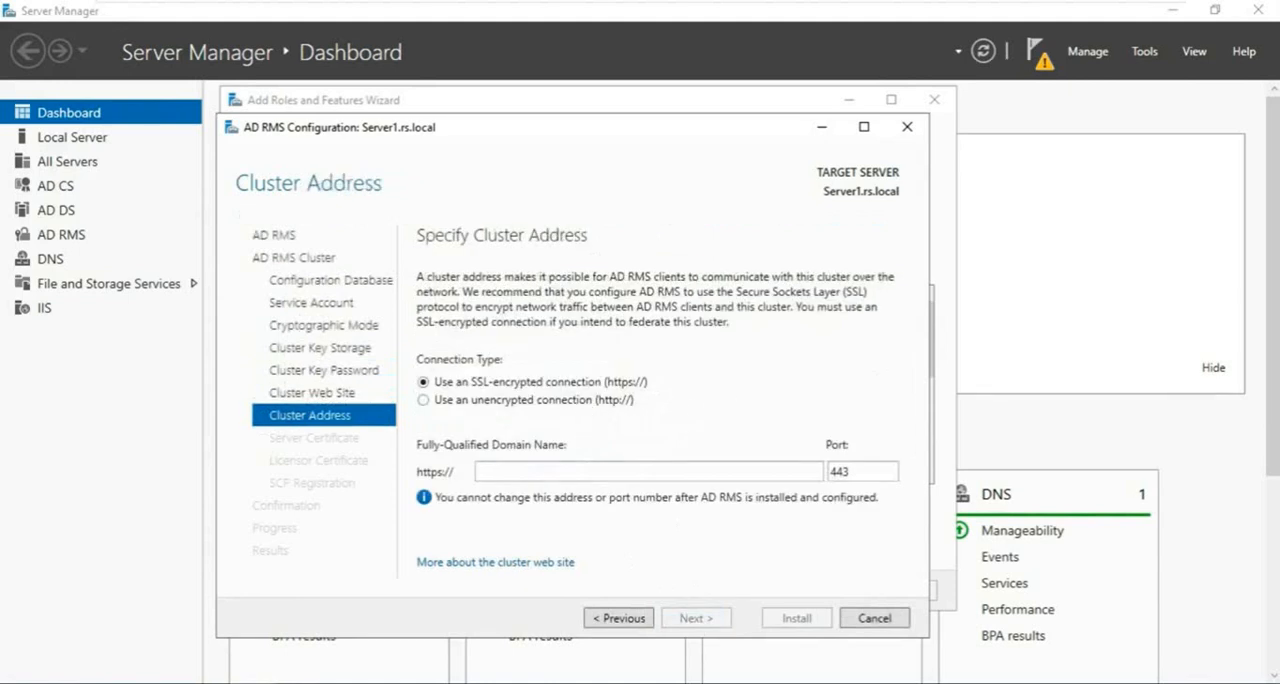
pyautogui.click(502, 472)
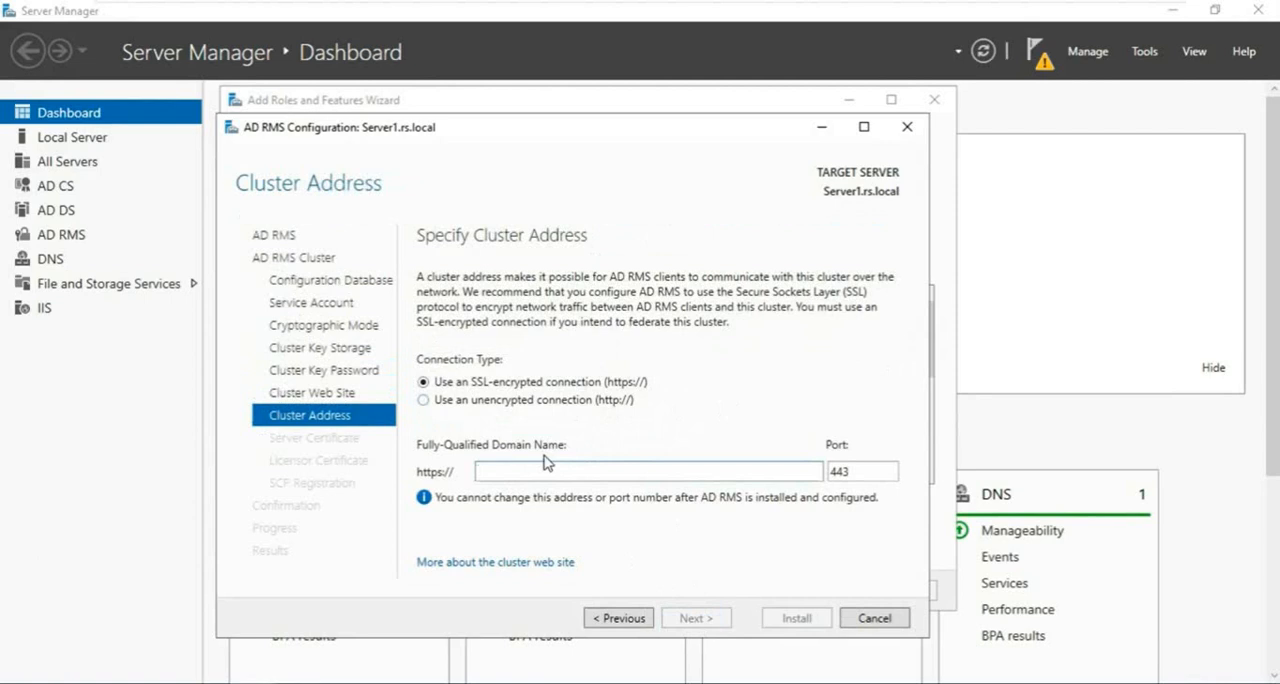
pyautogui.write('server1.rs.local')
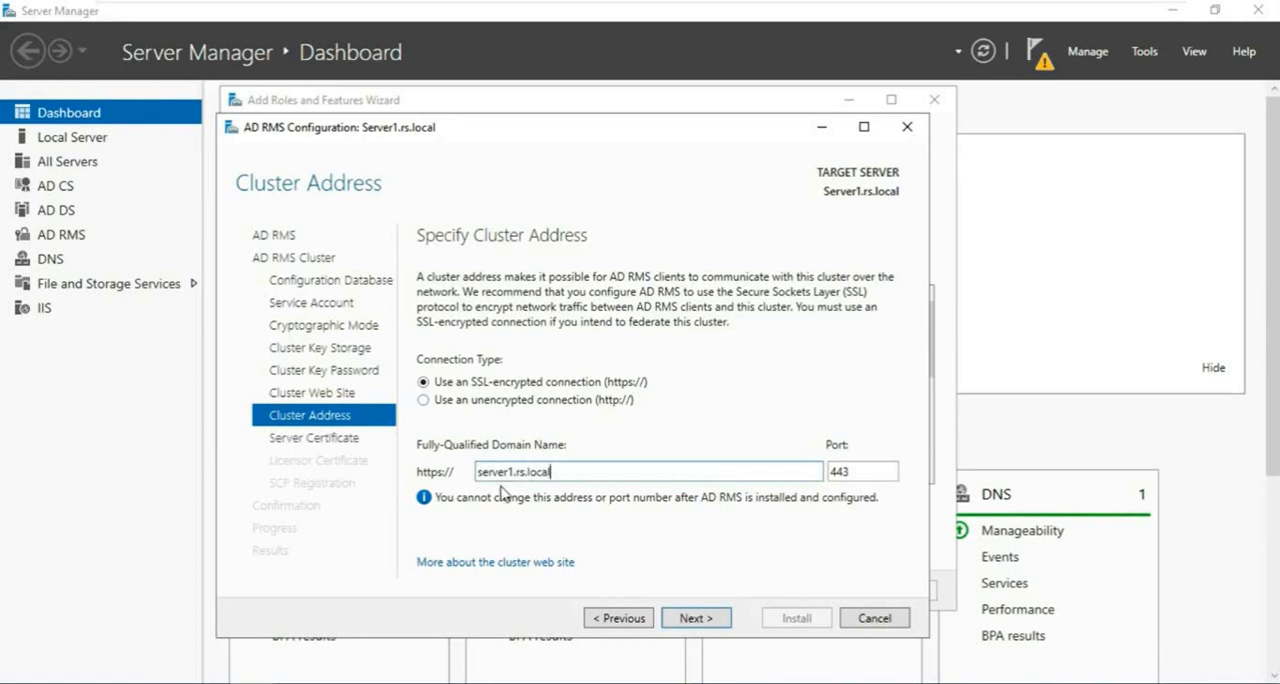
pyautogui.click(700, 619)
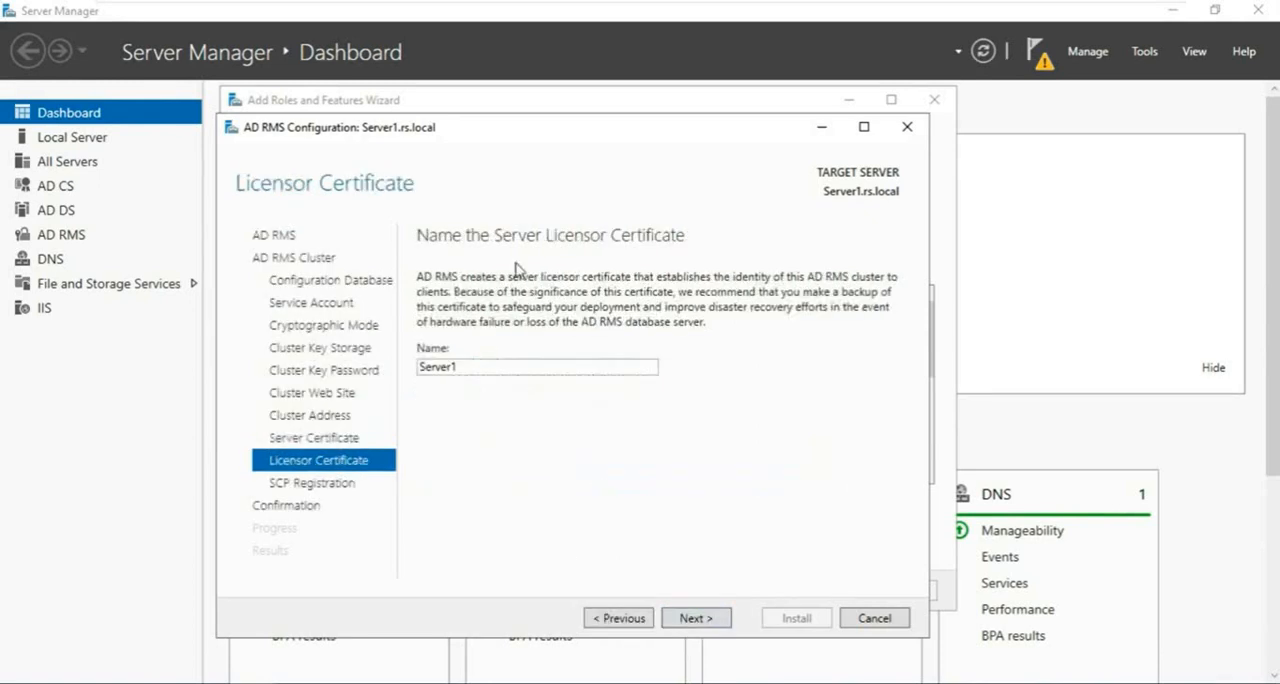
# - Keep licensor certificate name Server1 and immediate SCP registration, install the AD RMS configuration, and close both wizards
pyautogui.click(697, 620)
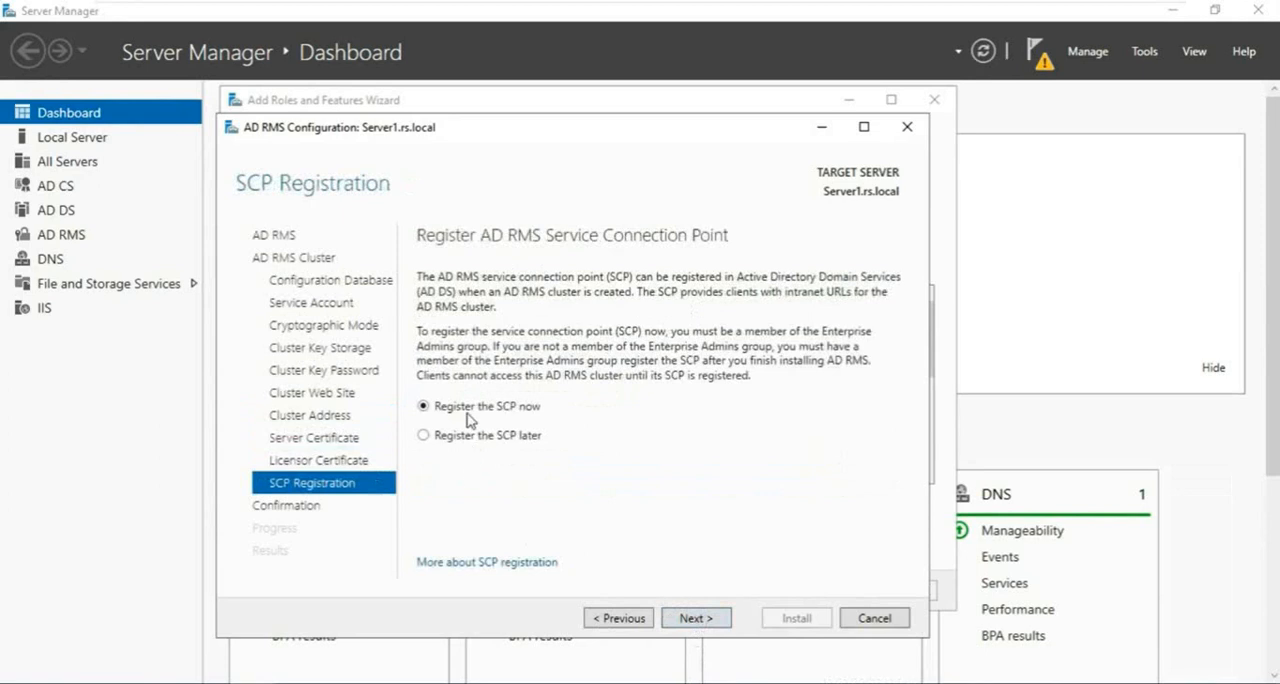
pyautogui.click(697, 618)
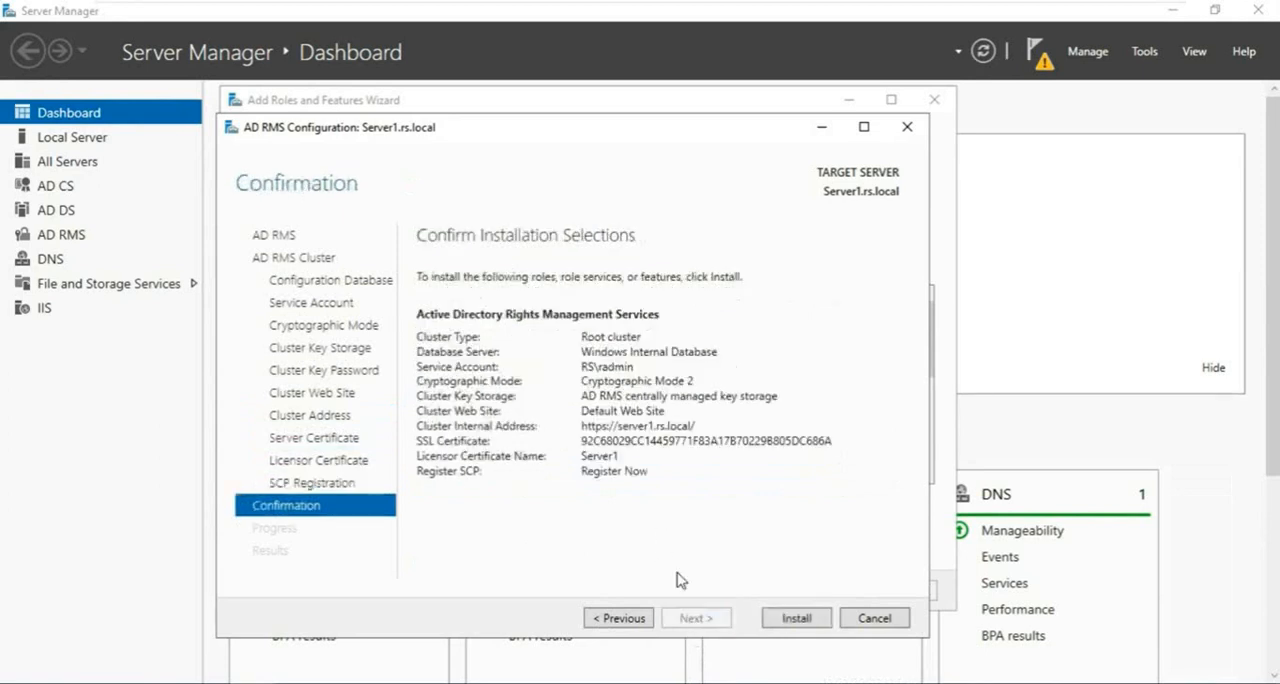
pyautogui.click(790, 622)
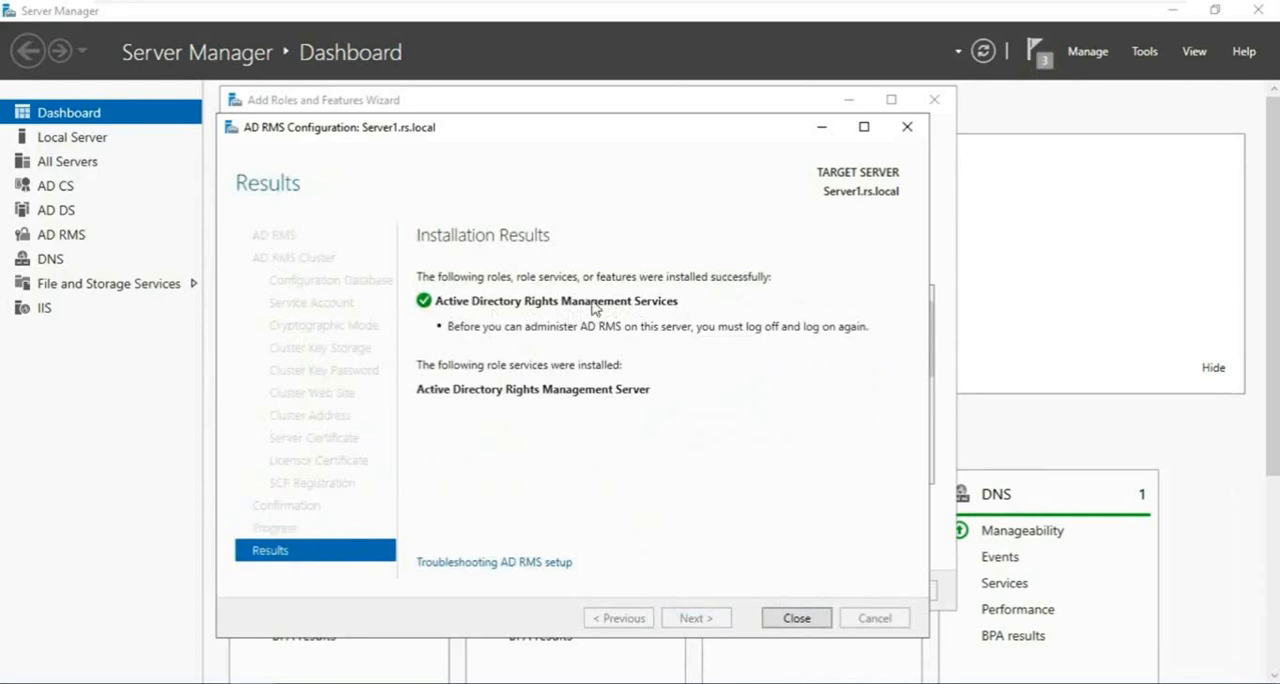
pyautogui.click(795, 618)
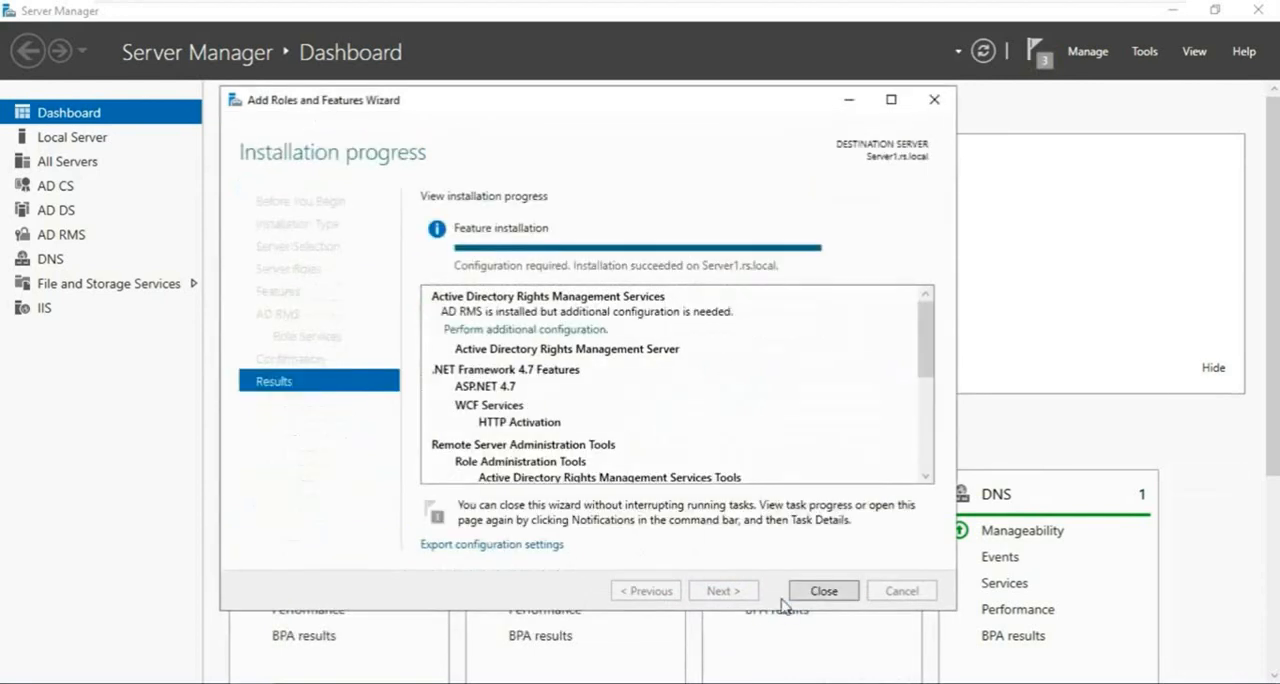
pyautogui.click(826, 596)
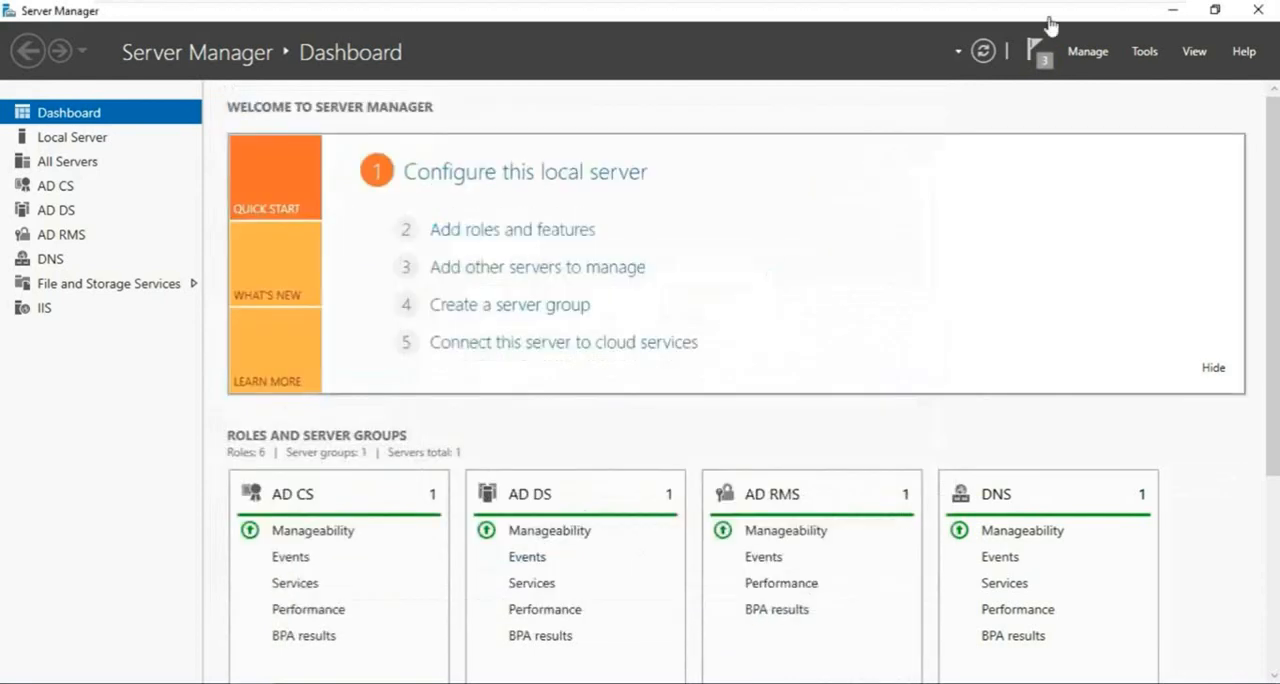
# - Open the Active Directory Rights Management Services console and check the server1.rs.local cluster
pyautogui.click(1143, 55)
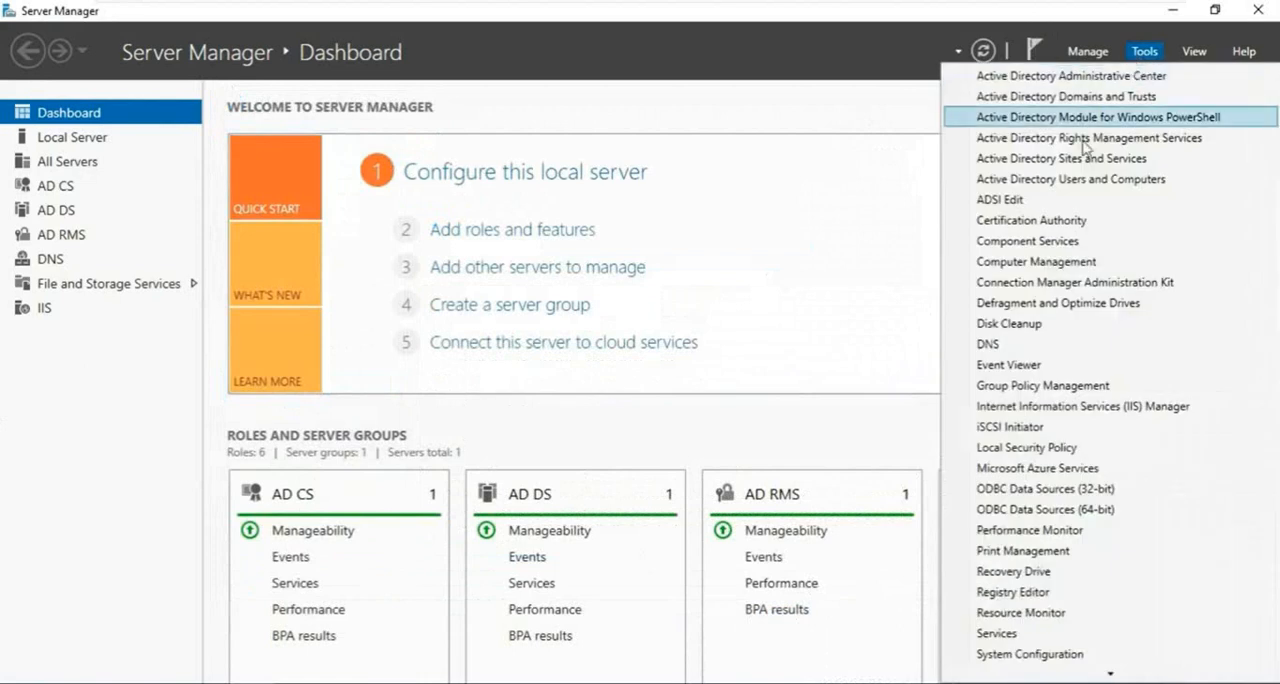
pyautogui.click(1145, 147)
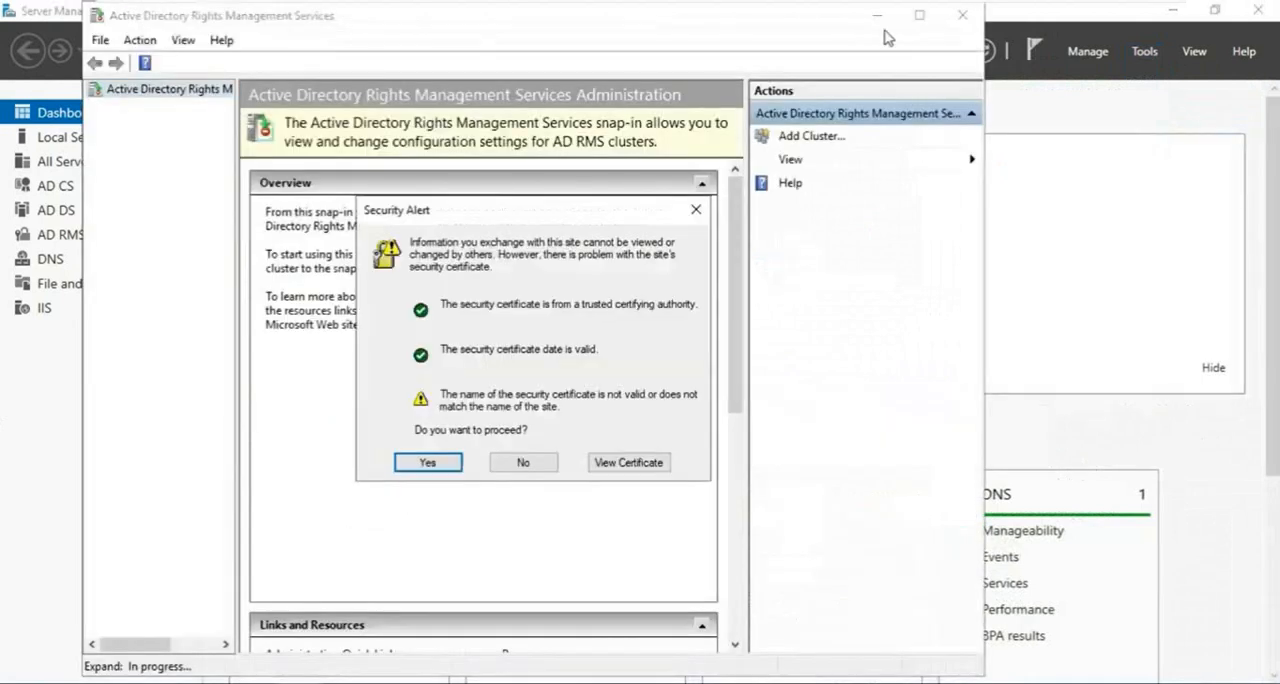
pyautogui.click(437, 462)
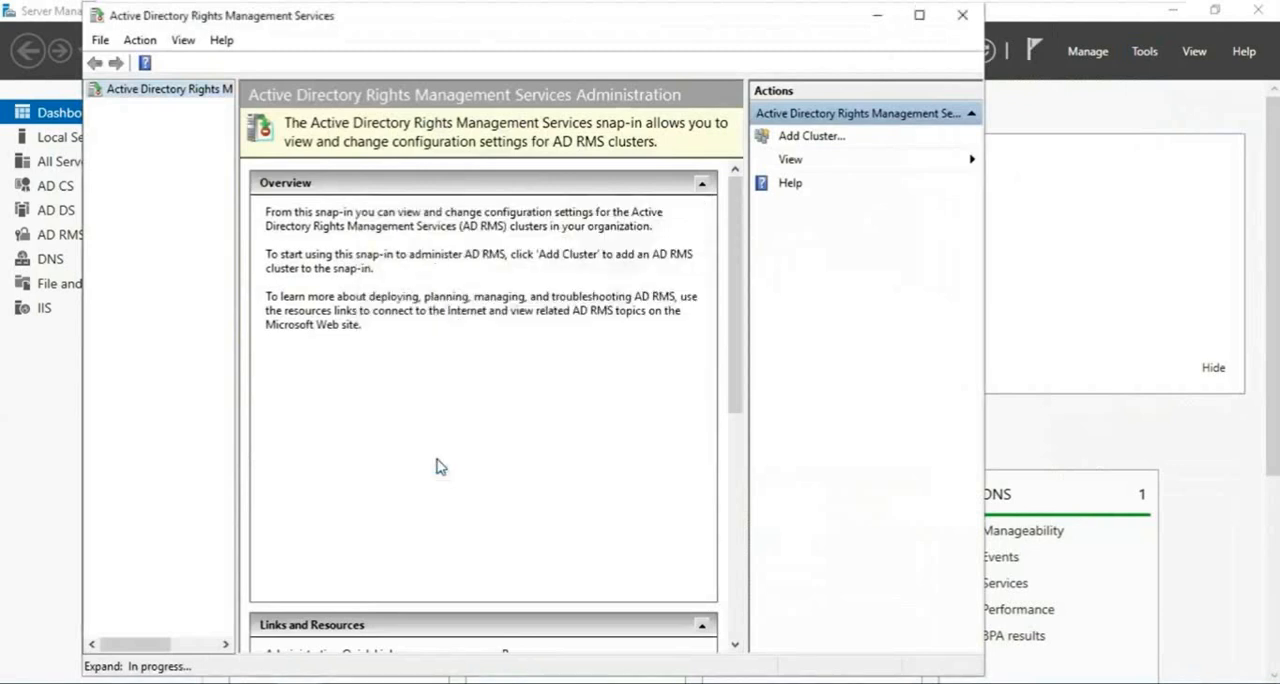
pyautogui.click(918, 16)
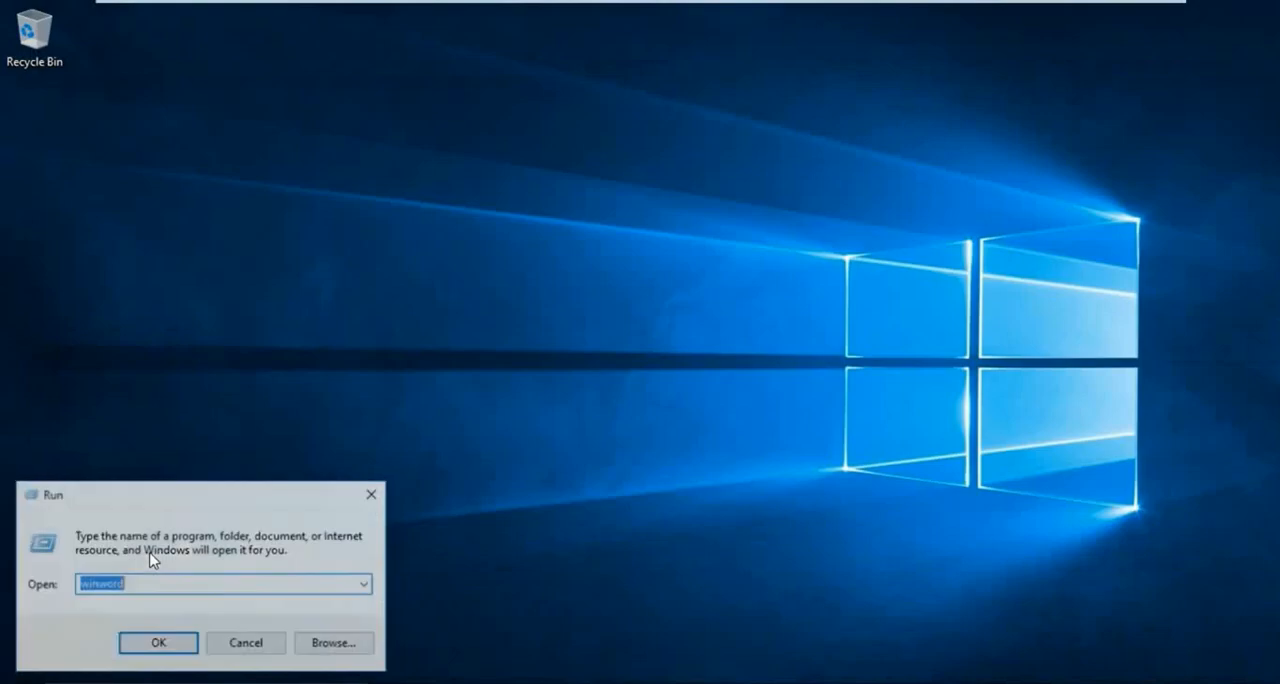
# - Switch to the client computer, launch Microsoft Word, and complete its first-run setup with the default user name and privacy options, declining Microsoft Update
pyautogui.press('Return')
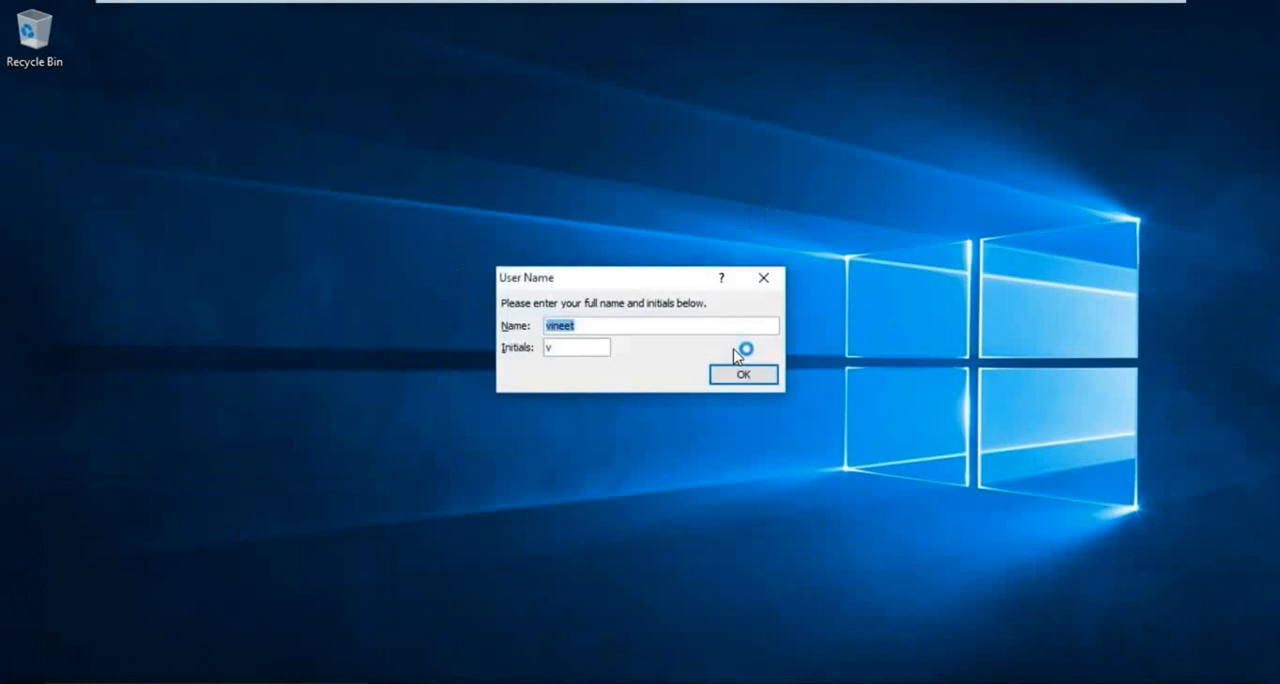
pyautogui.click(737, 376)
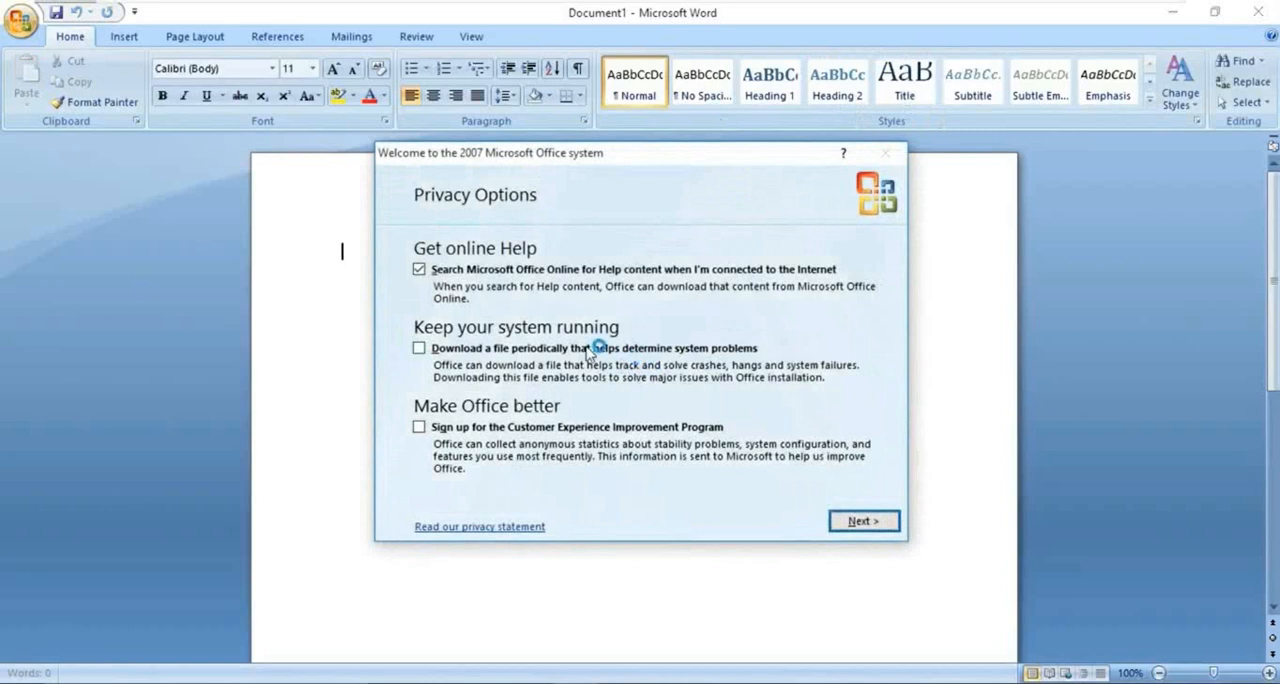
pyautogui.click(860, 520)
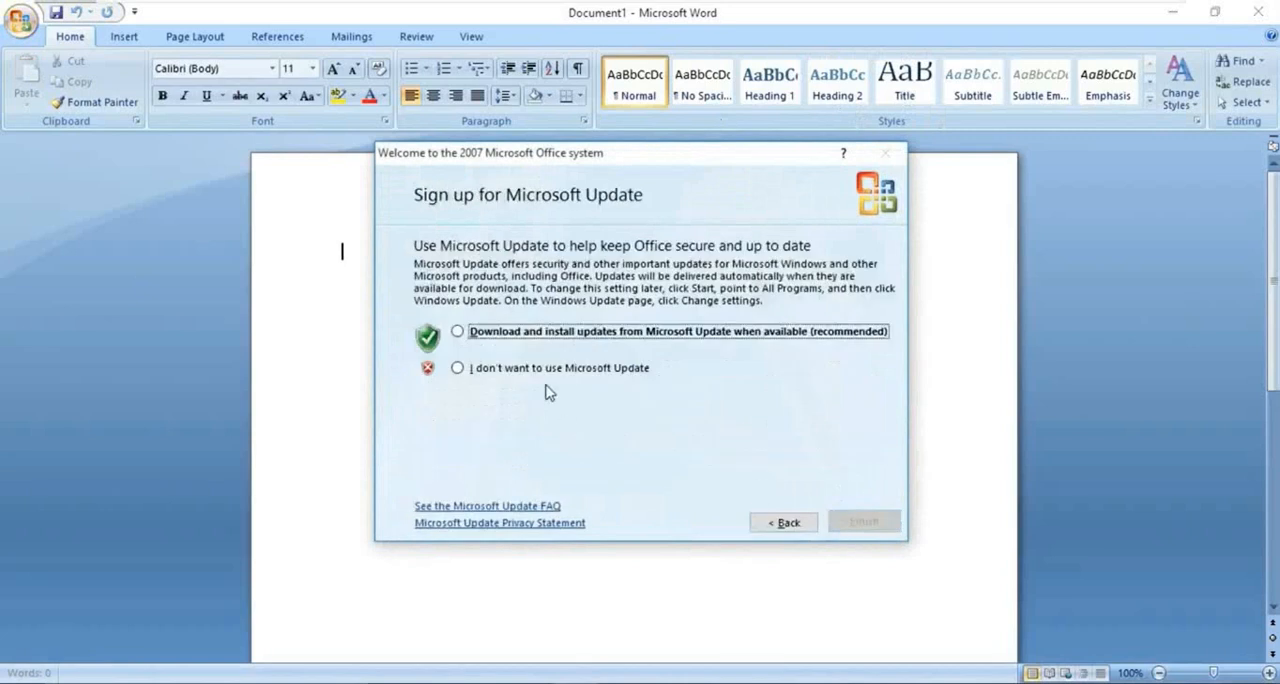
pyautogui.click(546, 370)
pyautogui.click(862, 521)
# - Enter the text "Testing adrms" in the body of the blank document
pyautogui.doubleClick(404, 347)
pyautogui.write('te')
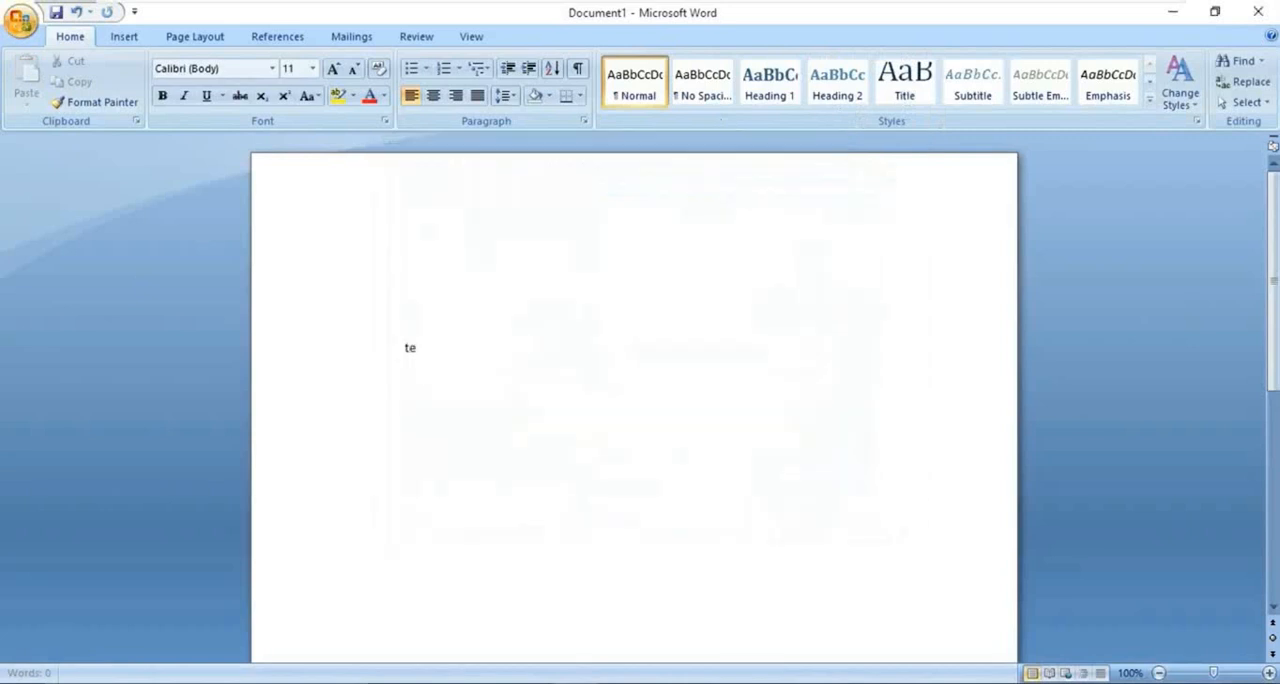
pyautogui.write('sting adrms')
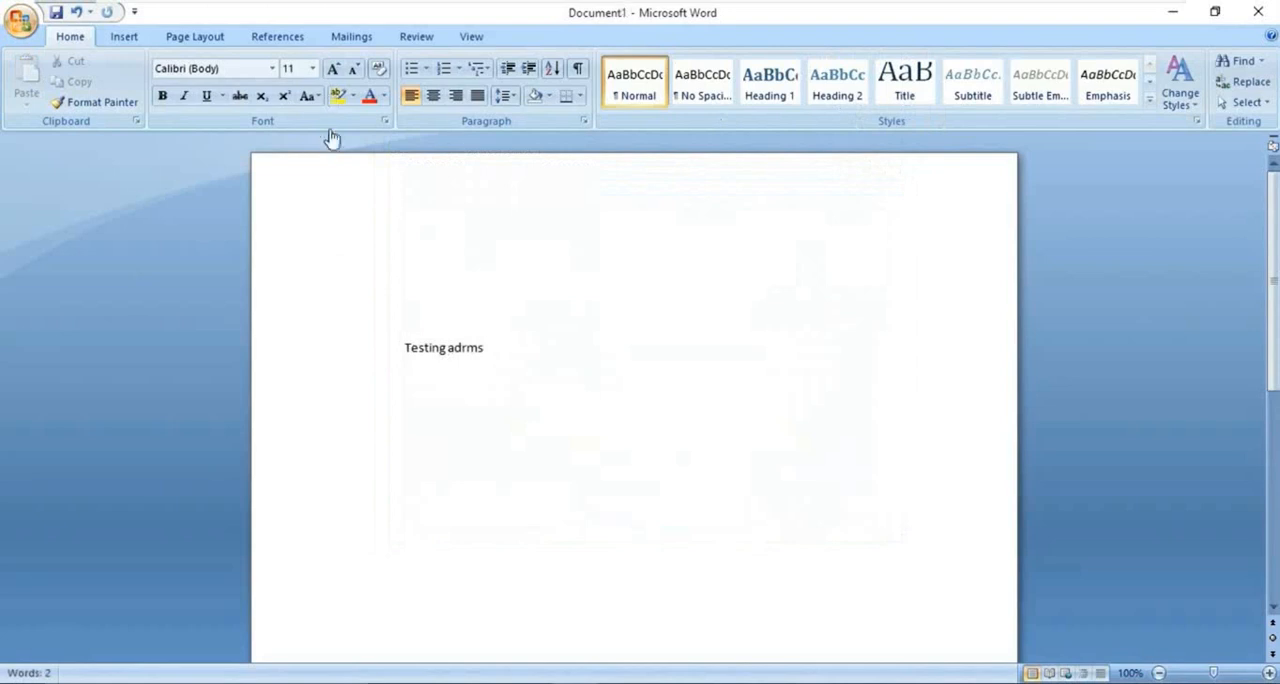
# - Choose Restricted Access for the document and authenticate to Server1.rs.local with the domain user name and password
pyautogui.click(20, 22)
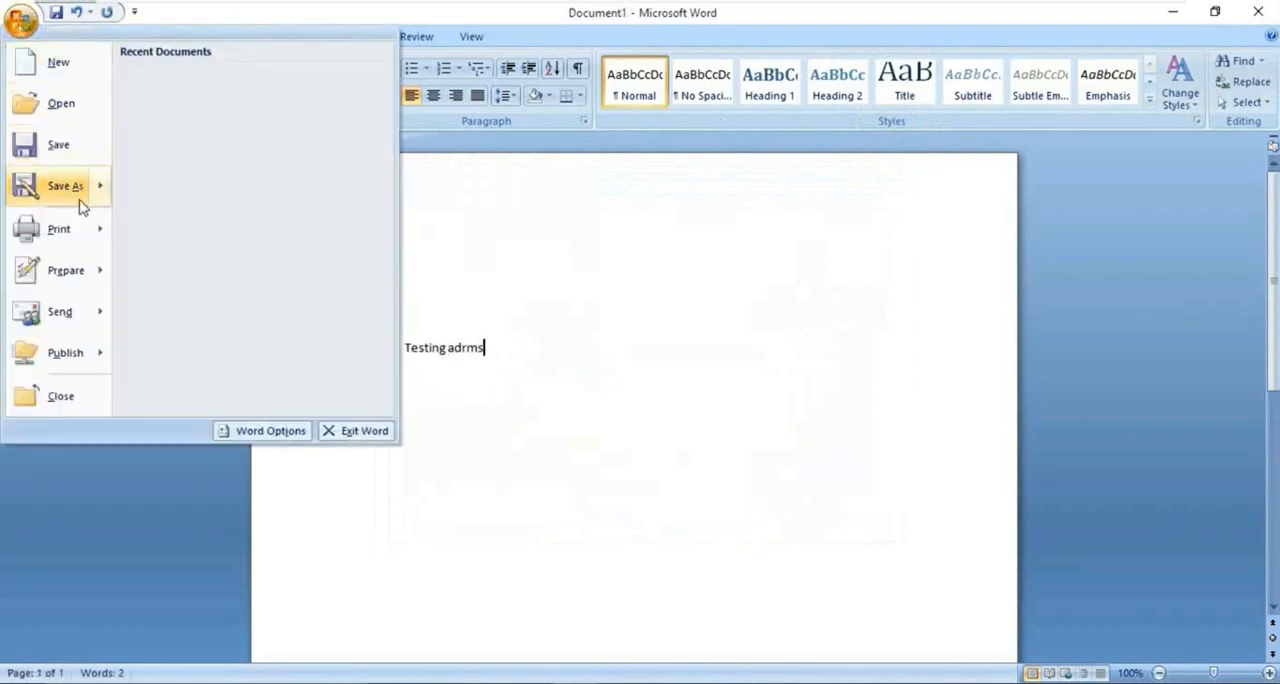
pyautogui.moveTo(95, 269)
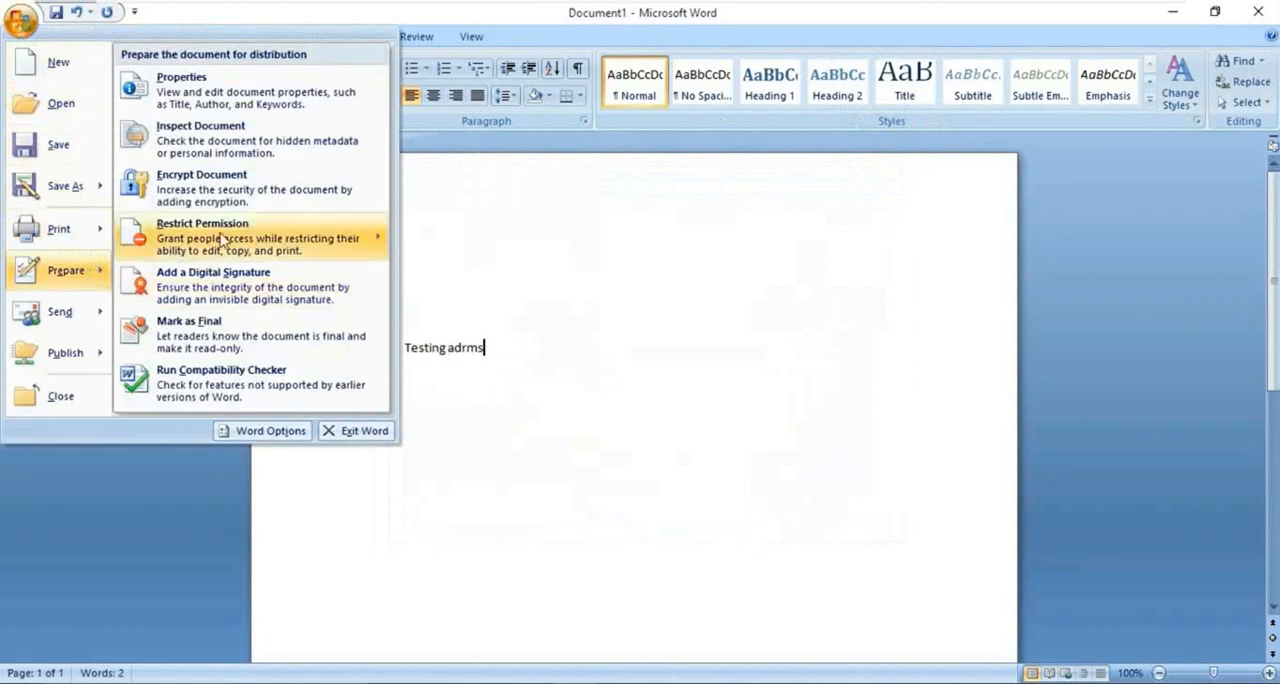
pyautogui.moveTo(186, 232)
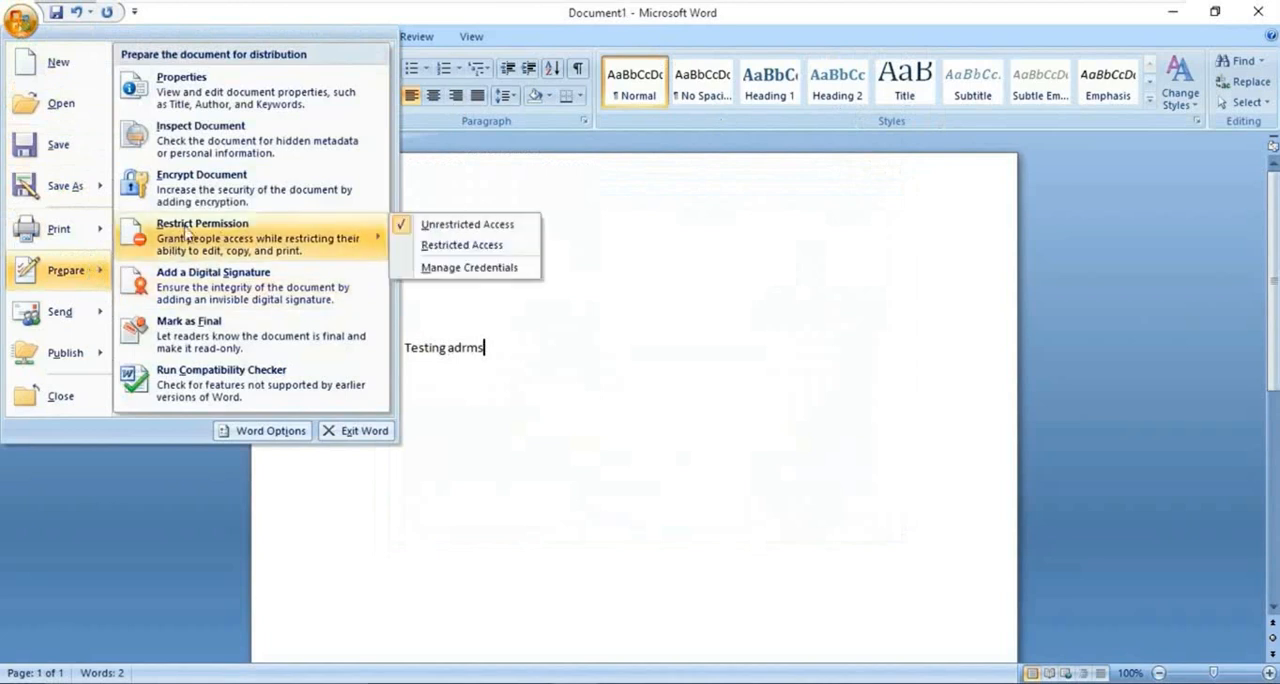
pyautogui.click(484, 248)
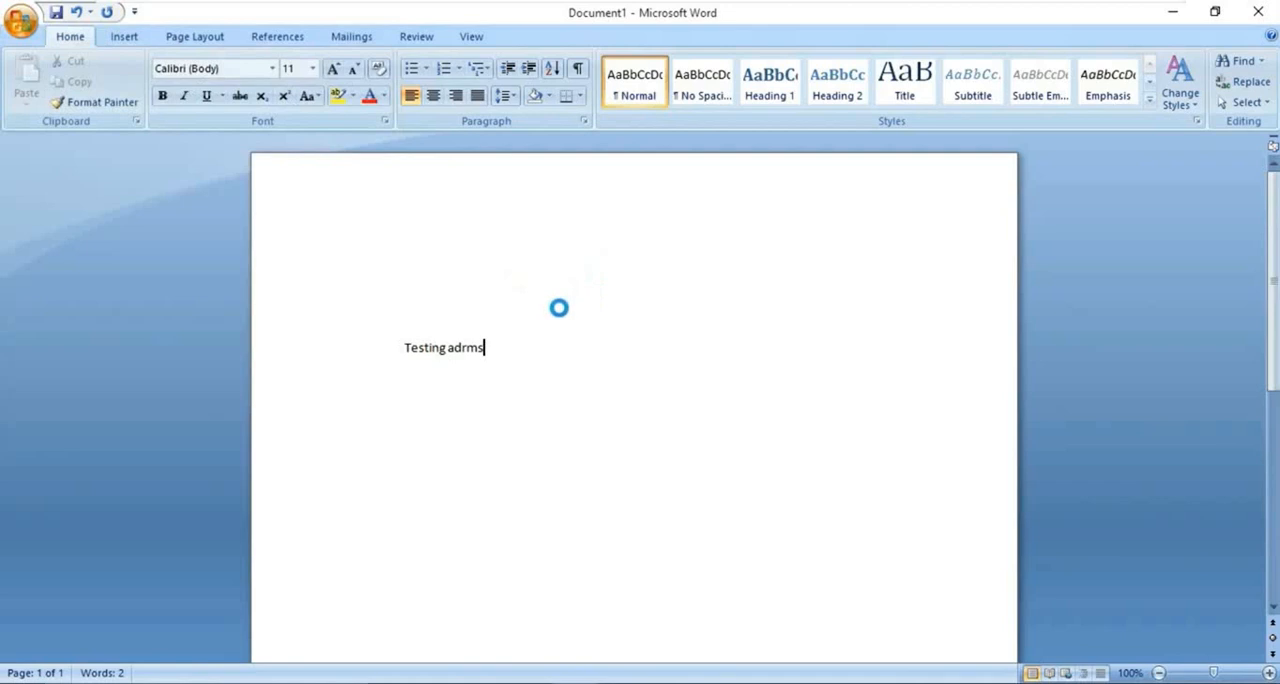
pyautogui.click(516, 397)
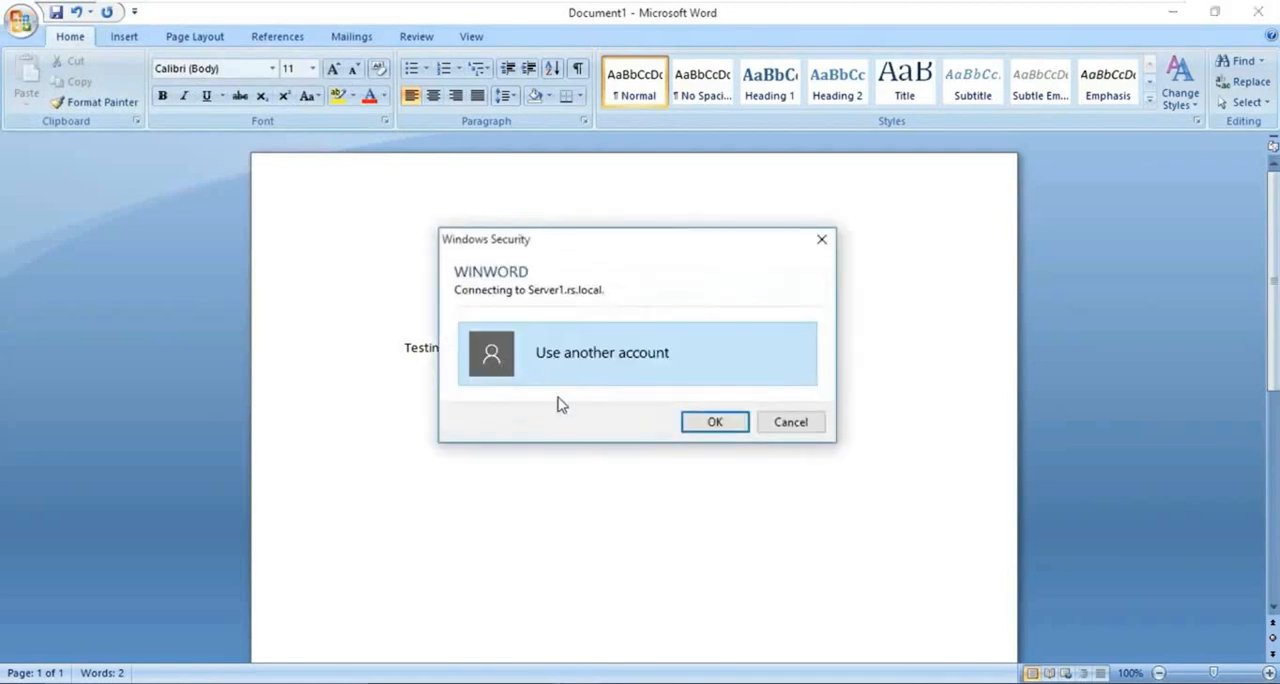
pyautogui.click(603, 375)
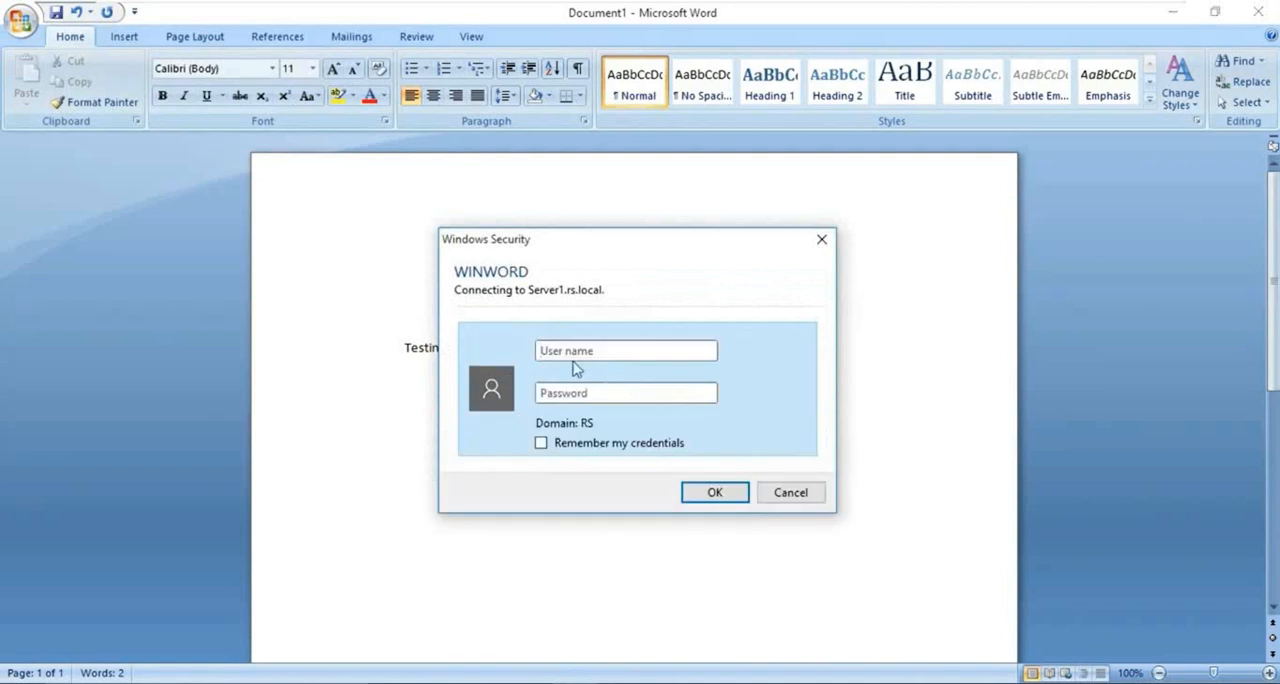
pyautogui.write('vi')
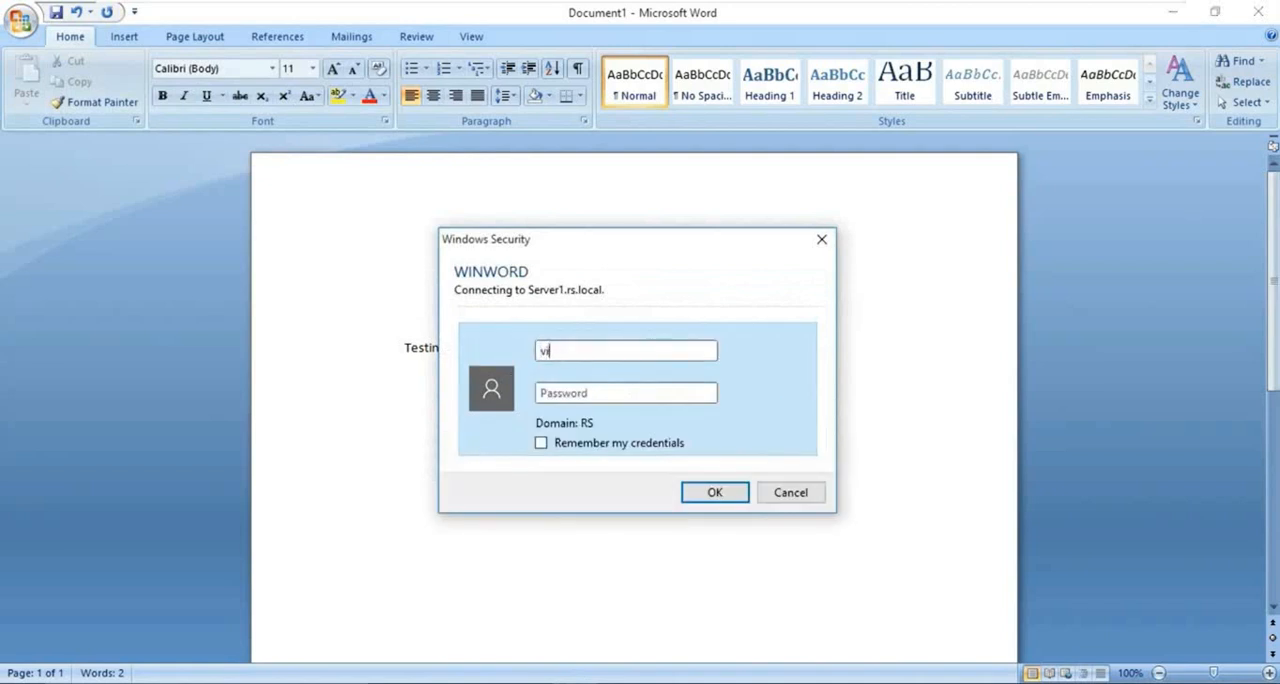
pyautogui.write('•••')
pyautogui.click(686, 492)
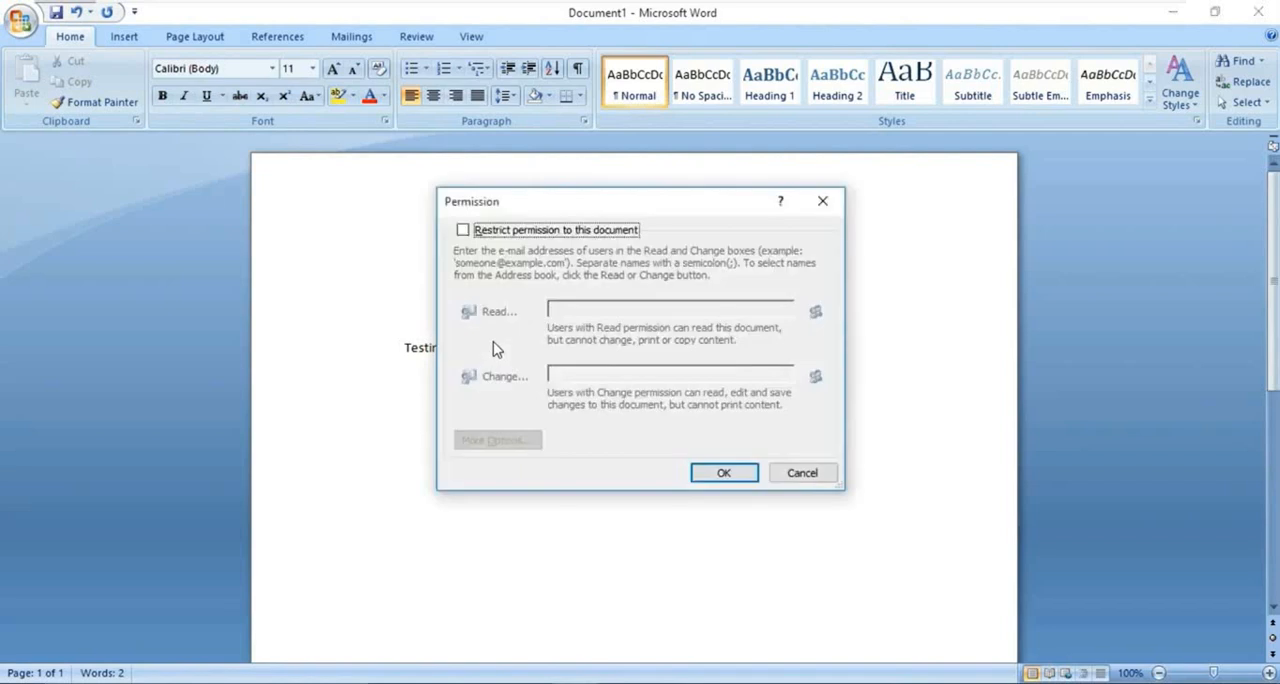
# - Restrict permission to the document, entering one domain user's e-mail for Read and the RMS administrator's e-mail for Change
pyautogui.click(492, 237)
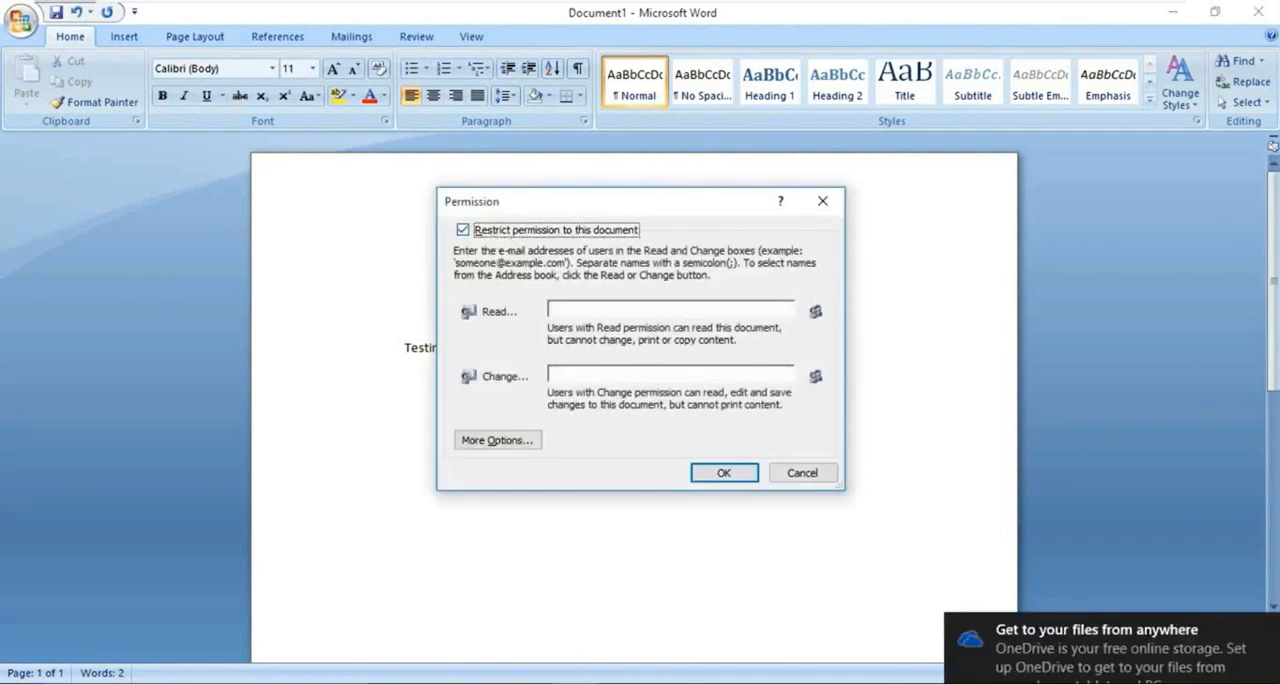
pyautogui.click(640, 310)
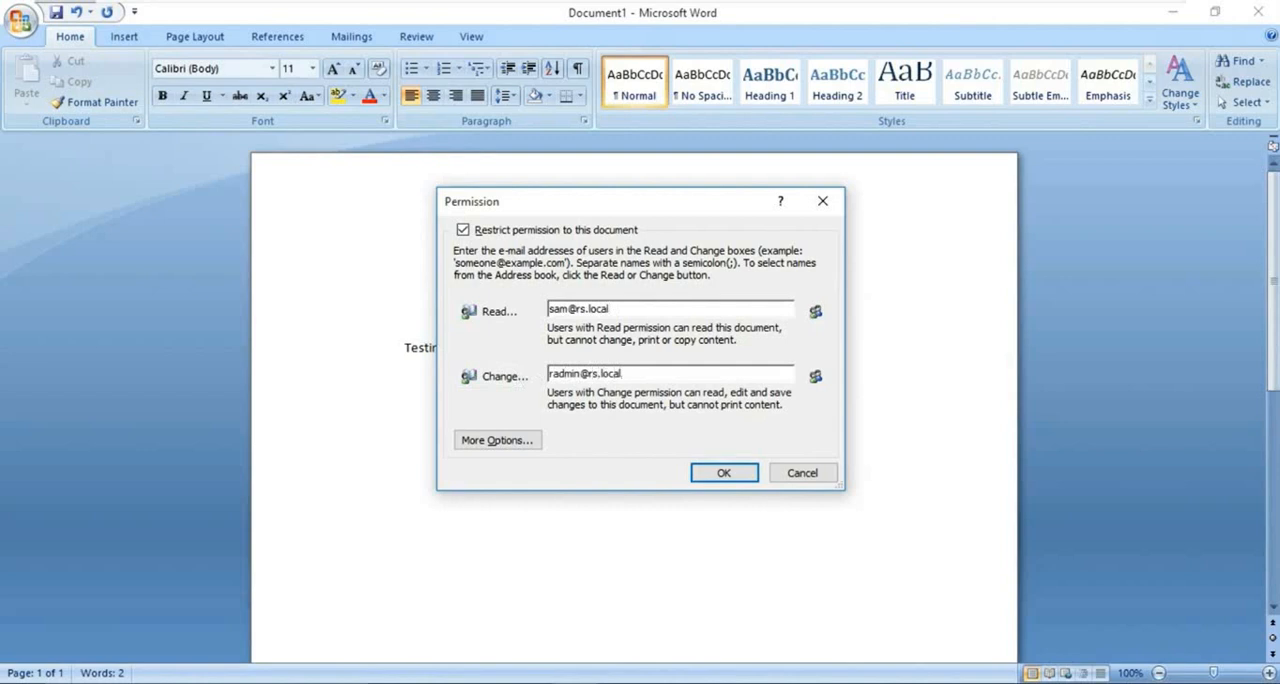
pyautogui.click(728, 478)
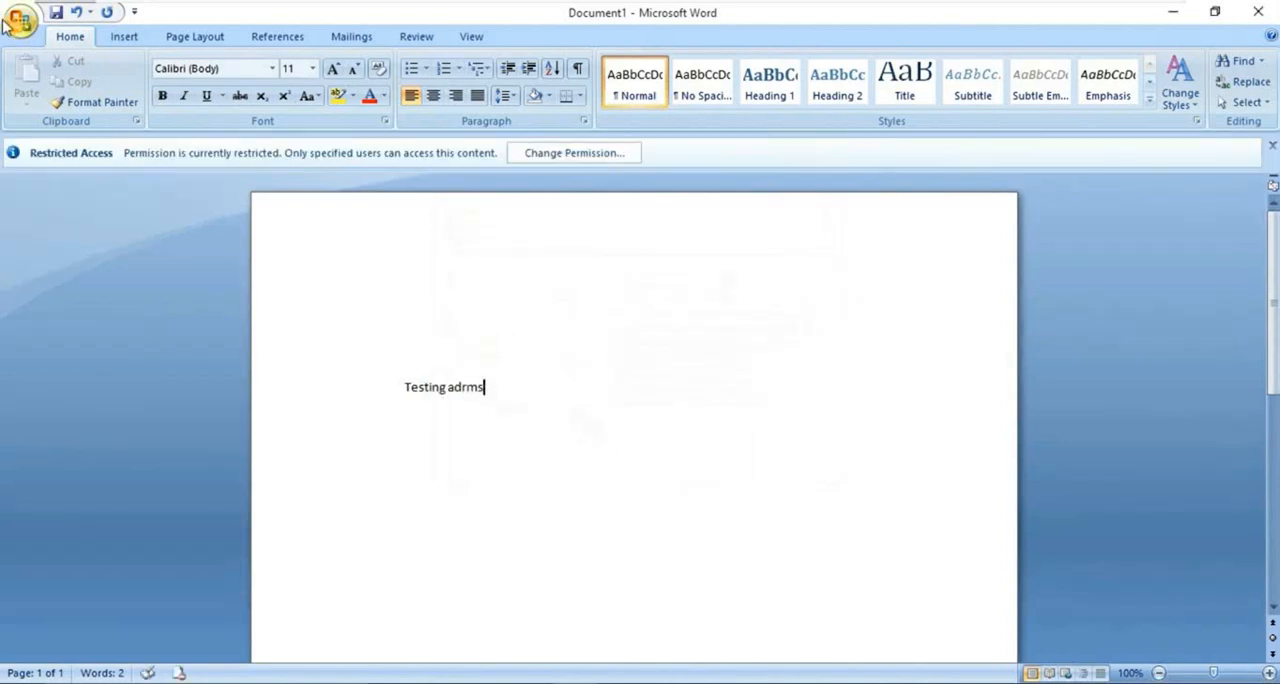
# - Save the restricted document in \\server1\Docs as a Word Document named with the author's first name plus "_Docs", and close Word
pyautogui.click(20, 20)
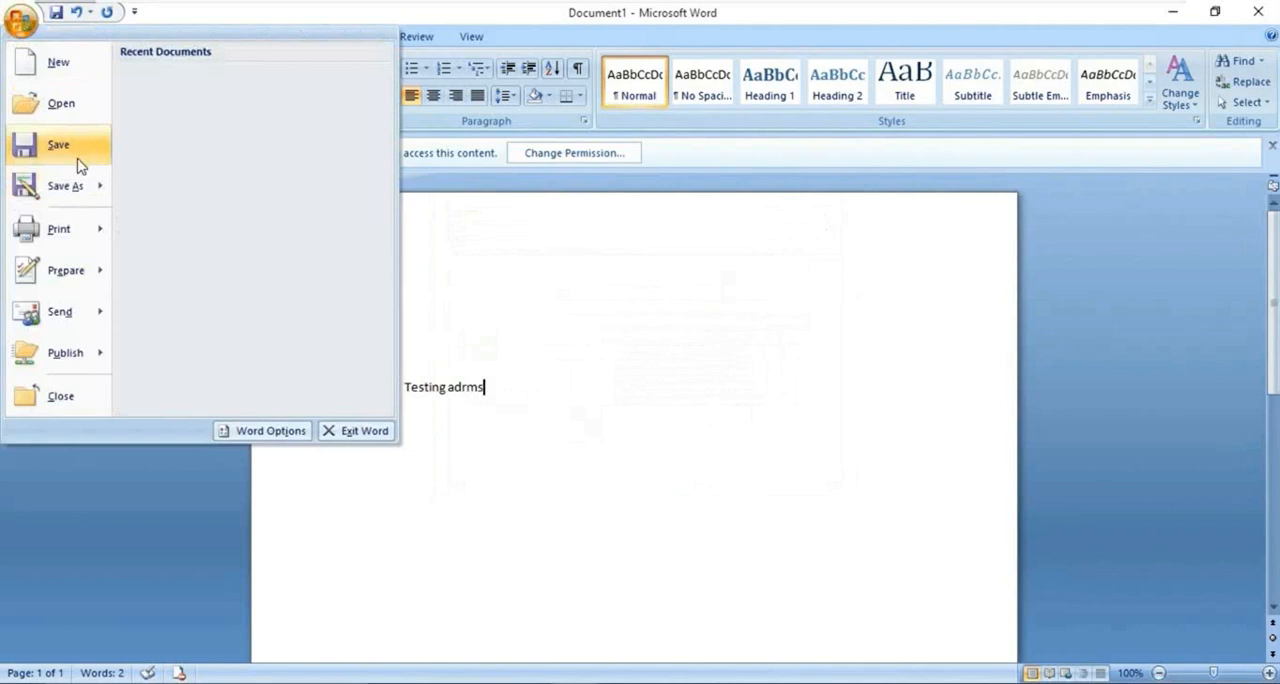
pyautogui.moveTo(85, 186)
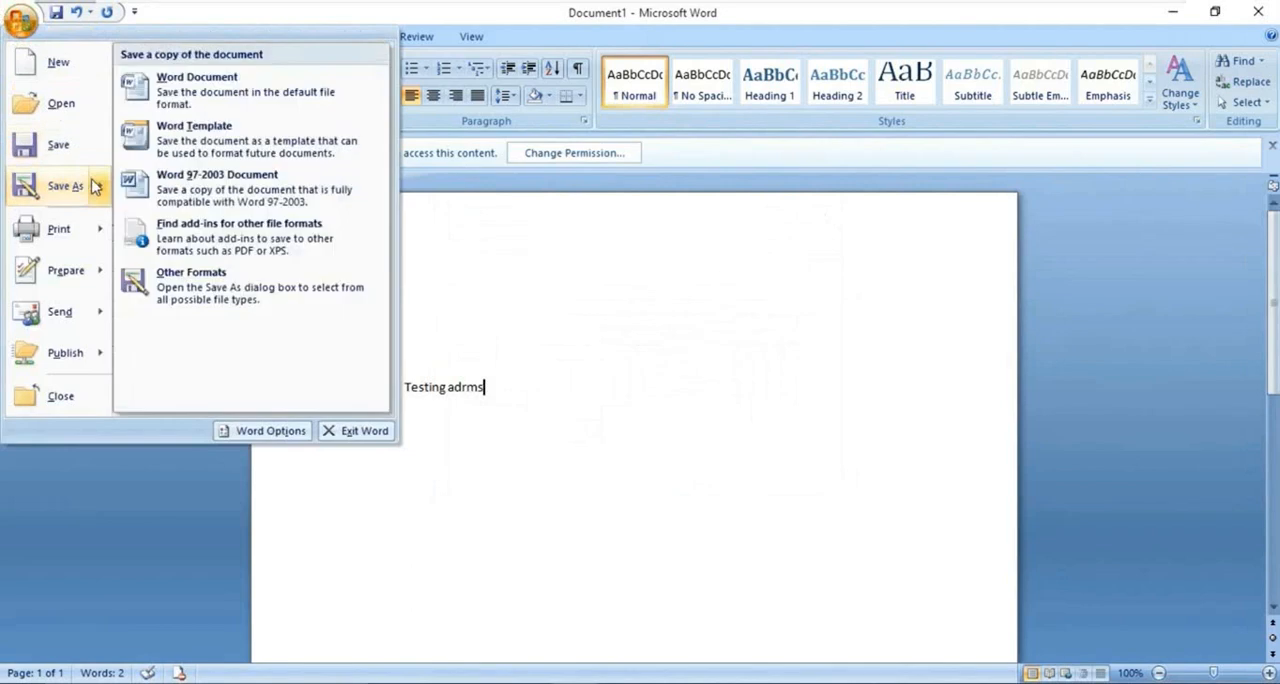
pyautogui.click(217, 108)
pyautogui.write('\\\\server1')
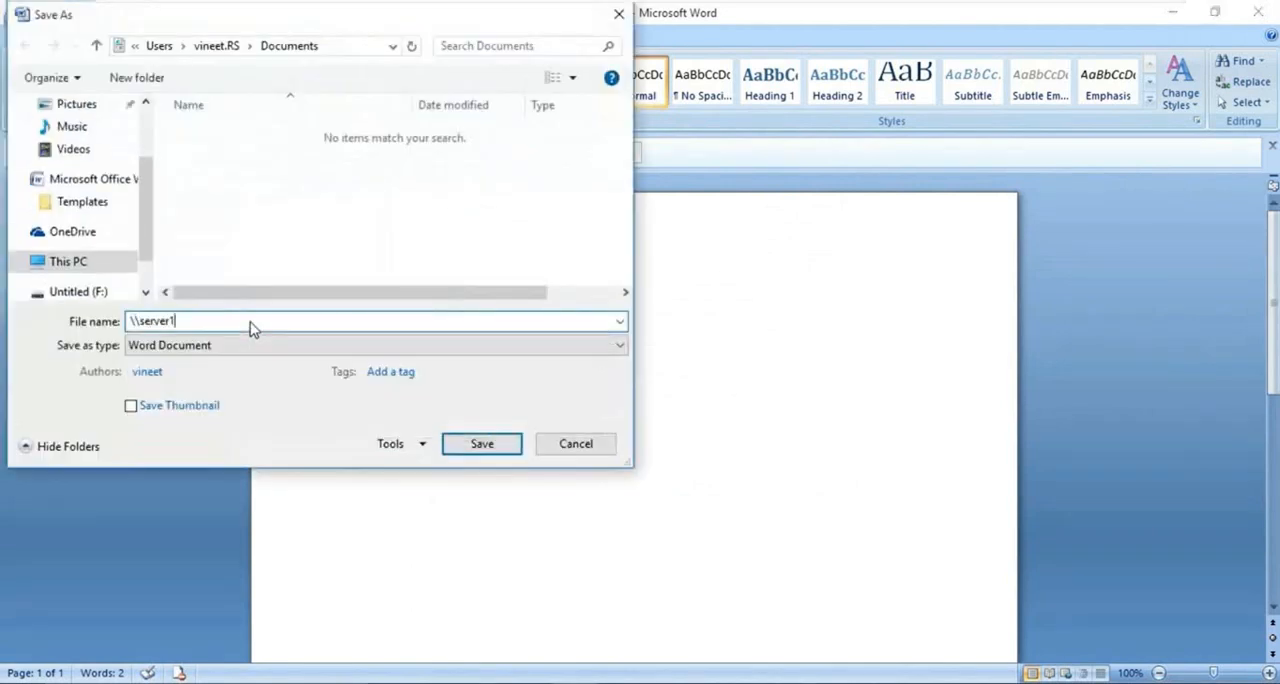
pyautogui.press('Return')
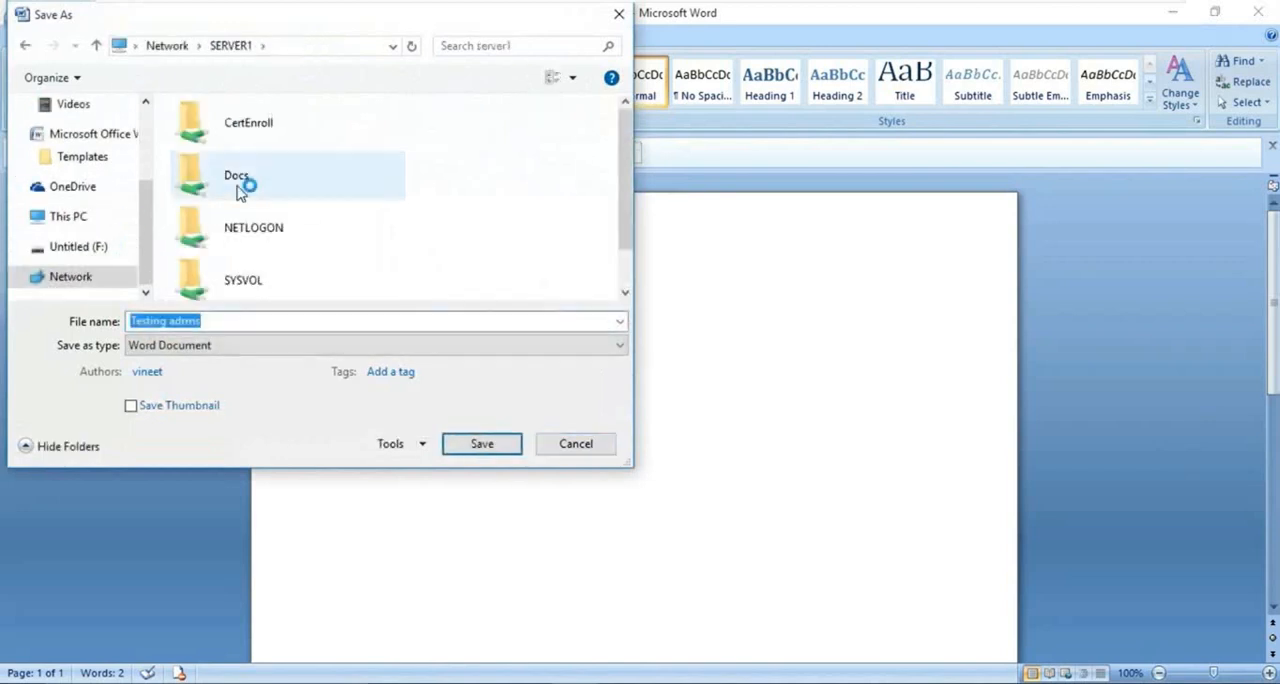
pyautogui.doubleClick(241, 180)
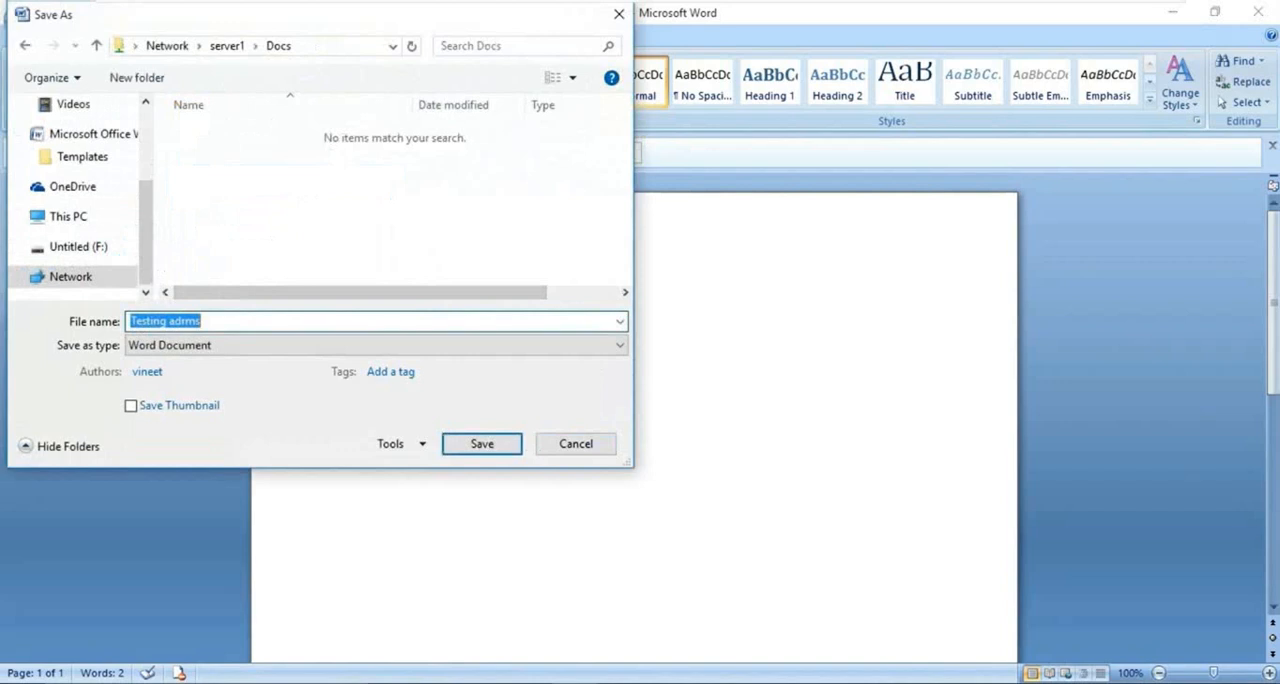
pyautogui.write('Vineet_Docs')
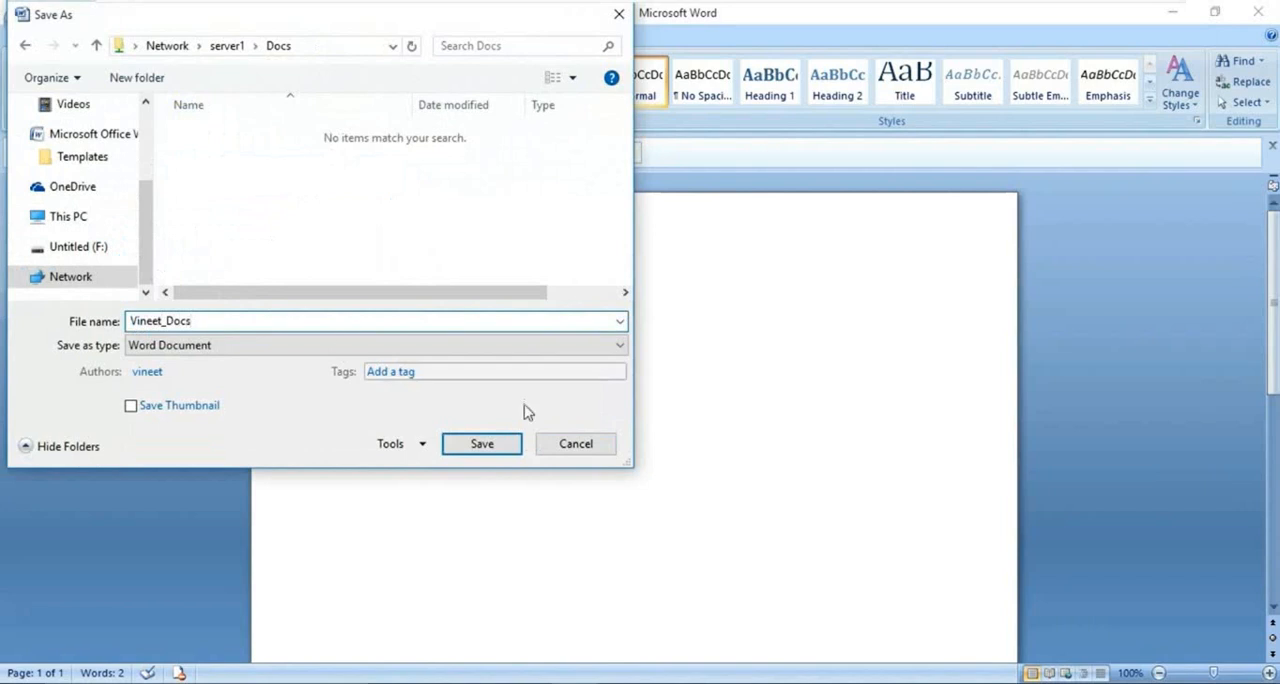
pyautogui.click(512, 445)
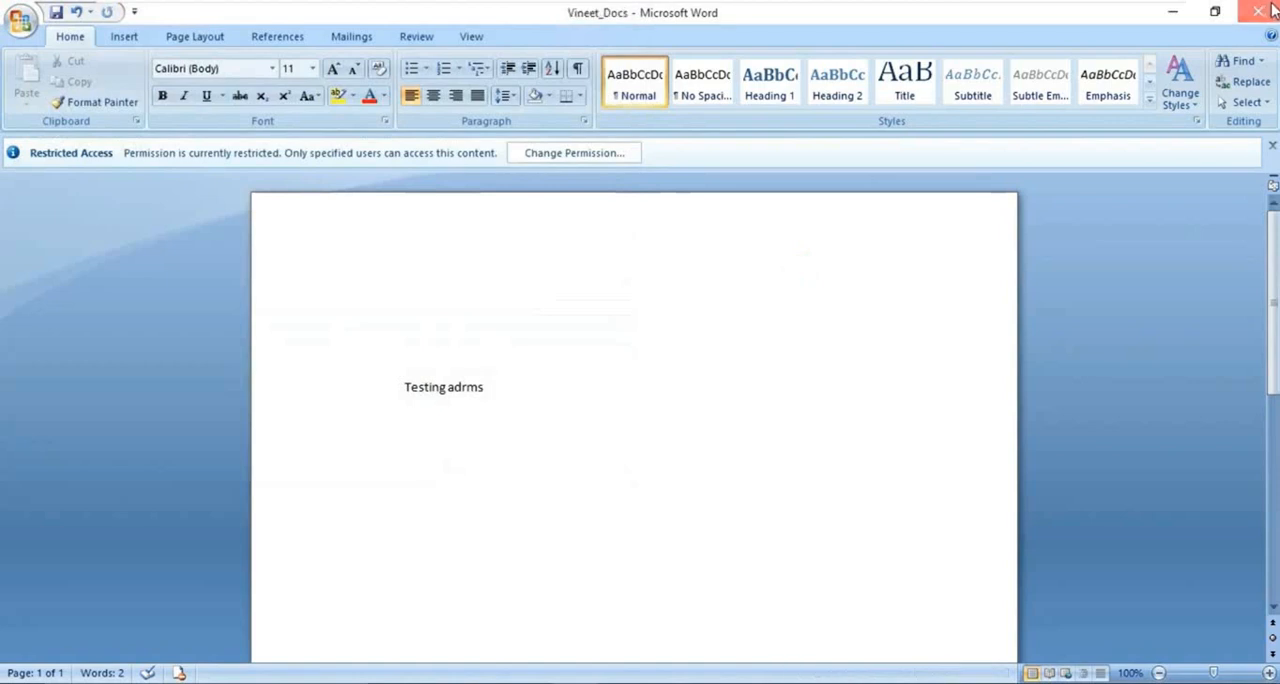
pyautogui.click(1272, 8)
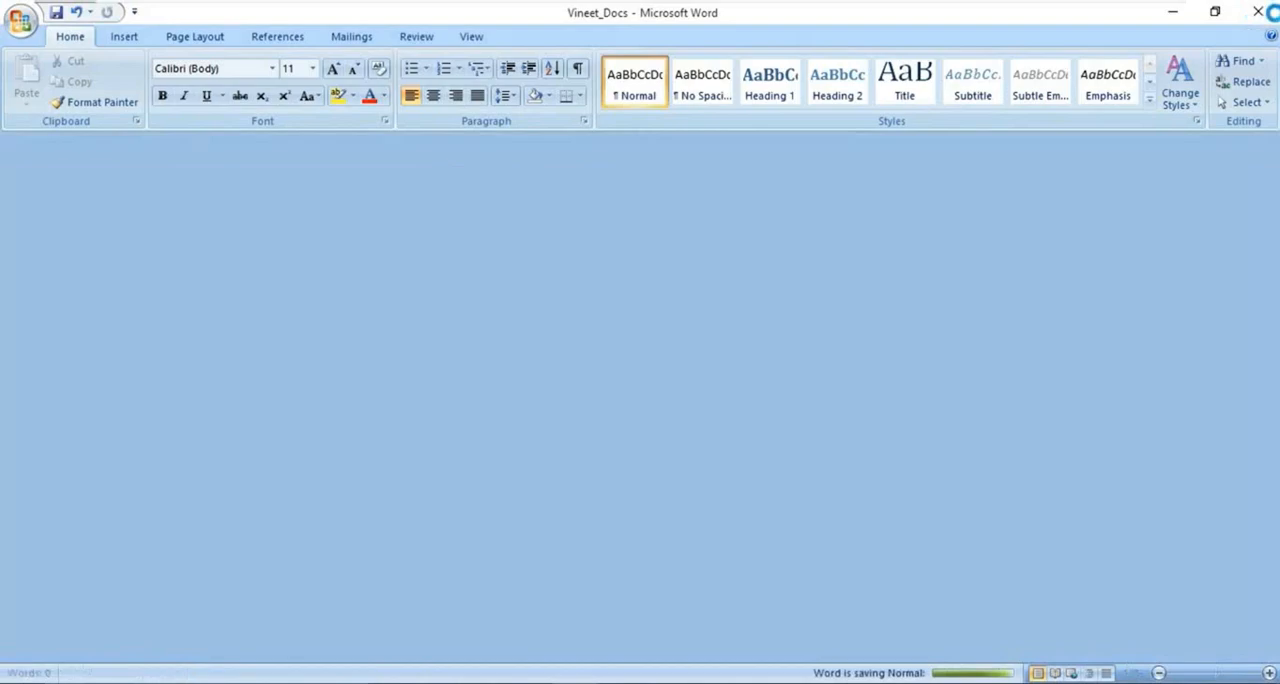
# - Sign the document's author out of Windows on the client computer
pyautogui.press('super+x')
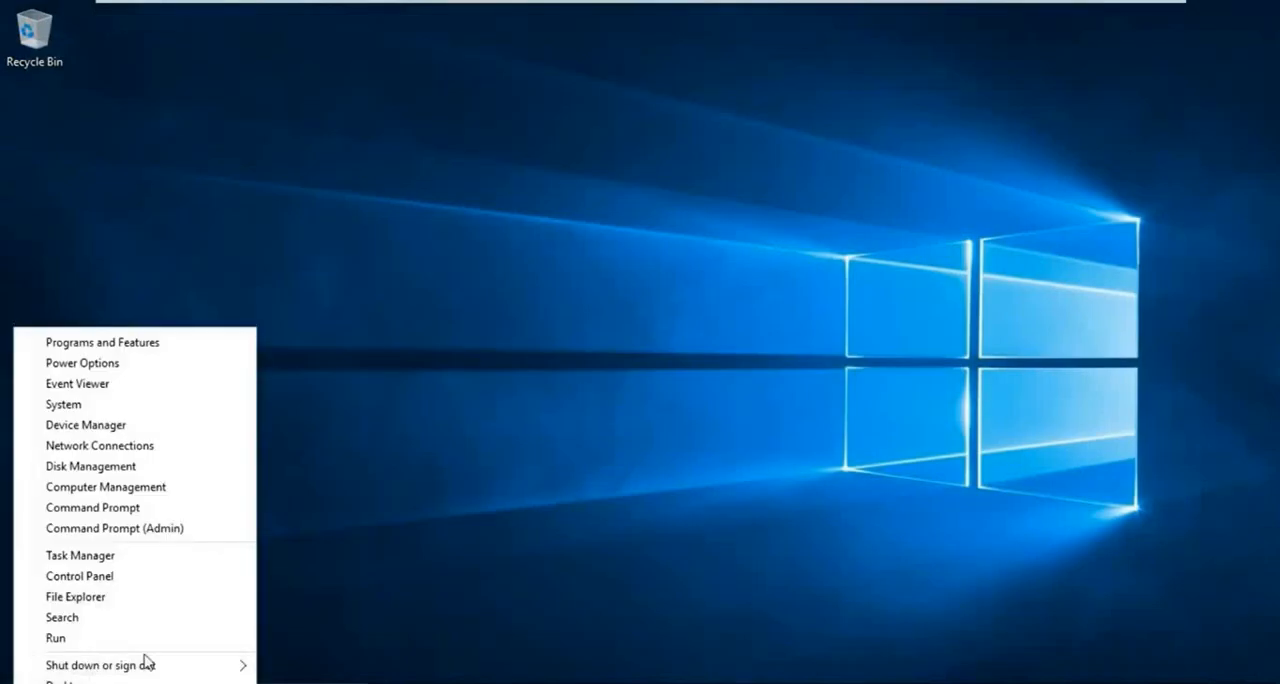
pyautogui.moveTo(238, 662)
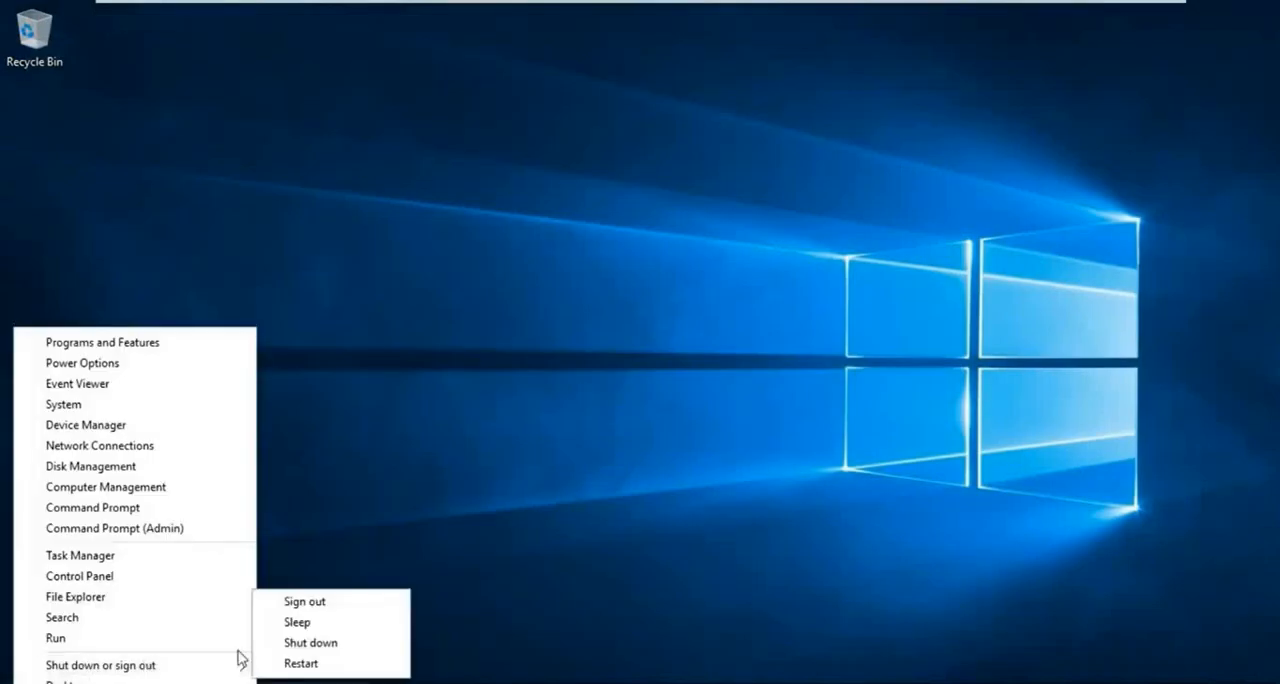
pyautogui.click(341, 612)
# - Sign in to the RS domain as the user granted Read permission, entering that account's user name and password
pyautogui.click(646, 363)
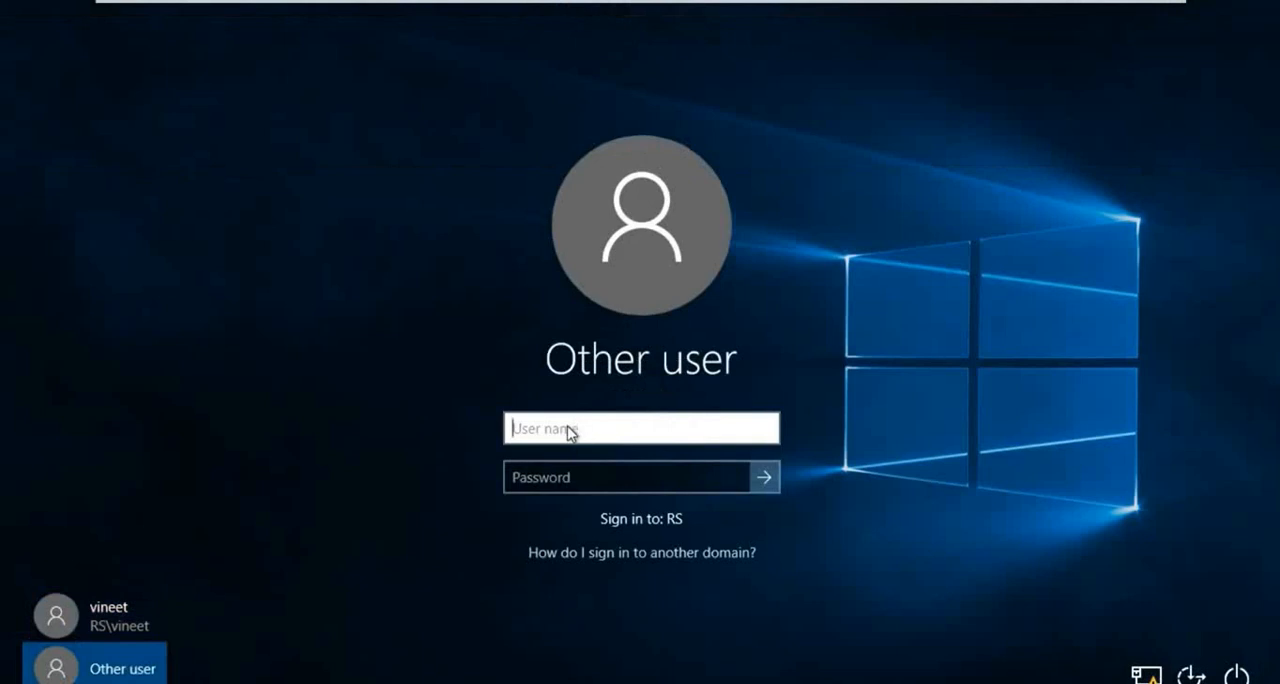
pyautogui.write('sam')
pyautogui.press('Tab')
pyautogui.write('*******')
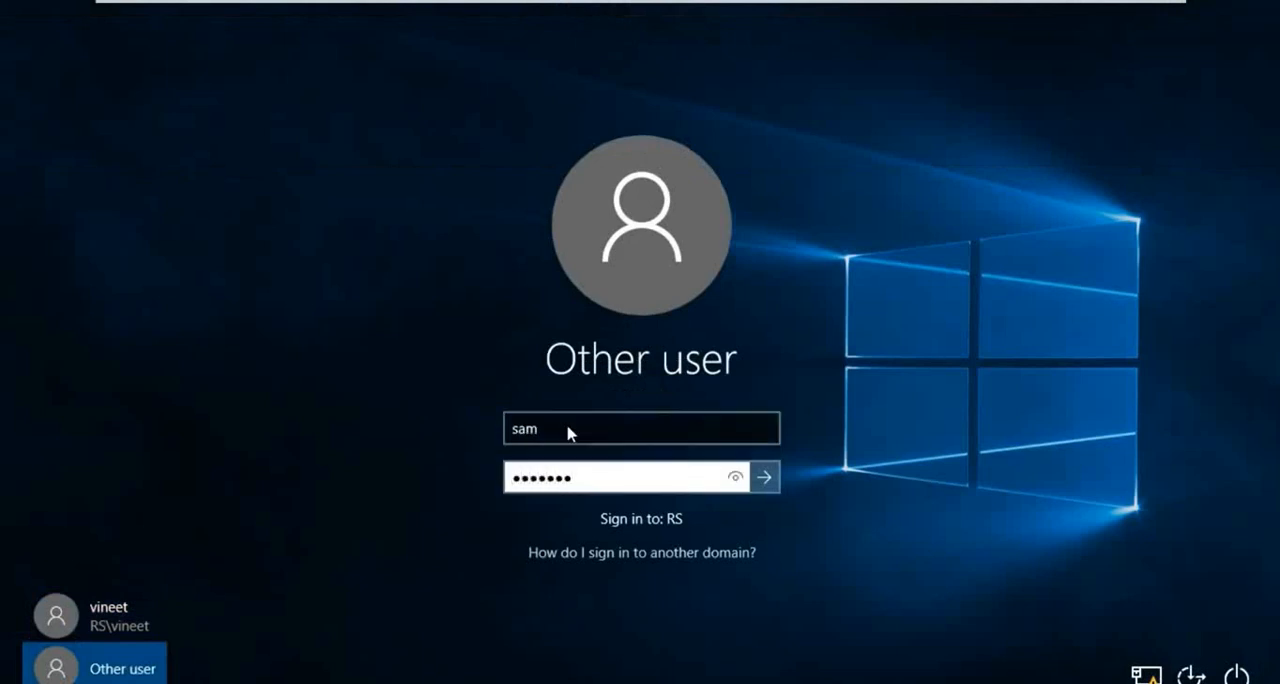
pyautogui.press('Return')
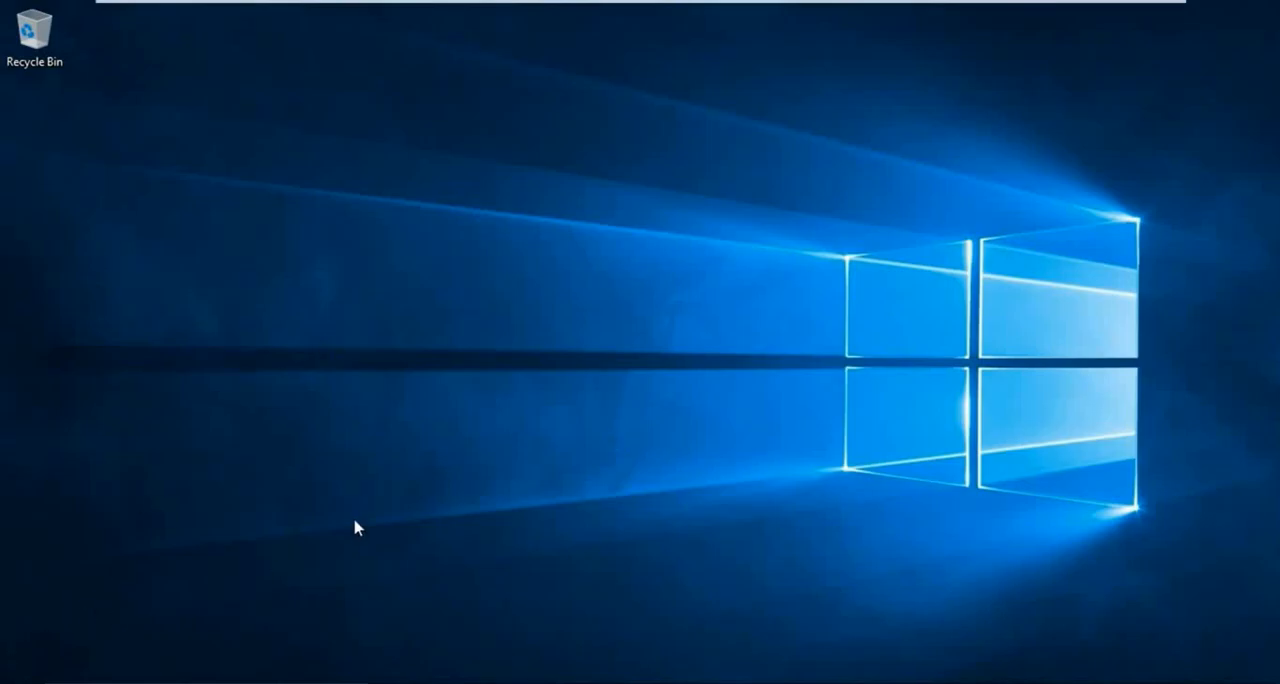
# - Open the Docs share on the server at \\172.16.0.1
pyautogui.press('super+r')
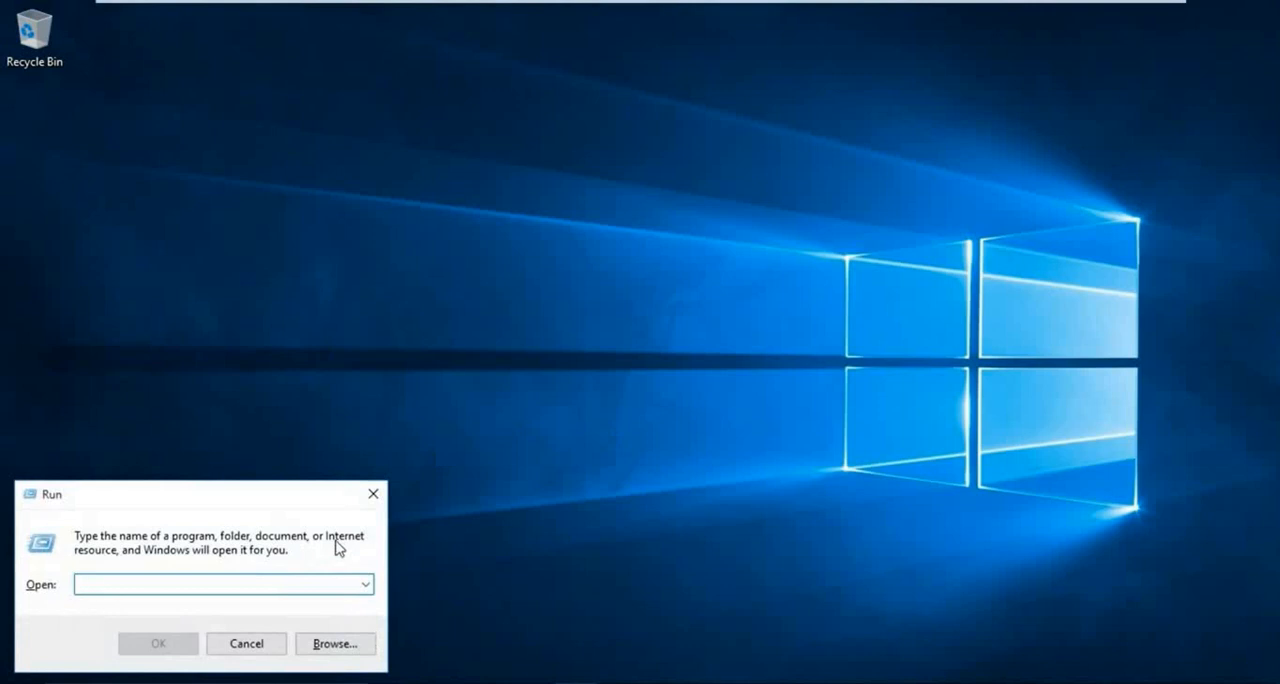
pyautogui.write('\\\\172.16.0.1')
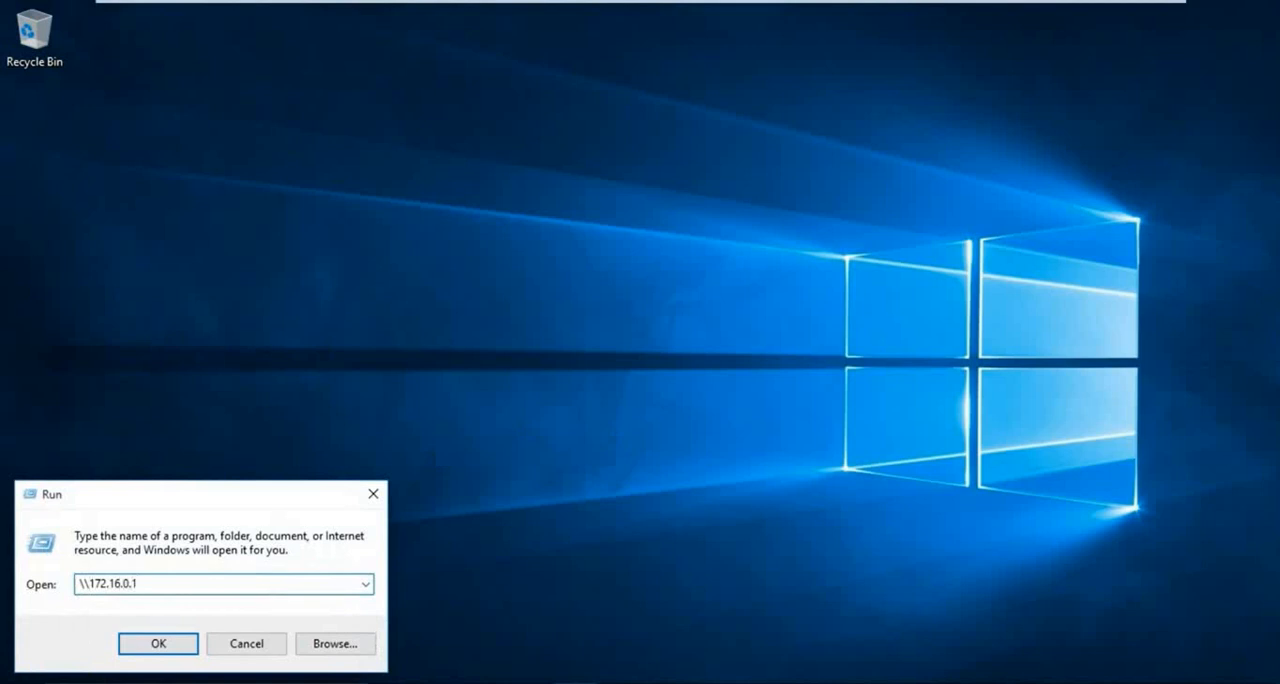
pyautogui.press('Return')
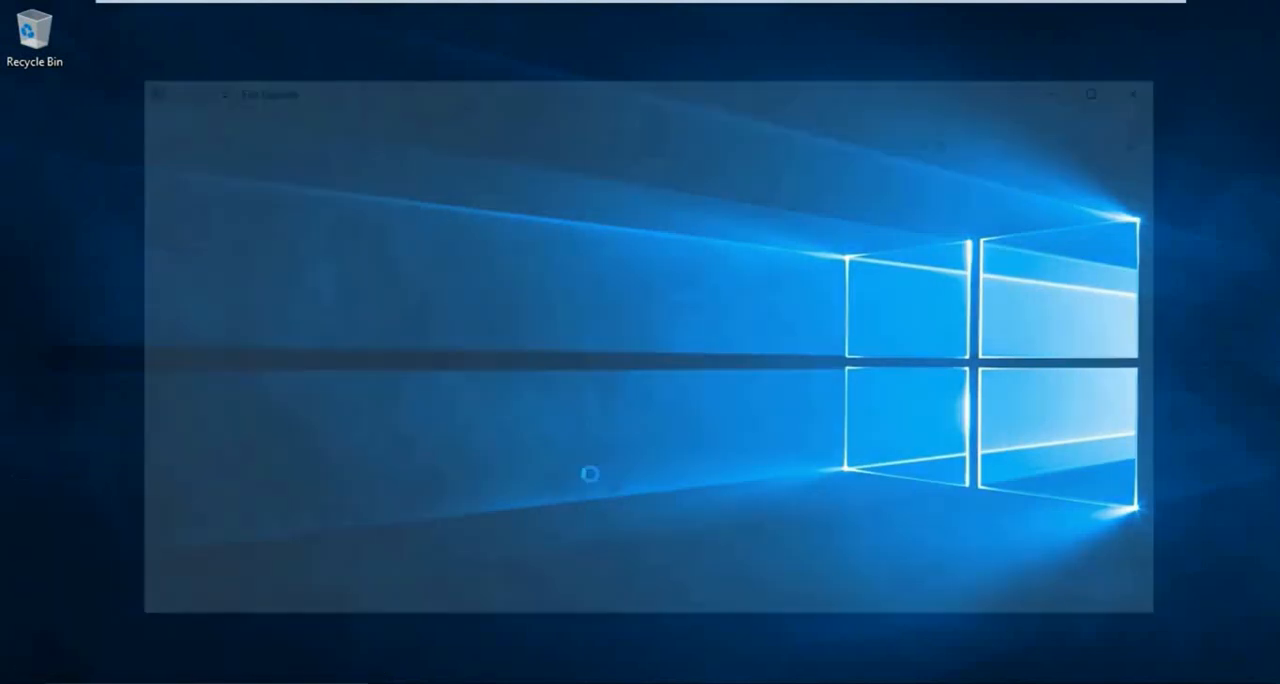
pyautogui.click(585, 195)
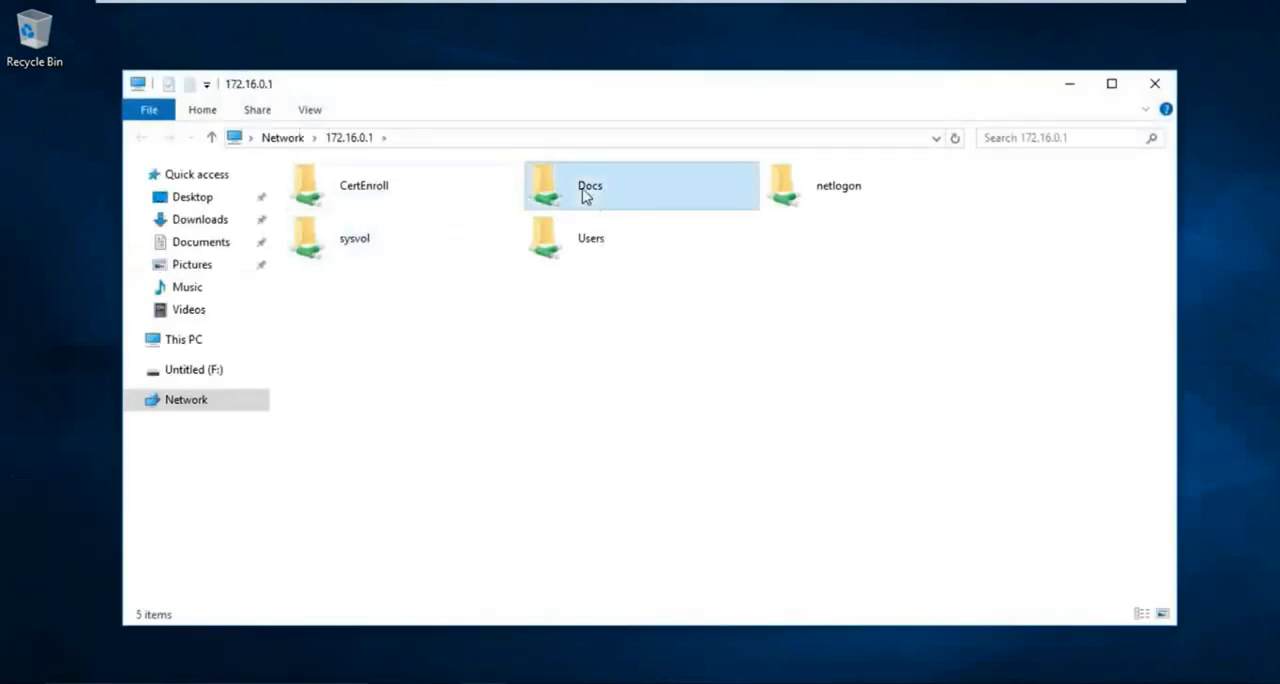
pyautogui.doubleClick(628, 200)
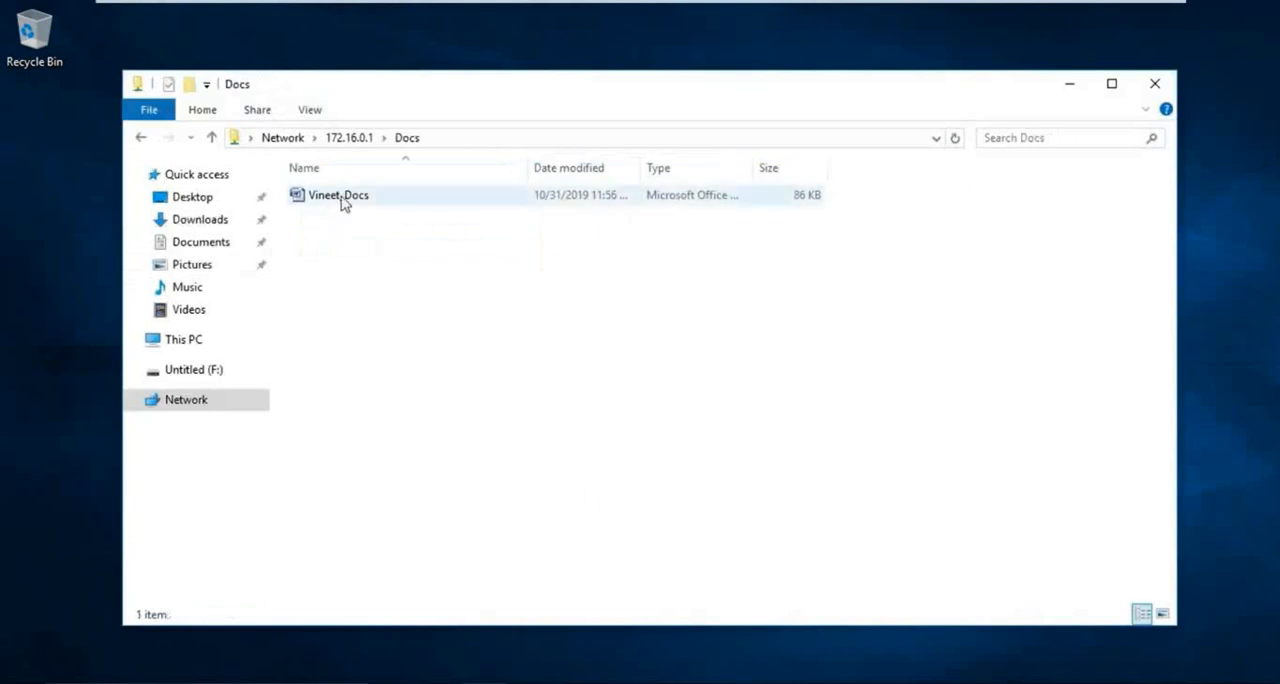
# - Open the restricted document from the Docs share in Word, accepting the suggested user name and initials
pyautogui.rightClick(341, 197)
pyautogui.click(402, 214)
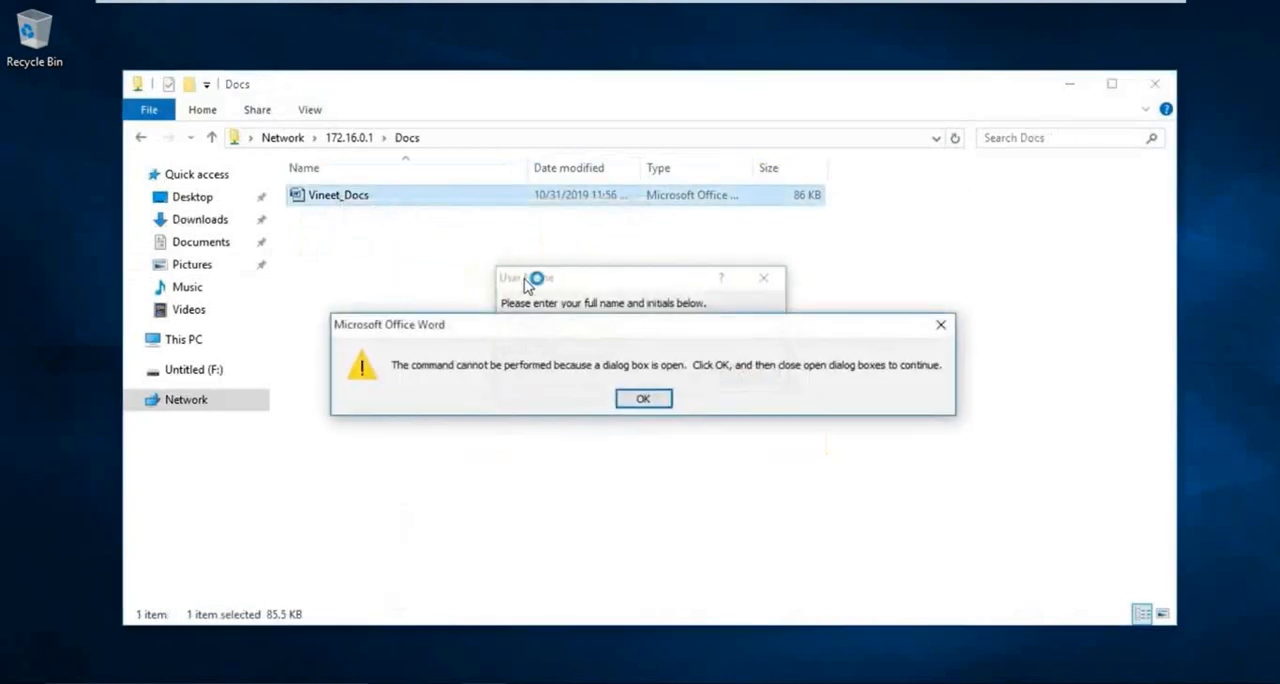
pyautogui.click(643, 398)
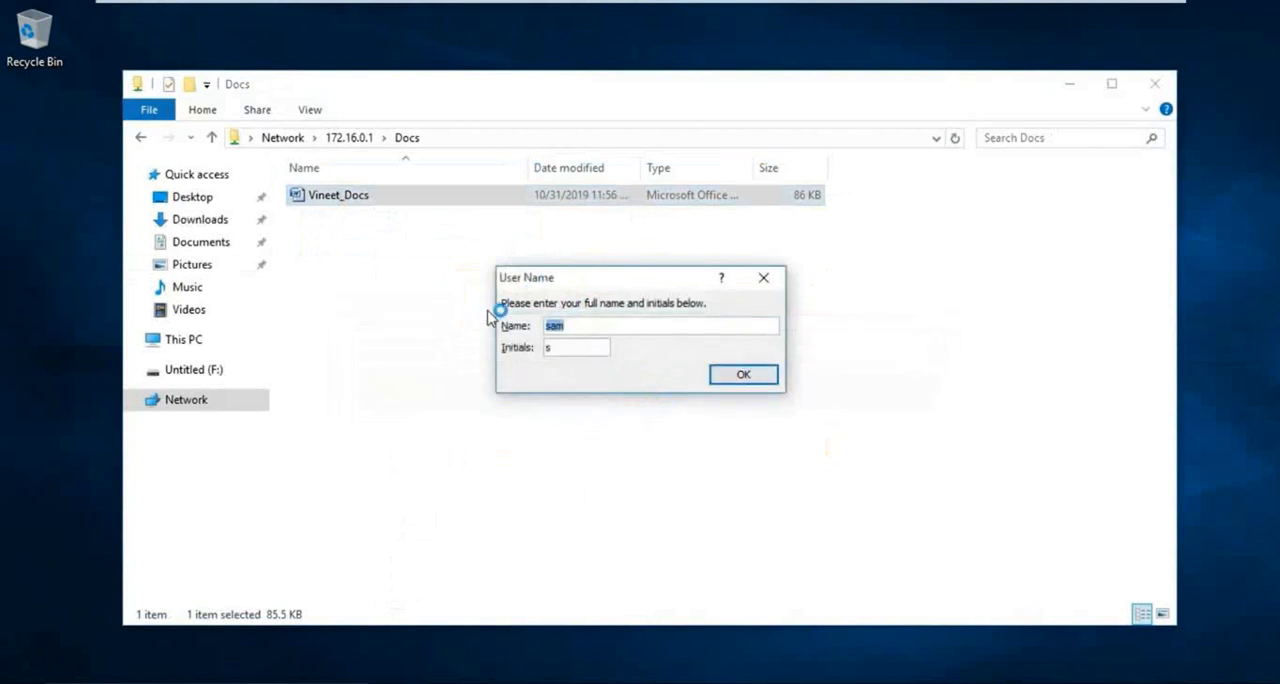
pyautogui.click(751, 375)
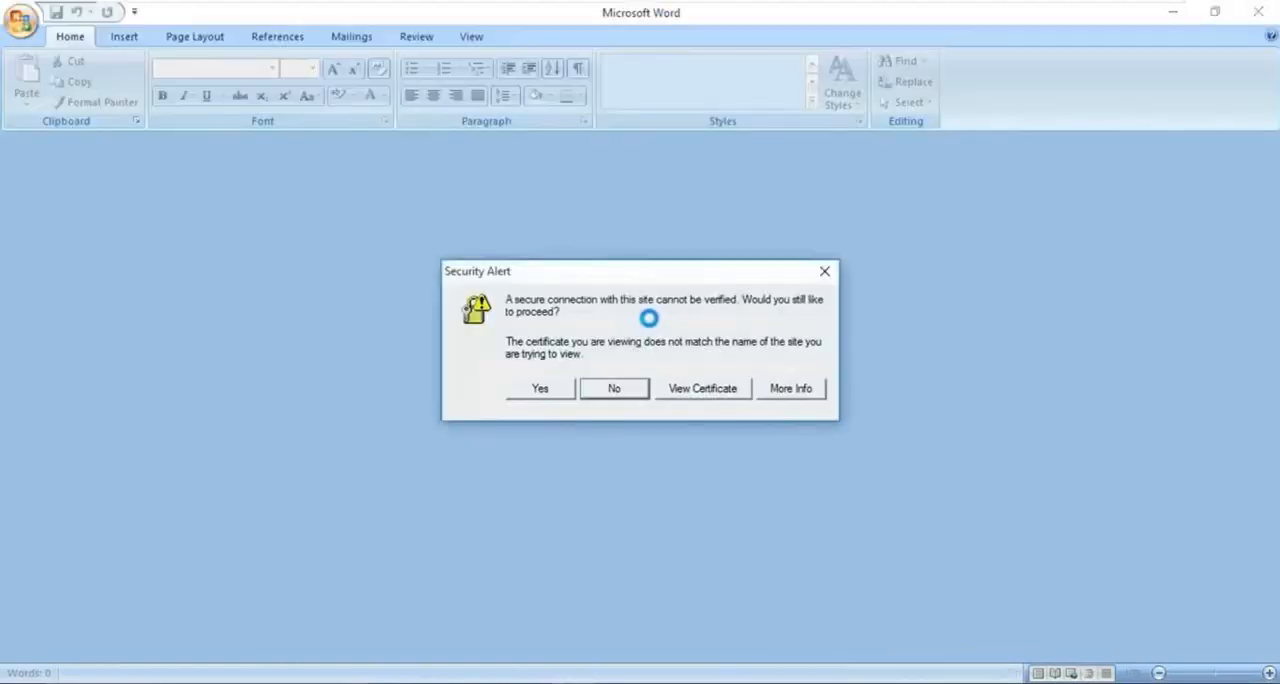
# - Accept the certificate warning, authenticate to Server1.rs.local with the Read user's user name and password, and agree to download the document permission
pyautogui.click(535, 388)
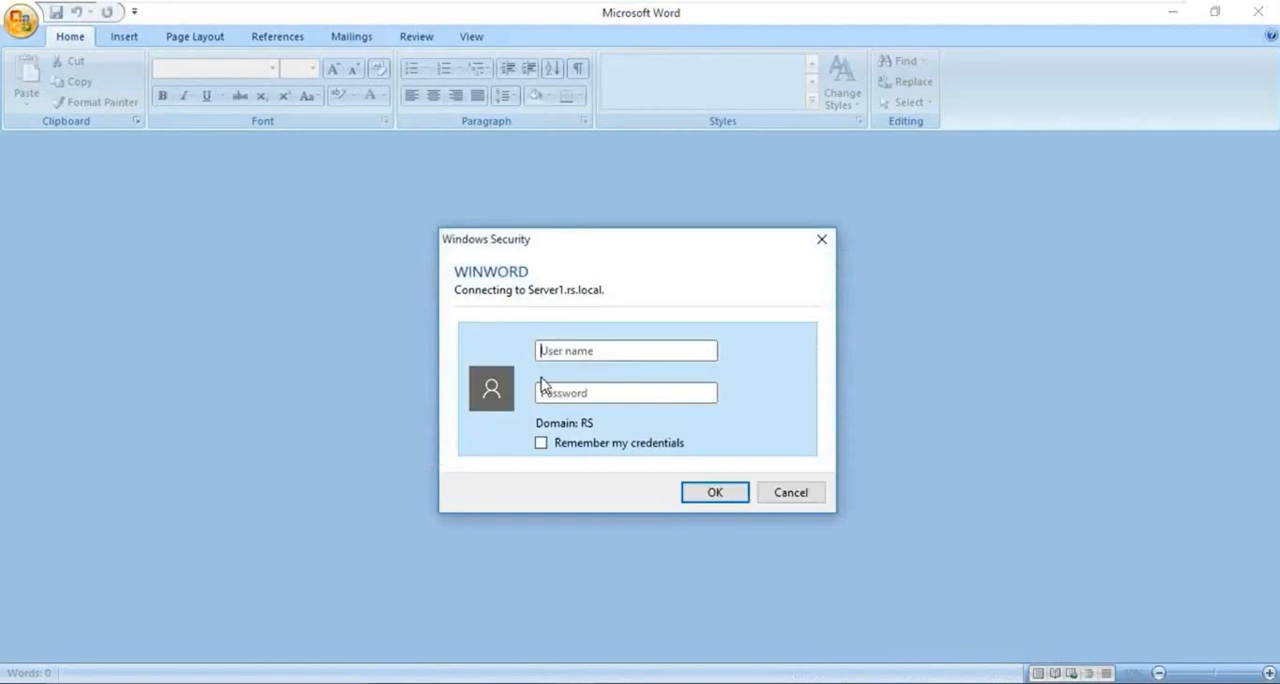
pyautogui.write('sam')
pyautogui.press('Tab')
pyautogui.write('********')
pyautogui.press('Return')
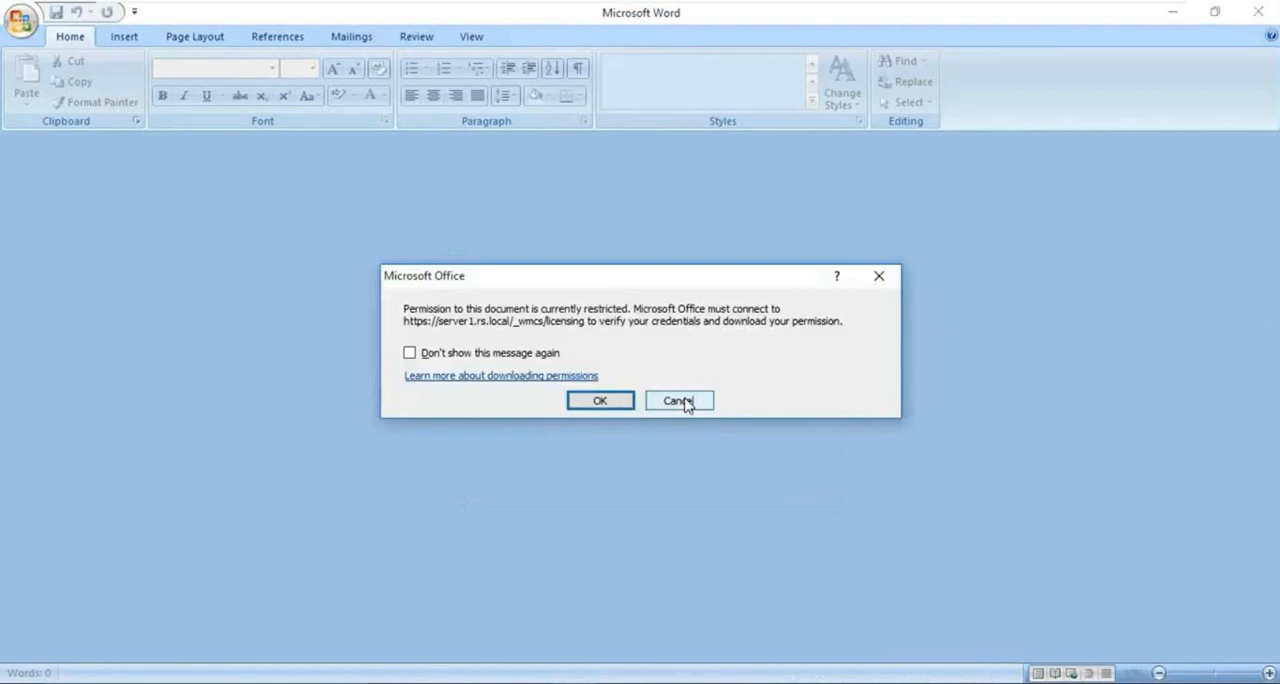
pyautogui.click(600, 401)
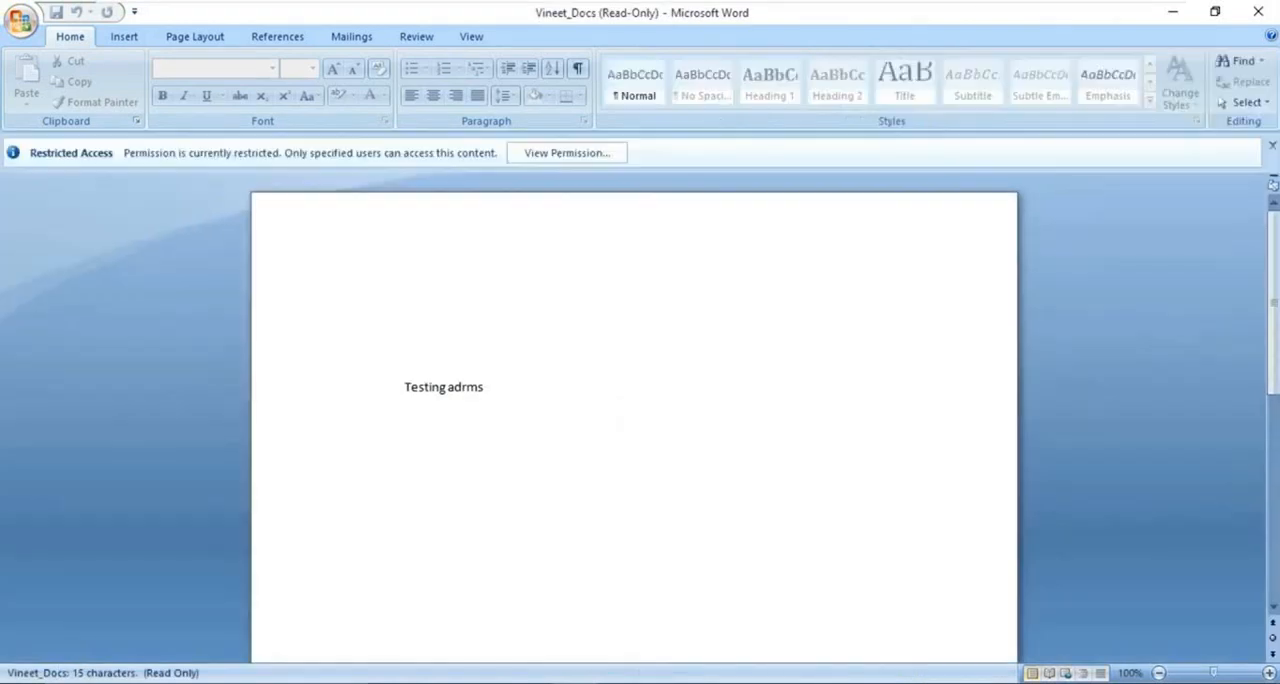
# - View the Read user's permissions on the restricted document and close the permission summary
pyautogui.click(569, 158)
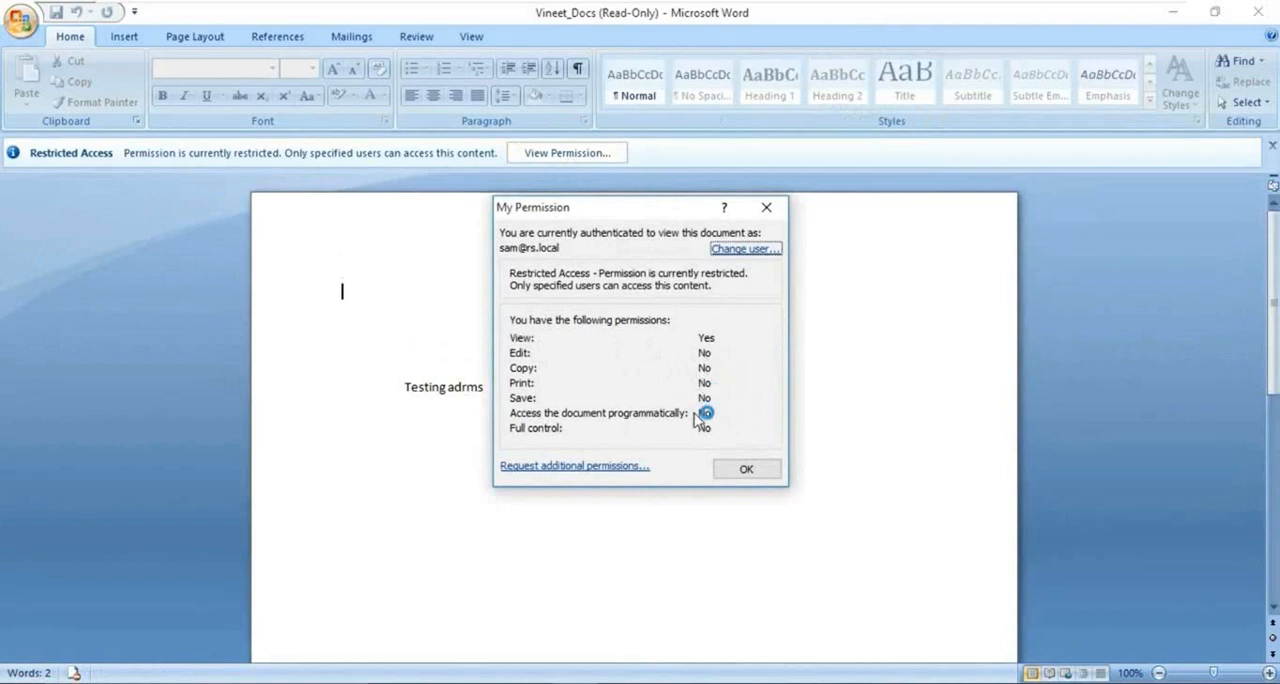
pyautogui.click(752, 470)
pyautogui.click(485, 387)
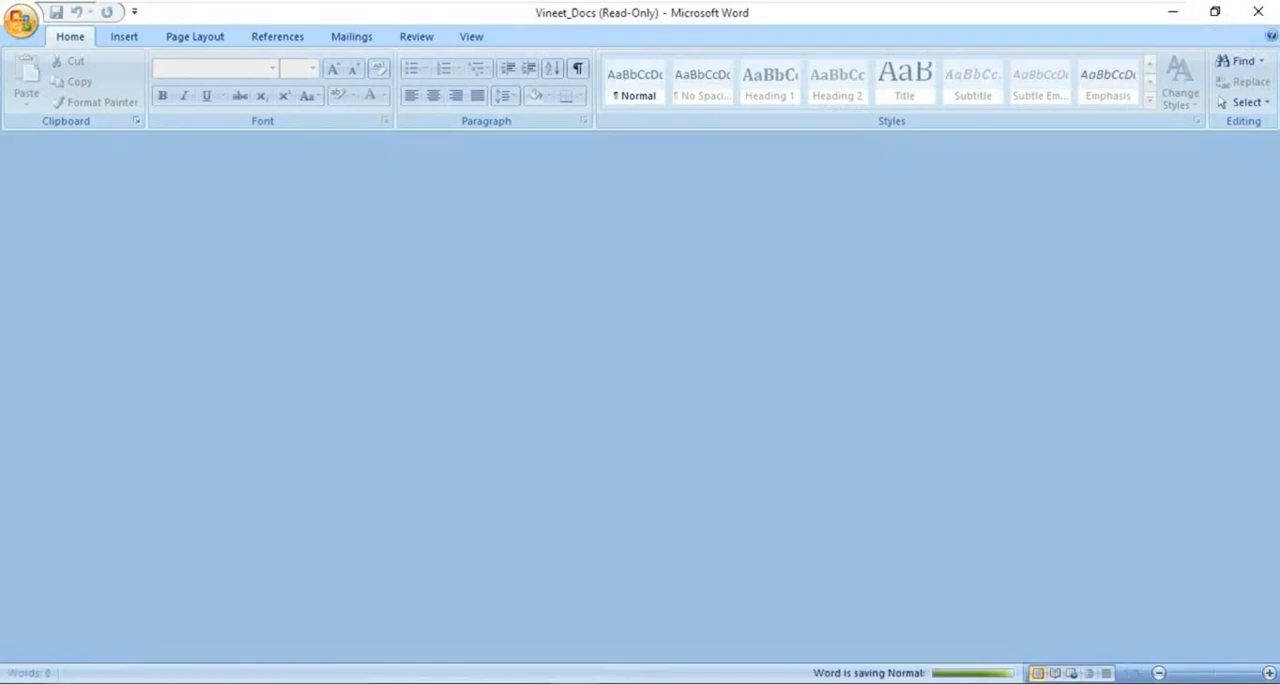
# - Close Word and sign the Read user out of Windows
pyautogui.rightClick(18, 683)
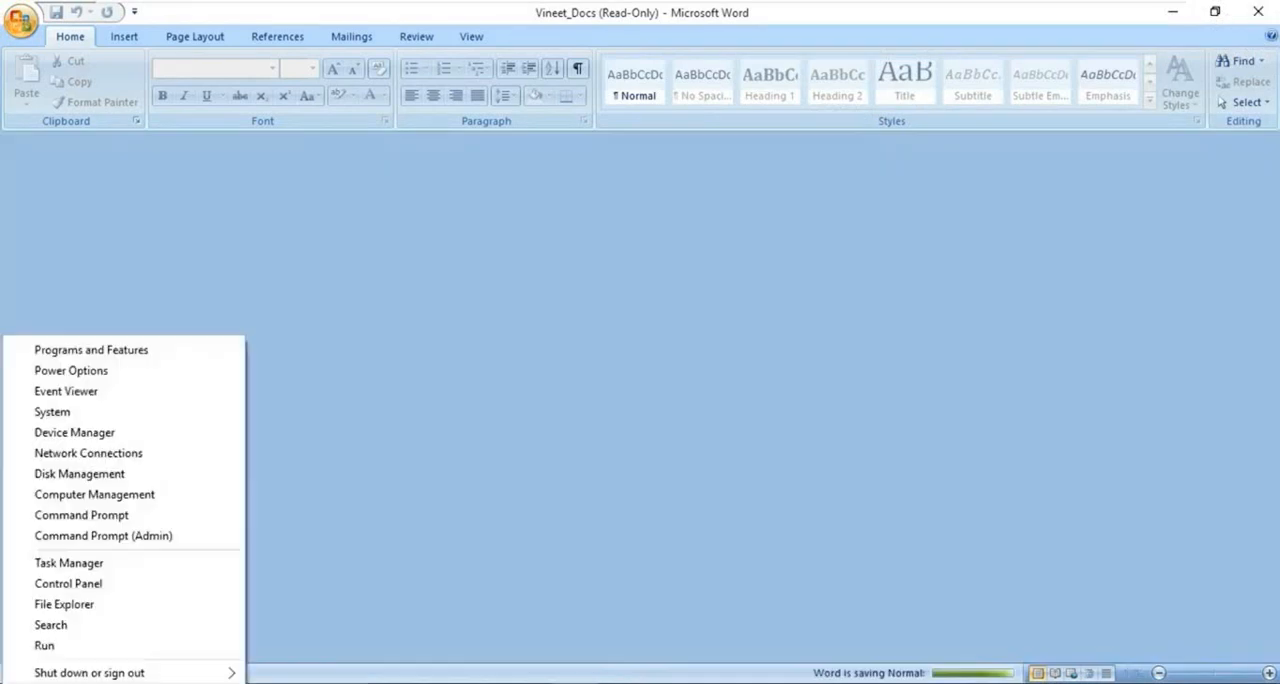
pyautogui.moveTo(160, 680)
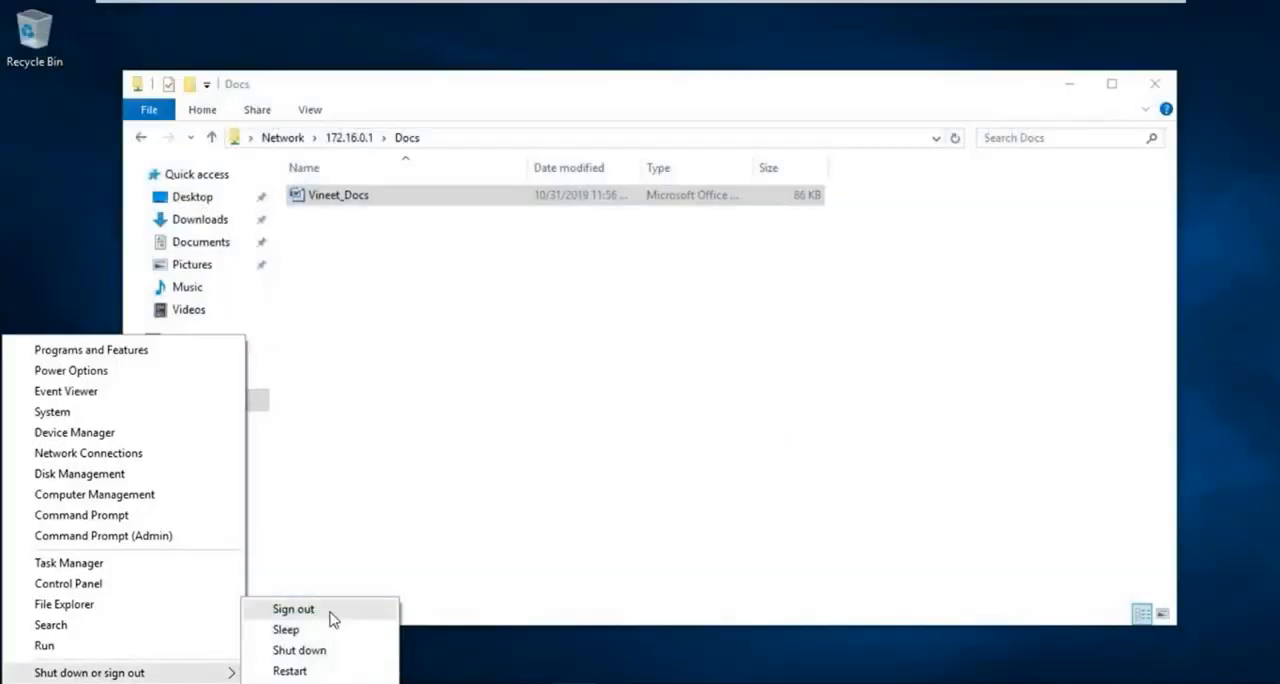
pyautogui.click(340, 607)
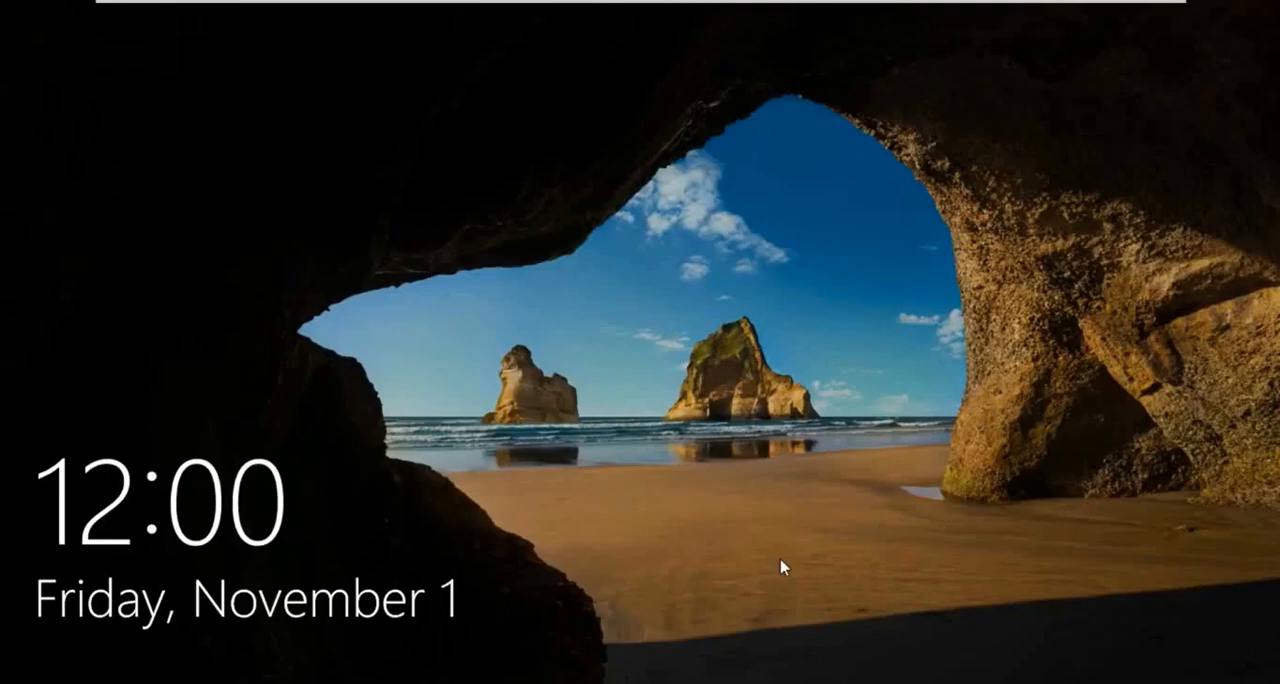
# - Sign in to the RS domain as another user, entering the RMS administrator account radmin and its password
pyautogui.click(791, 349)
pyautogui.click(150, 668)
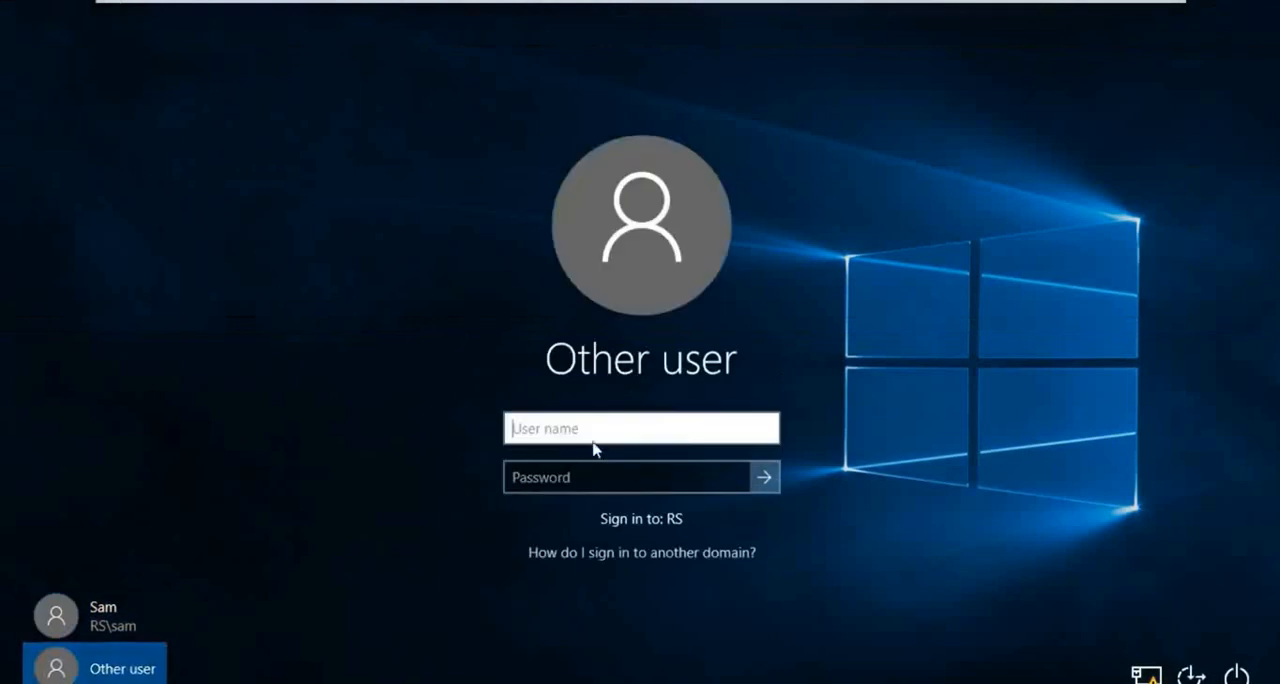
pyautogui.write('radmin')
pyautogui.press('Tab')
pyautogui.write('•••')
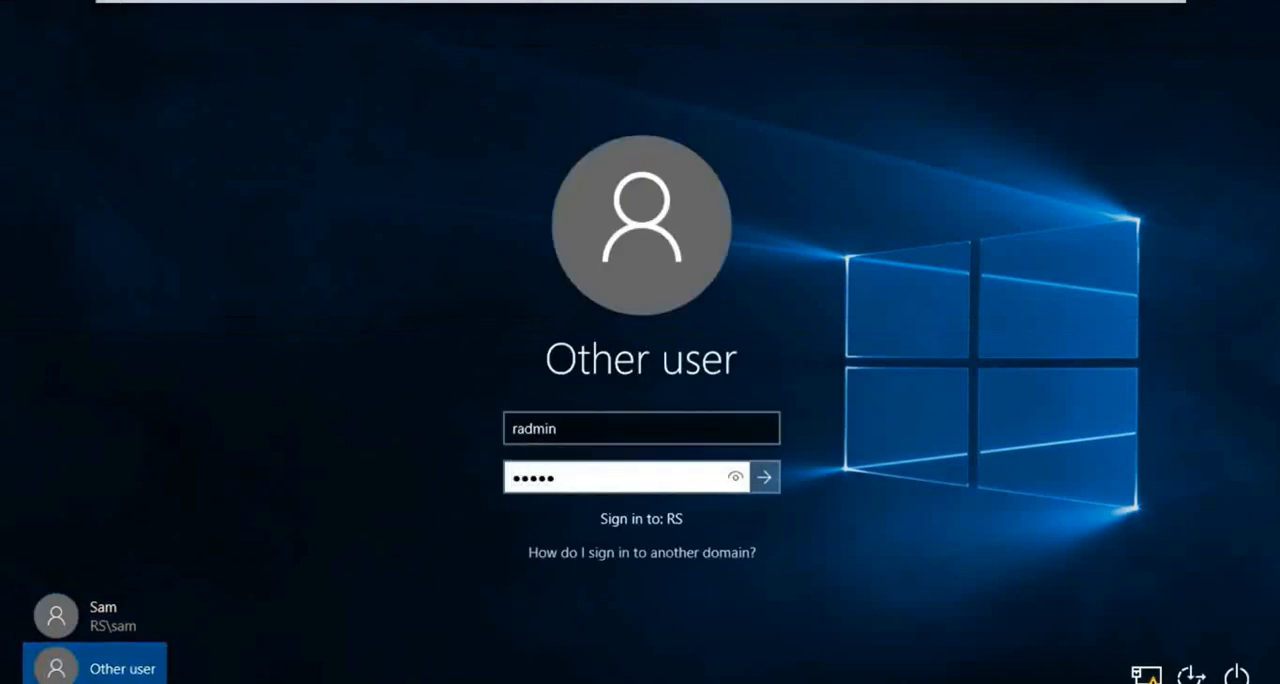
pyautogui.write('••')
pyautogui.press('Return')
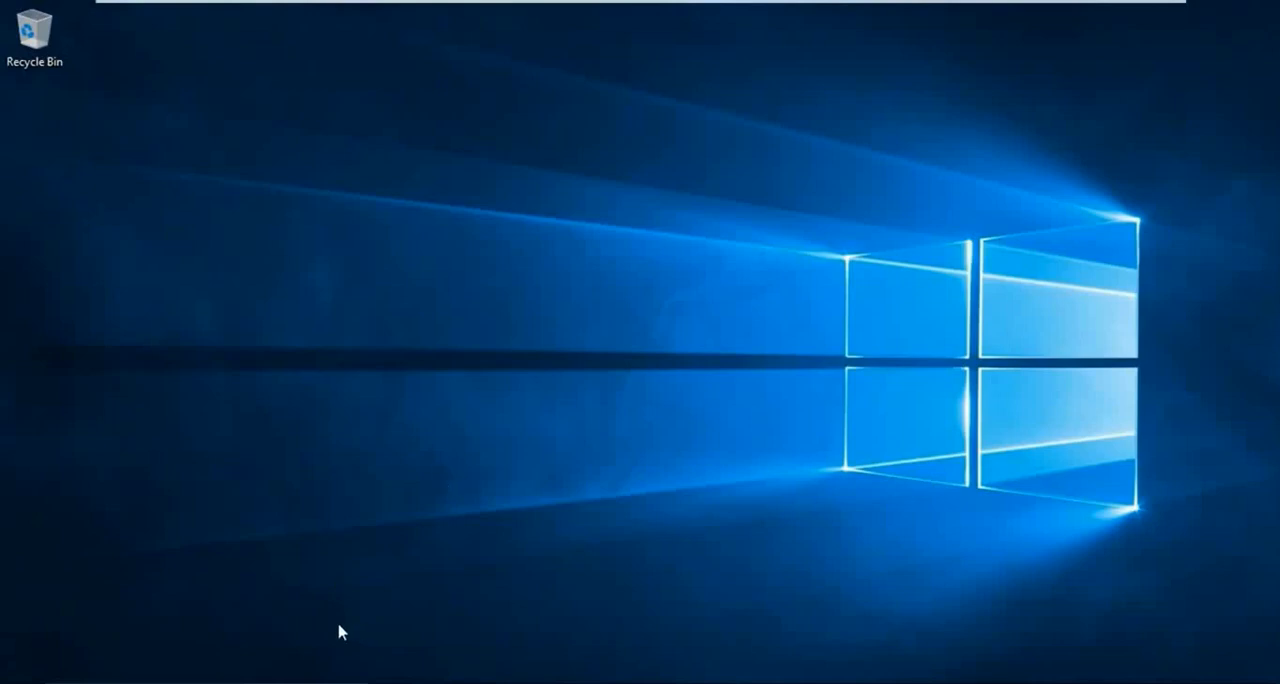
# - Browse to \\172.16.0.1 and open its Docs share as the RMS administrator
pyautogui.press('super+x')
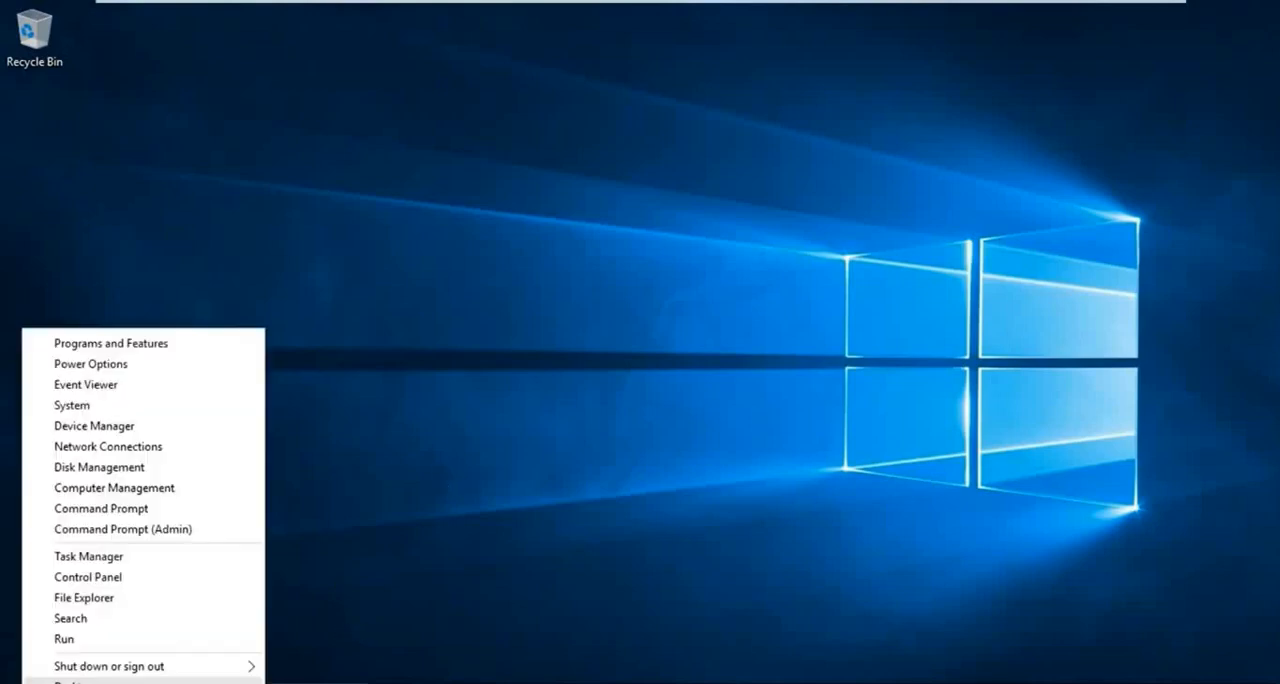
pyautogui.click(78, 645)
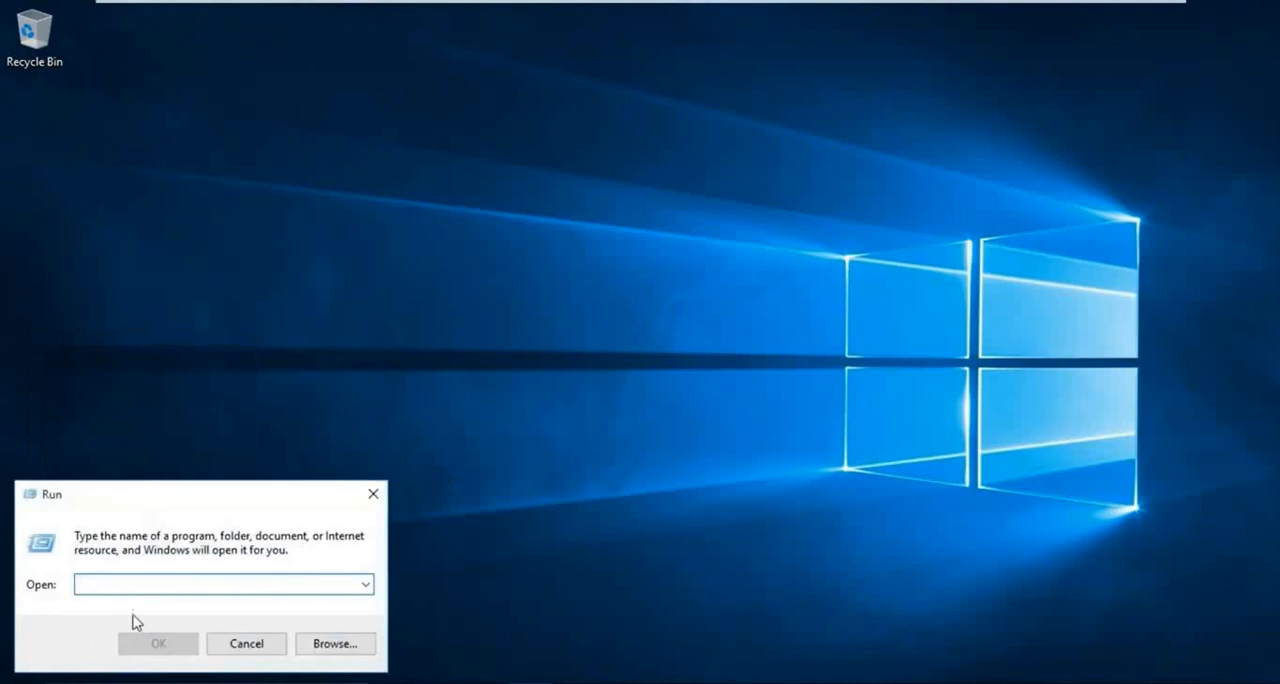
pyautogui.write('\\172.16.0.1')
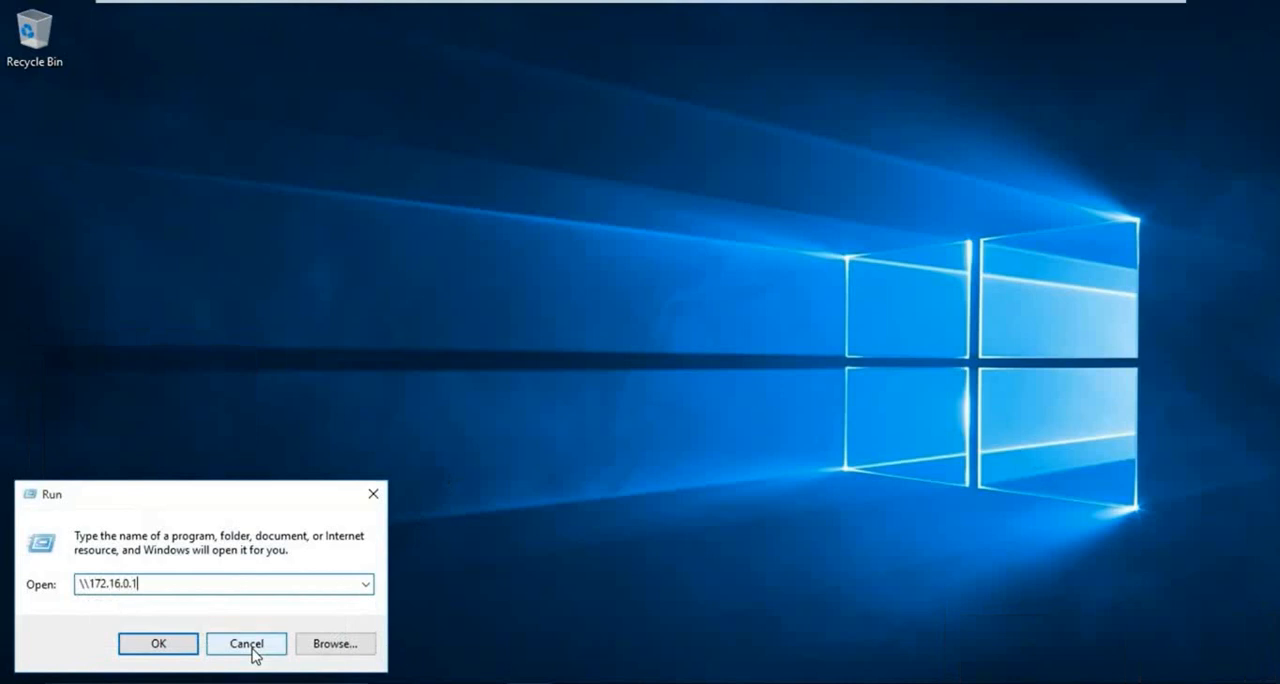
pyautogui.press('Return')
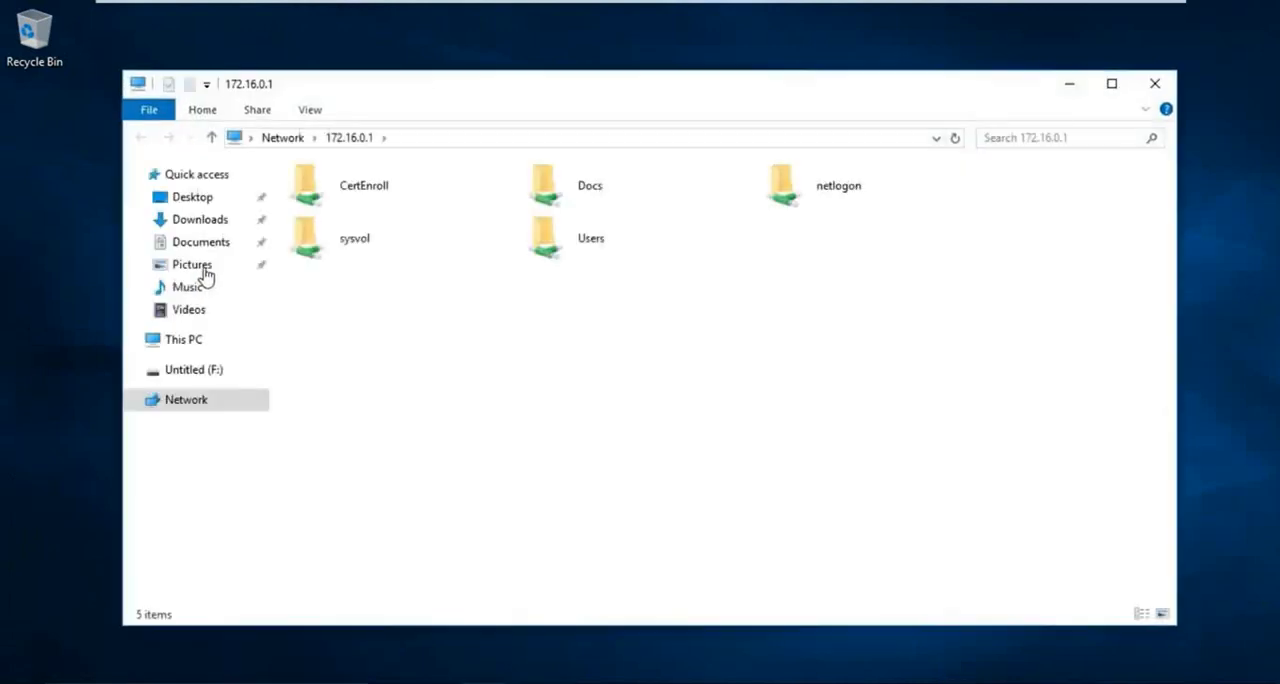
pyautogui.click(620, 208)
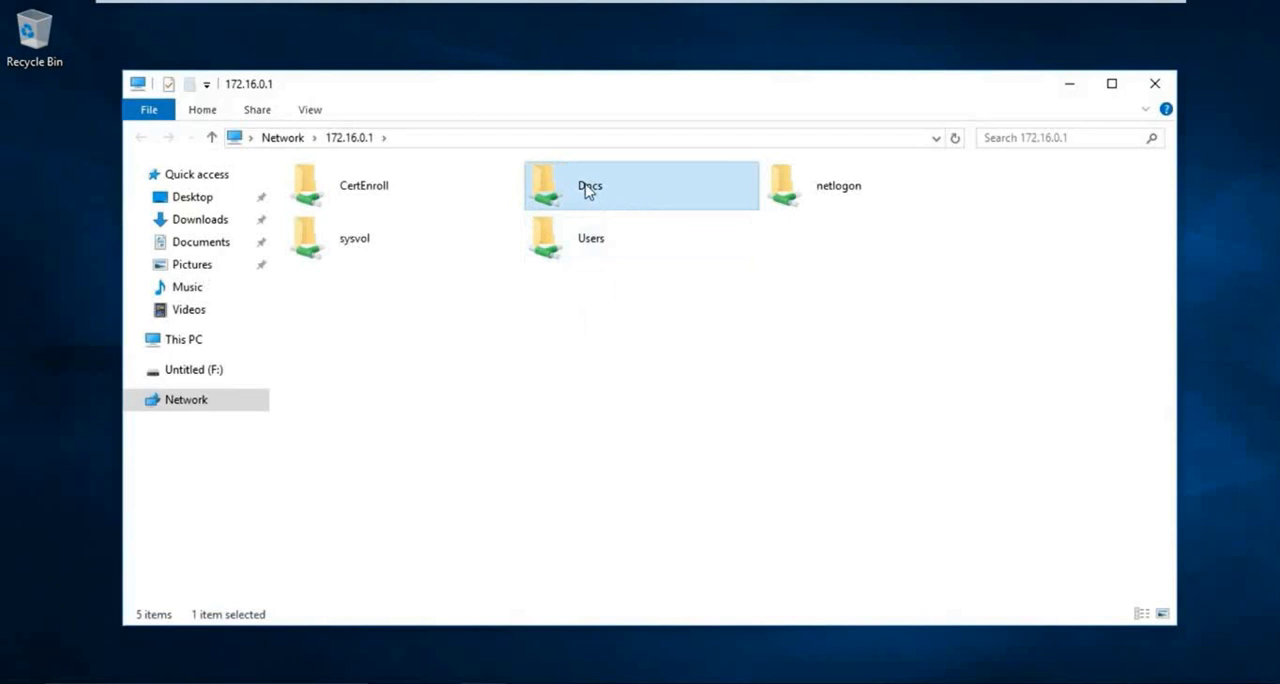
pyautogui.doubleClick(580, 192)
# - Open the restricted document in Word as the RMS administrator, accepting the suggested user name and initials
pyautogui.click(349, 200)
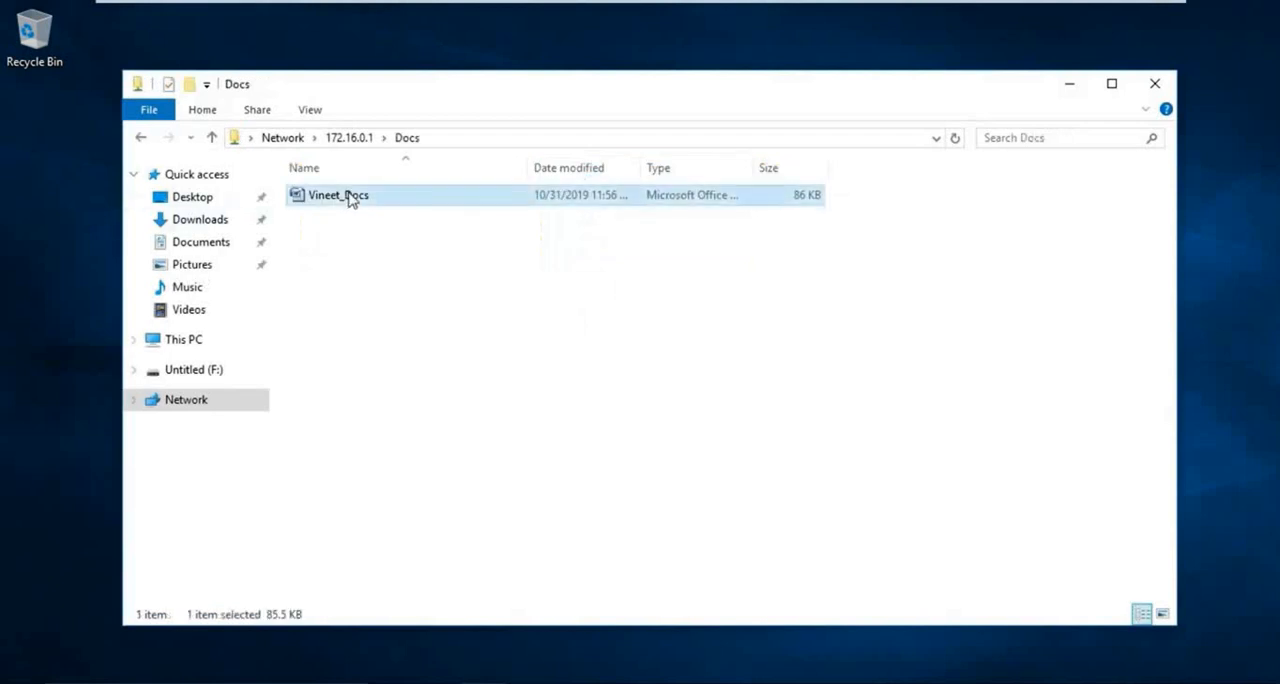
pyautogui.rightClick(349, 197)
pyautogui.click(406, 210)
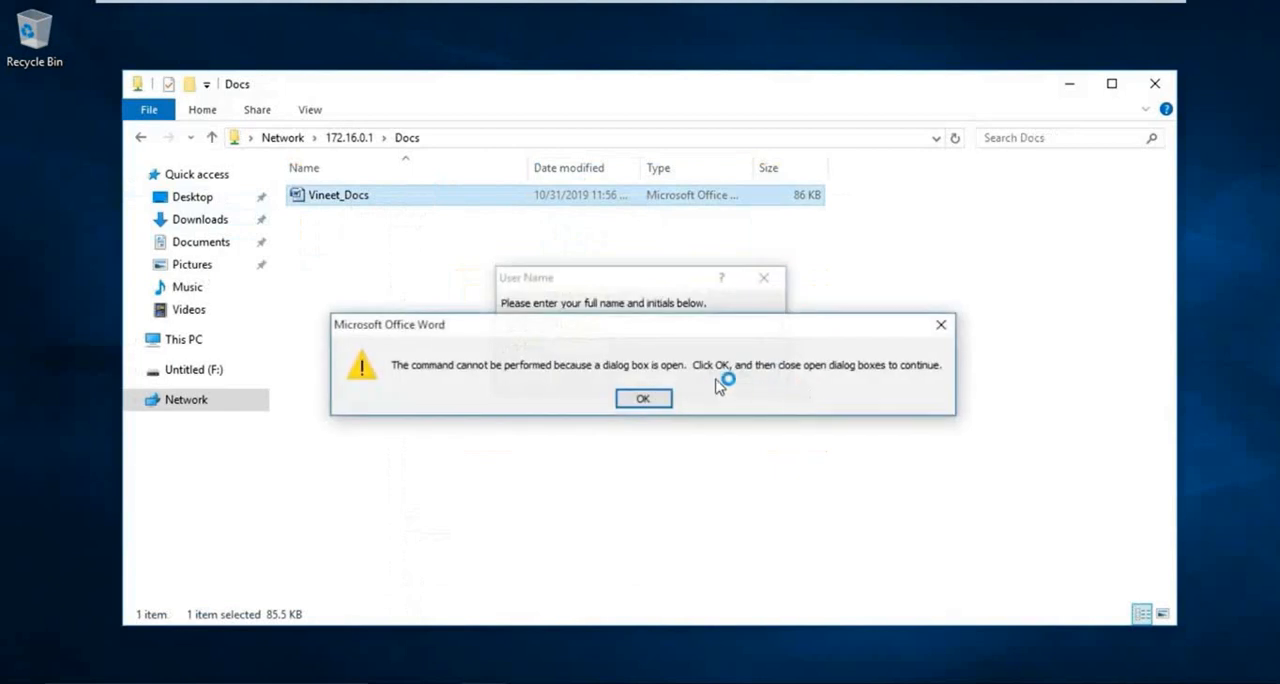
pyautogui.click(645, 399)
pyautogui.click(746, 375)
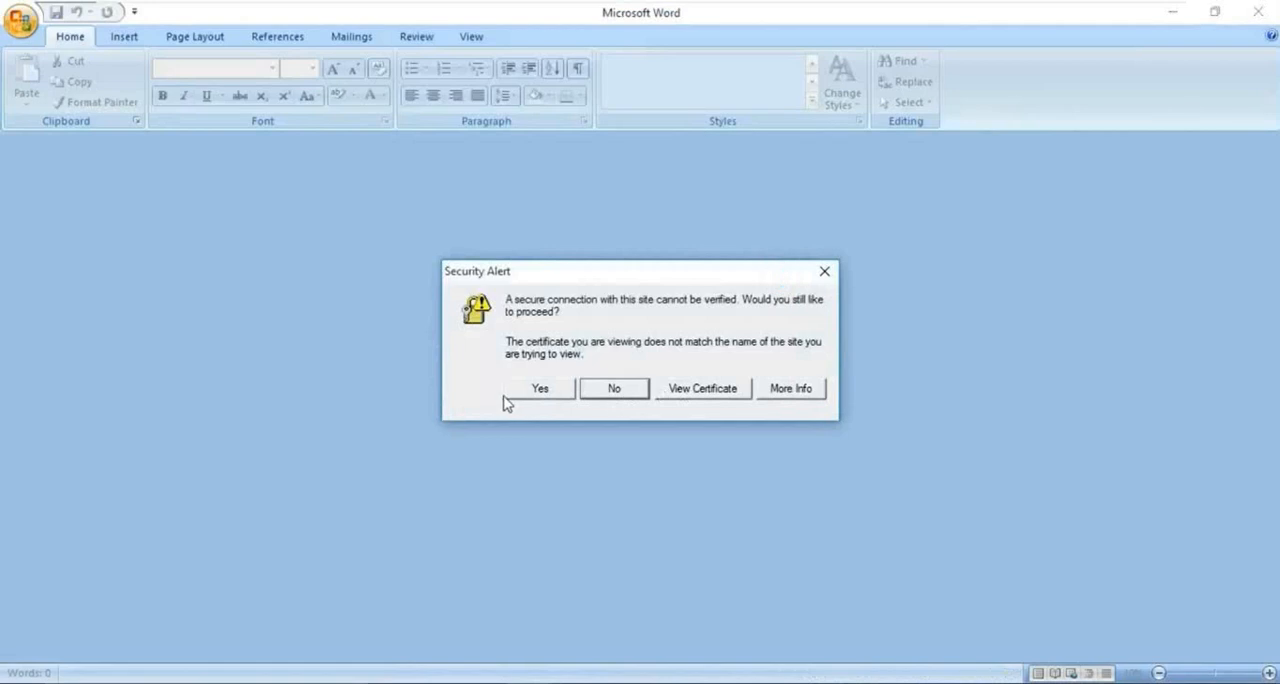
# - Accept the certificate warning, authenticate to Server1.rs.local as radmin with the account password, and agree to download the document permission
pyautogui.click(506, 395)
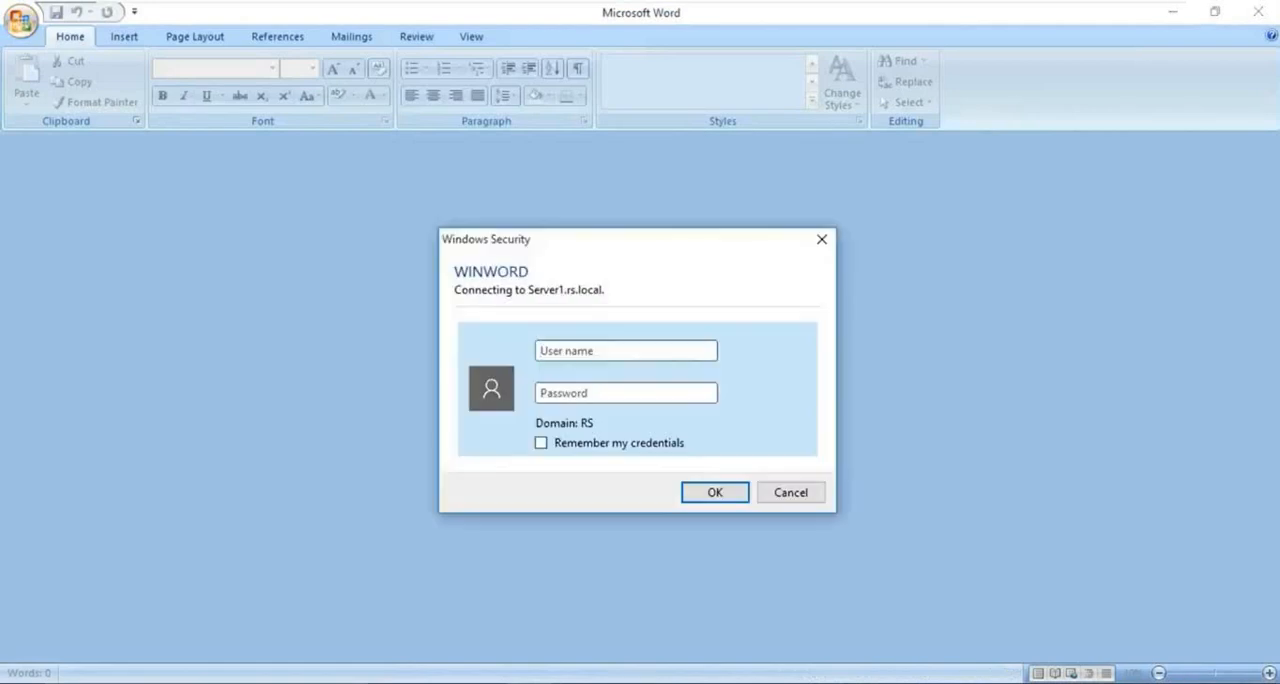
pyautogui.write('radmin')
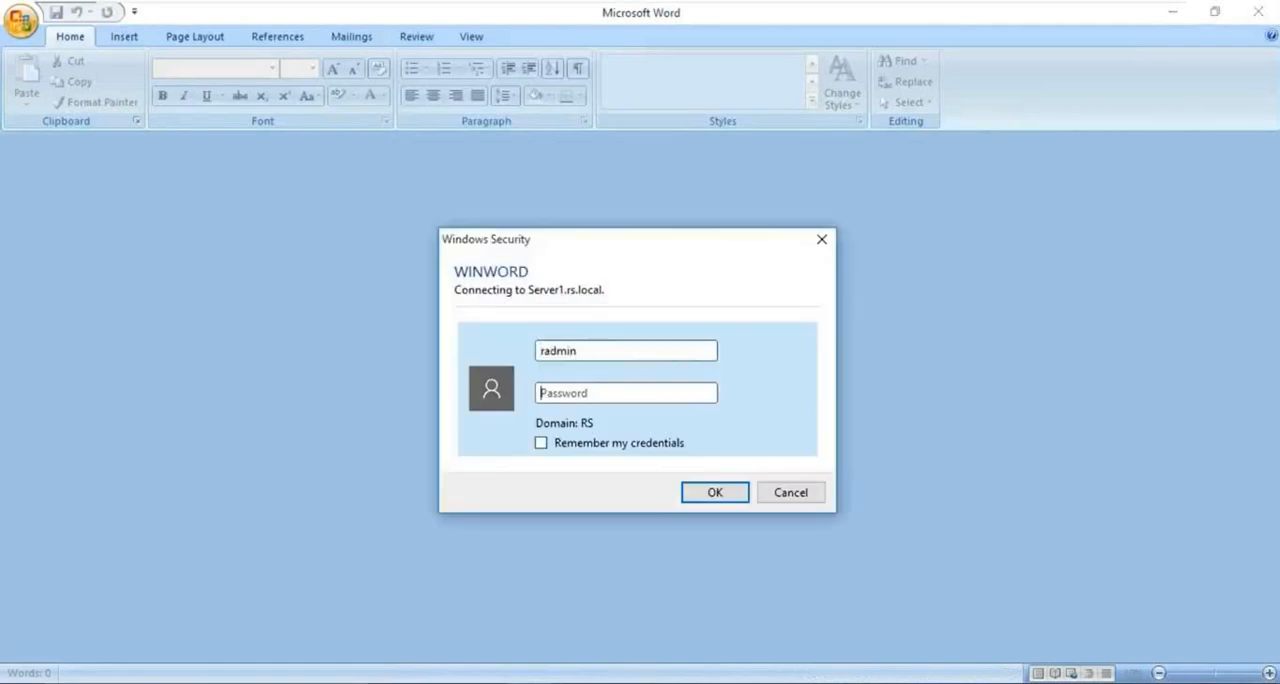
pyautogui.write('********')
pyautogui.press('Return')
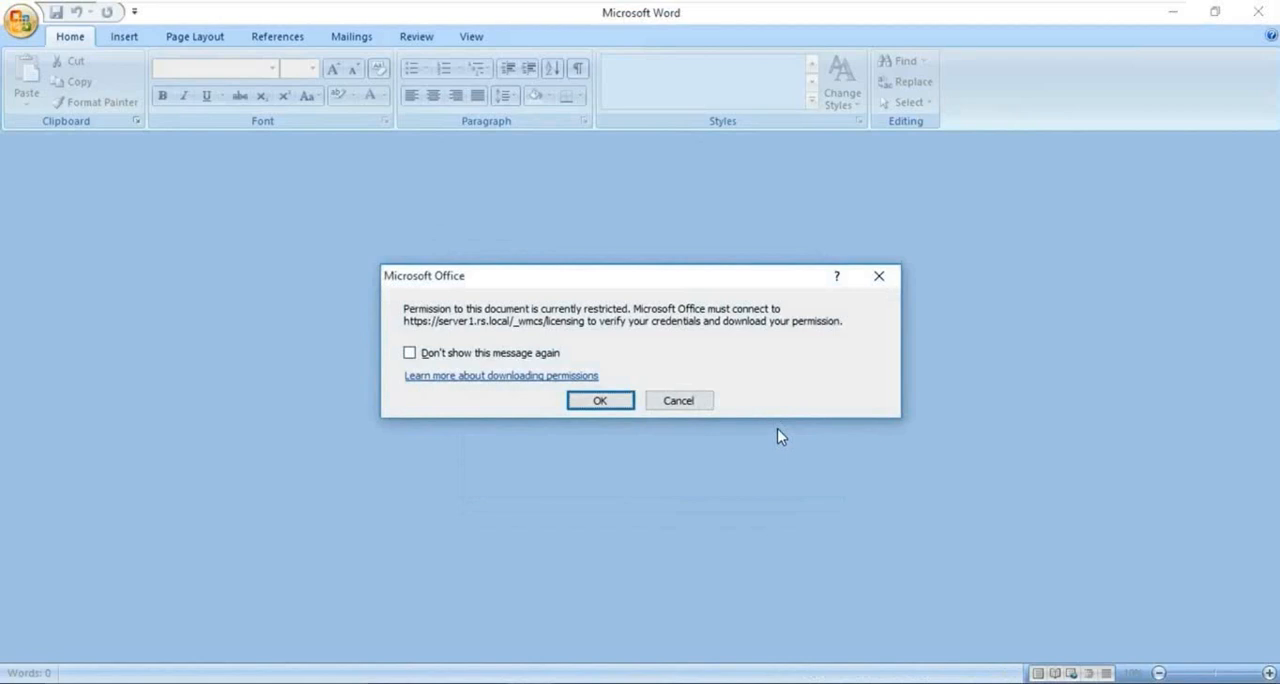
pyautogui.press('Return')
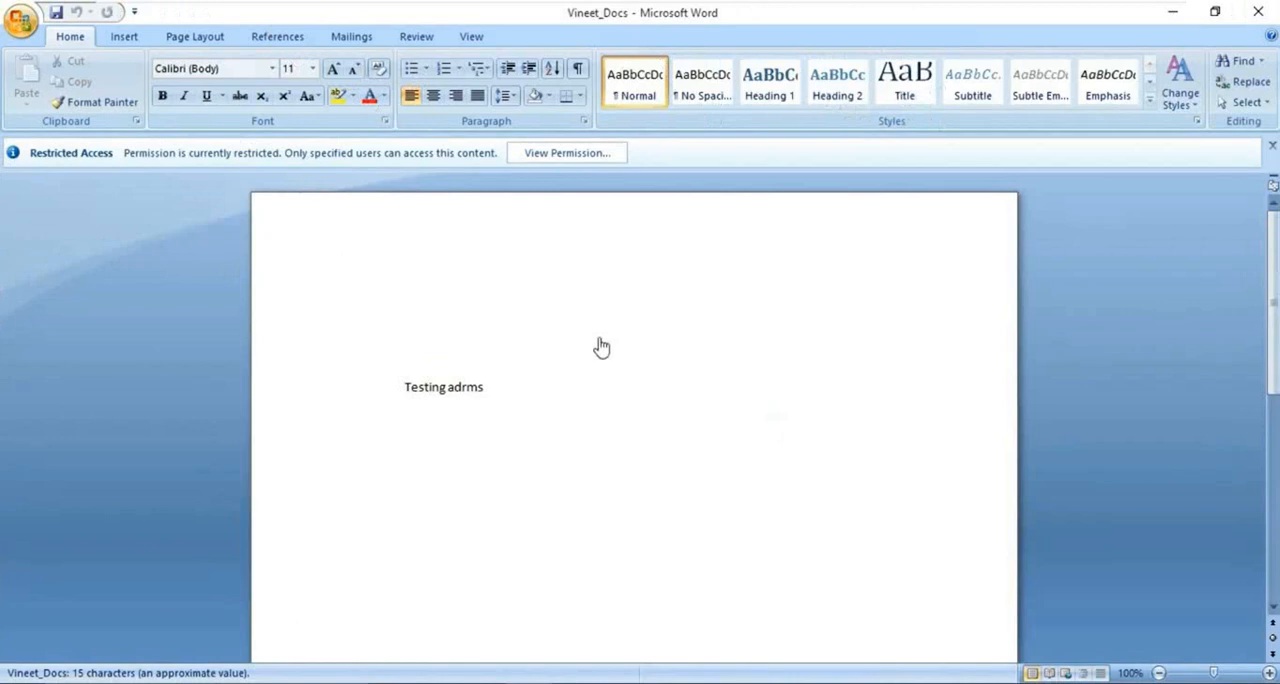
# - Authenticate to Server1.rs.local once more as radmin with the account password, and load the restricted document with its downloaded permission
pyautogui.hotkey('ctrl', 'a')
pyautogui.click(510, 394)
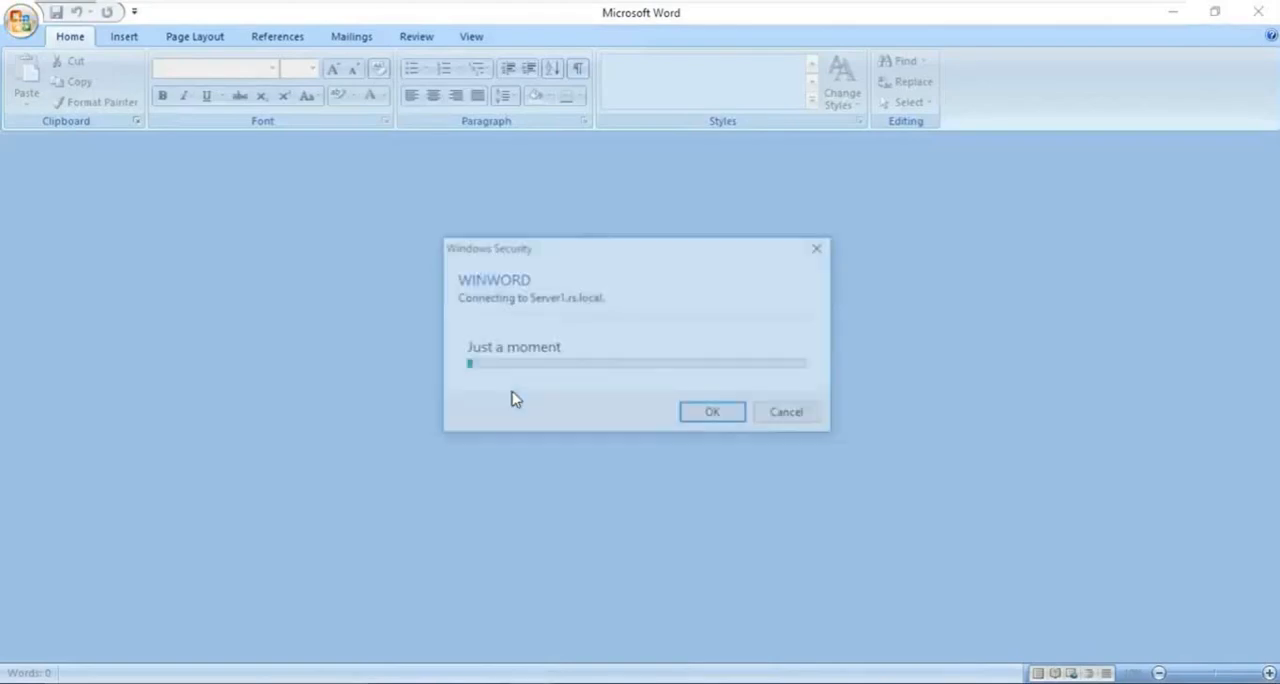
pyautogui.write('radmin')
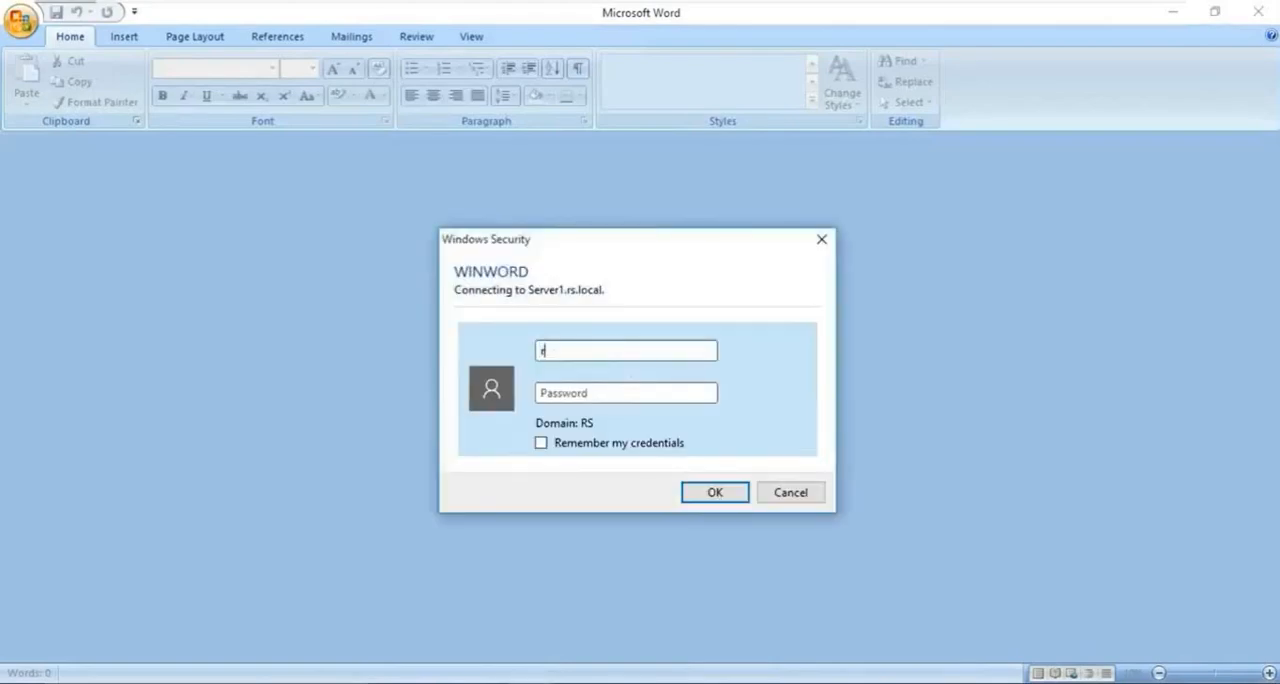
pyautogui.press('Tab')
pyautogui.write('p')
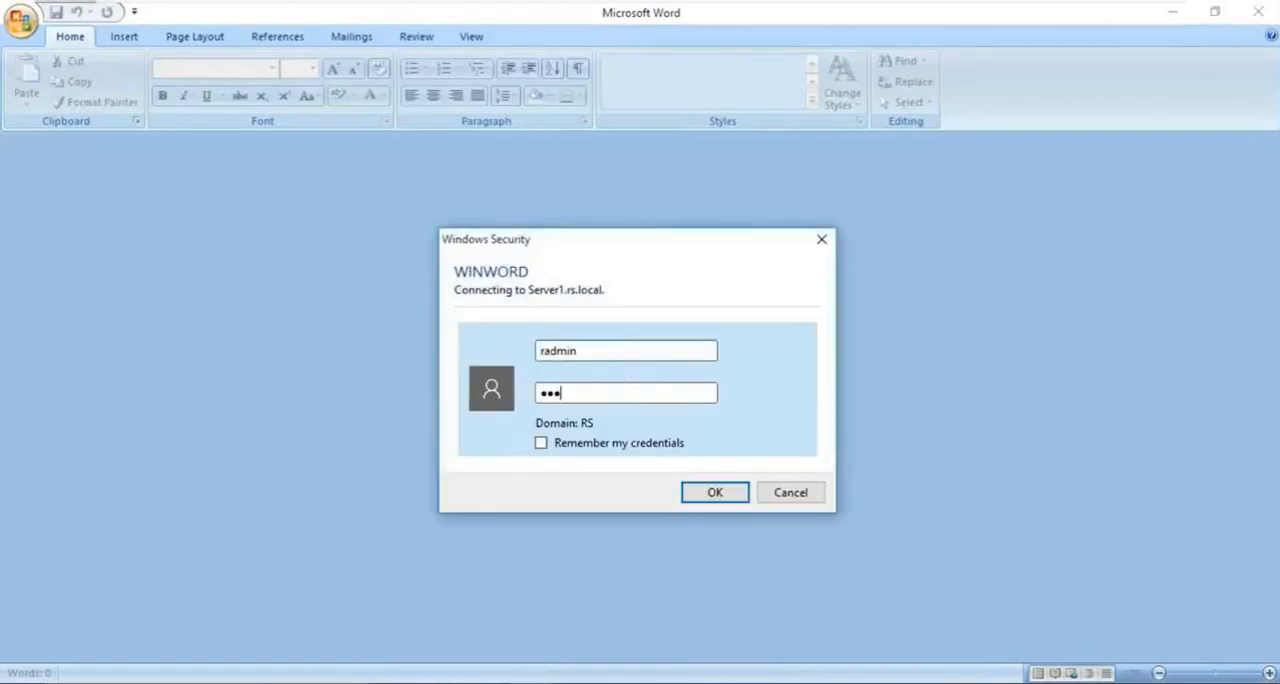
pyautogui.write('assword')
pyautogui.press('Return')
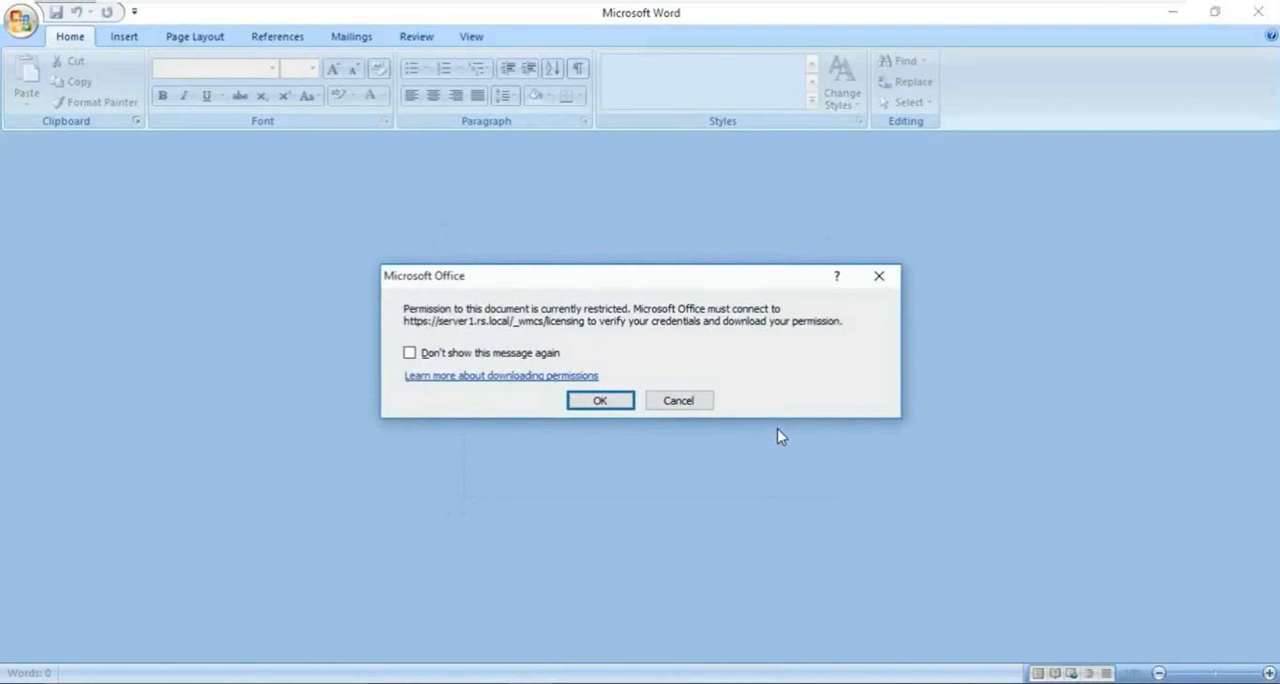
pyautogui.press('Return')
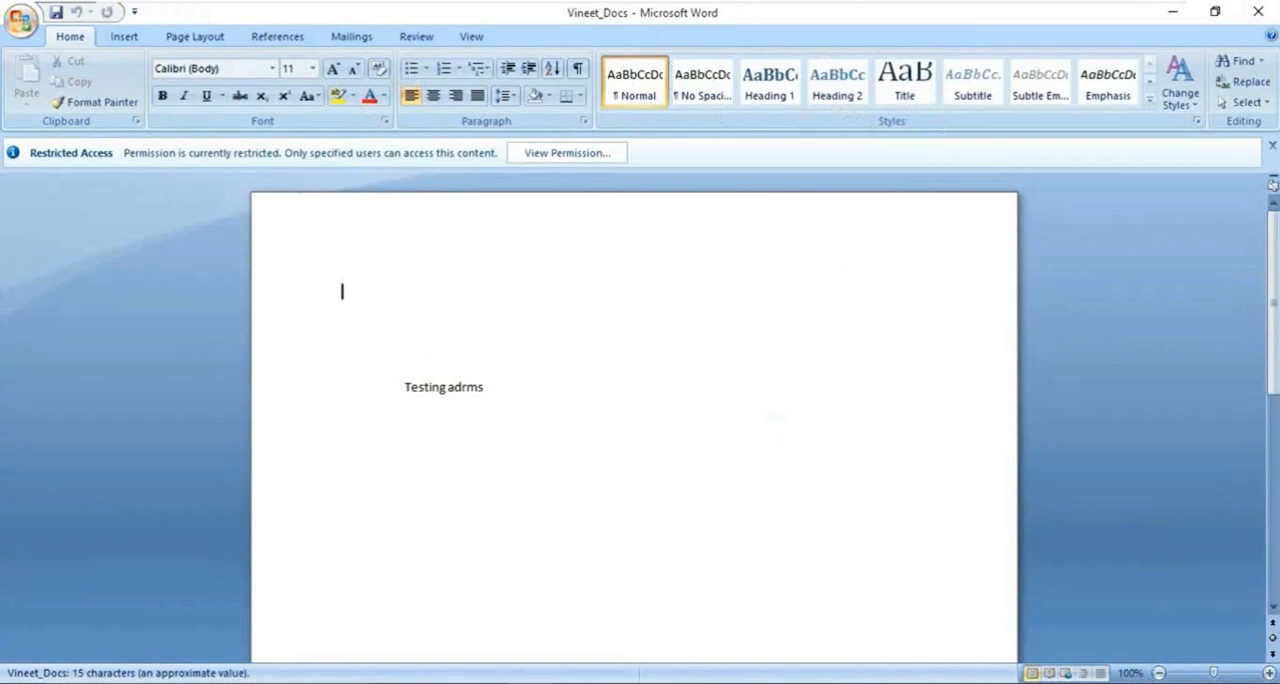
# - Check the editing commands available for the "Testing adrms" text, and view the RMS administrator's permissions on the document
pyautogui.tripleClick(466, 387)
pyautogui.rightClick(460, 386)
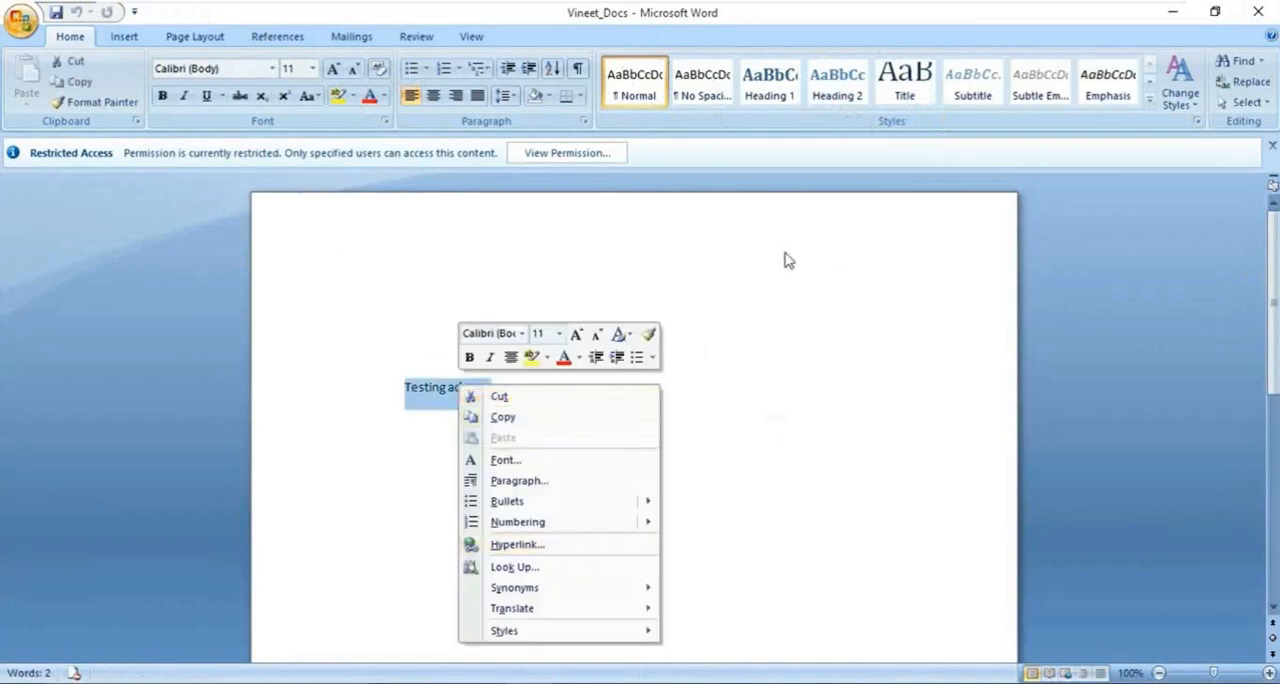
pyautogui.click(571, 153)
pyautogui.click(571, 153)
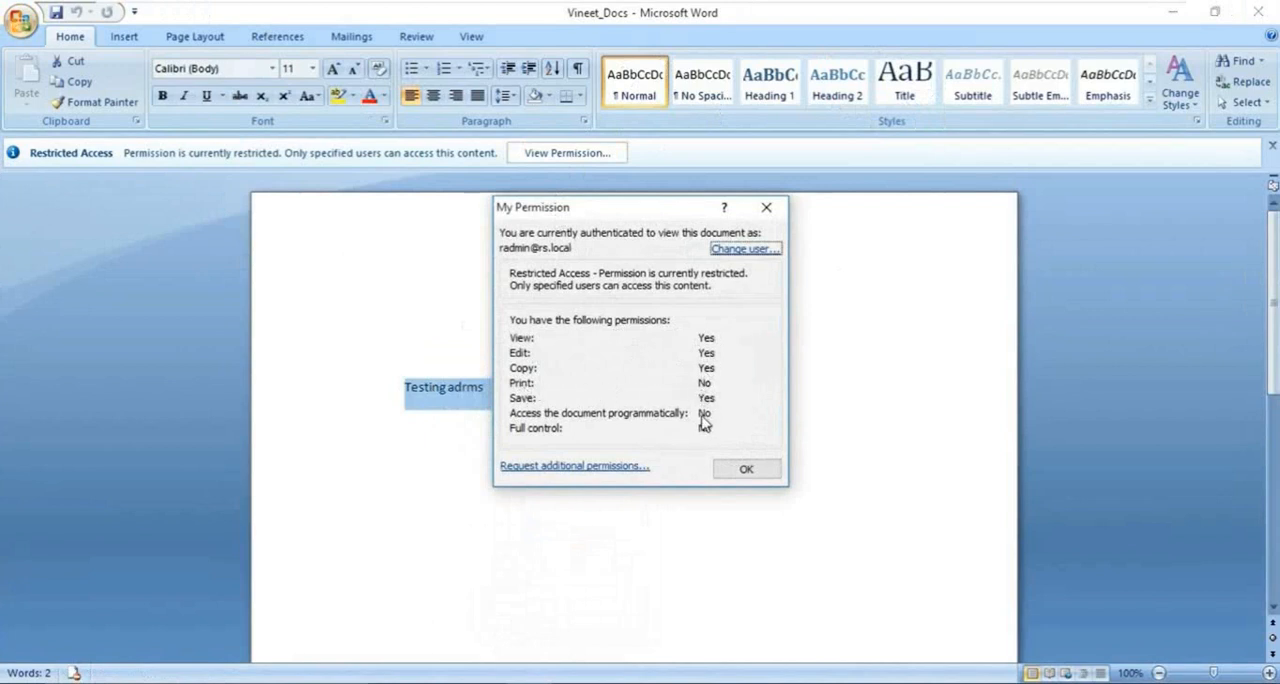
pyautogui.click(757, 480)
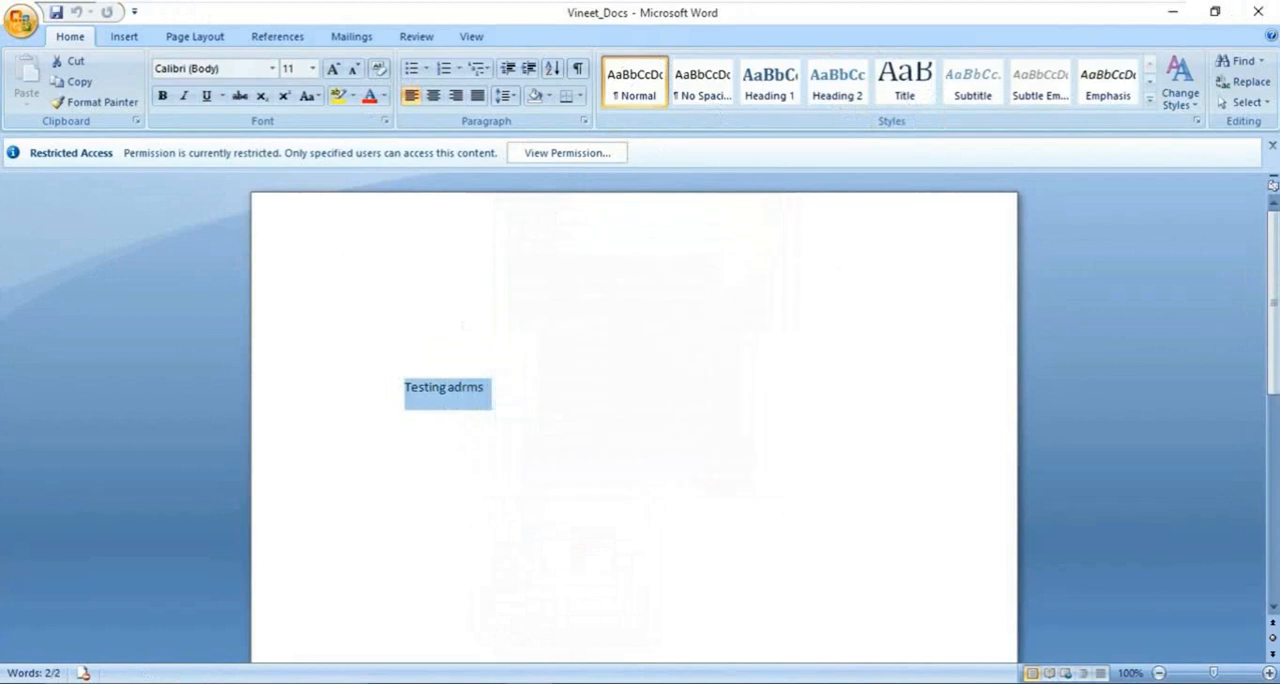